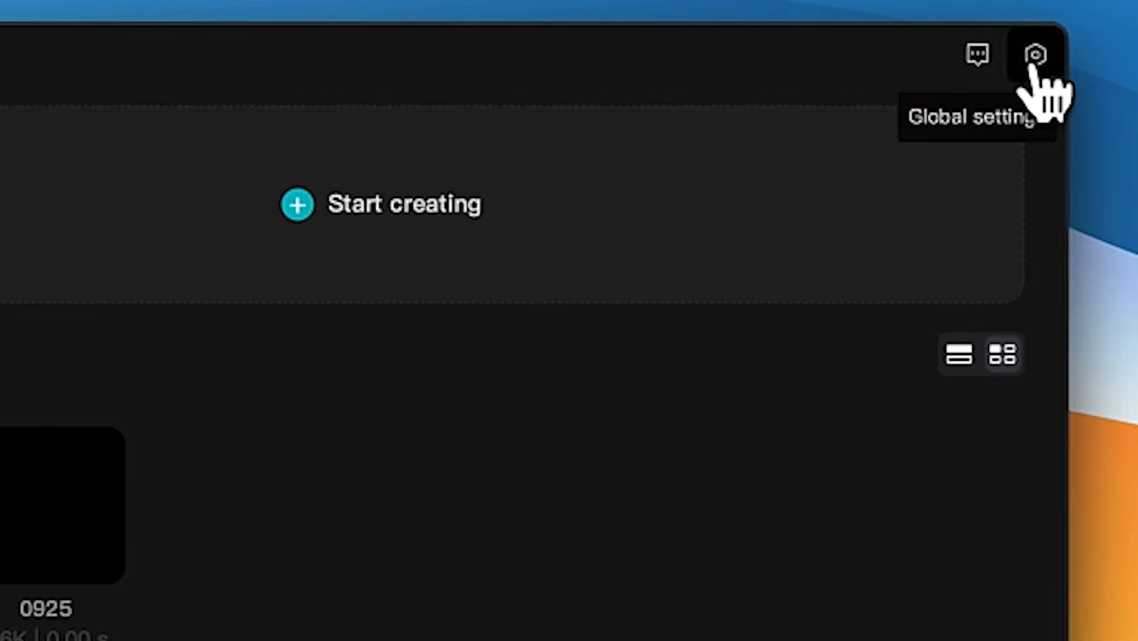
{"action": "left_click", "coordinate": [1025, 22]}
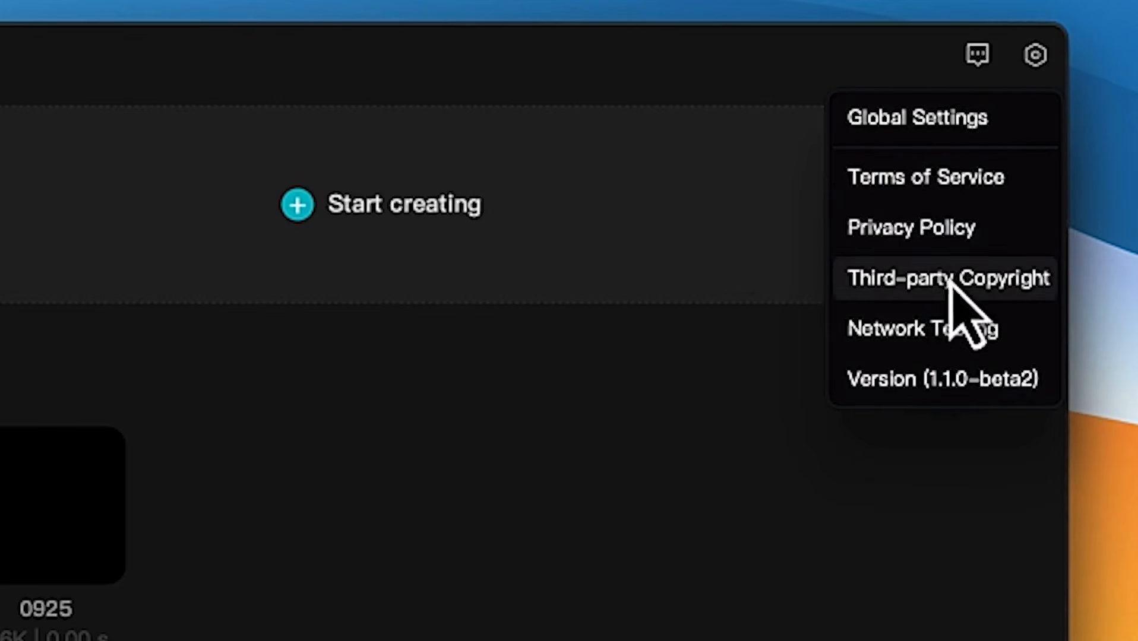
{"action": "left_click", "coordinate": [655, 428]}
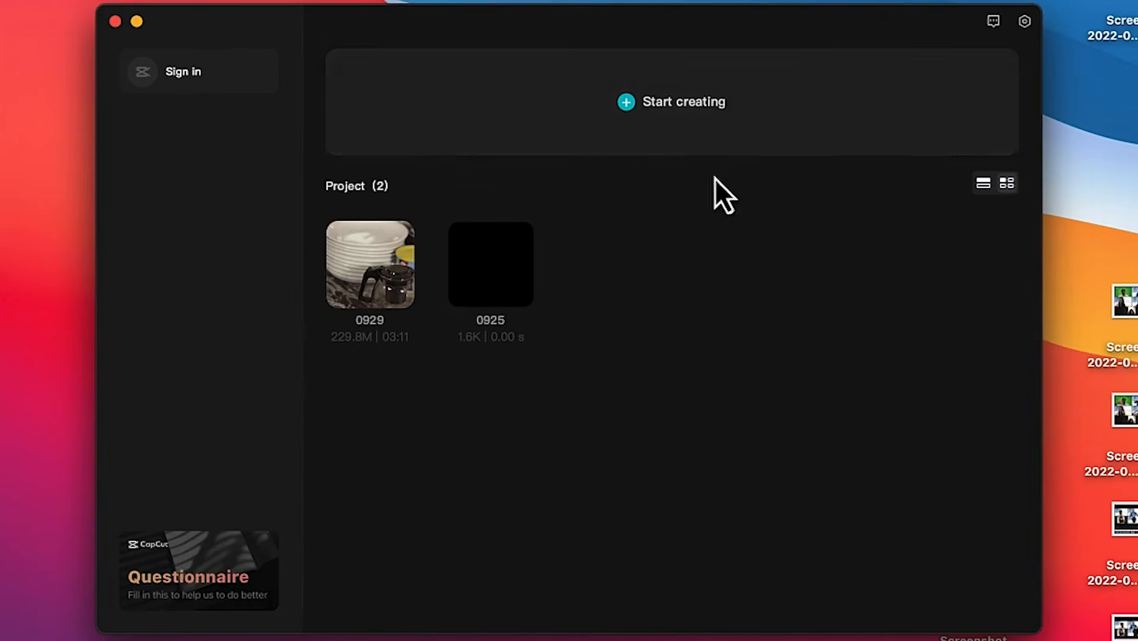
Start a new project and import the video "Spend time with yourself_1.mp4" from the Final Cut Pro folder.
{"action": "left_click", "coordinate": [676, 108]}
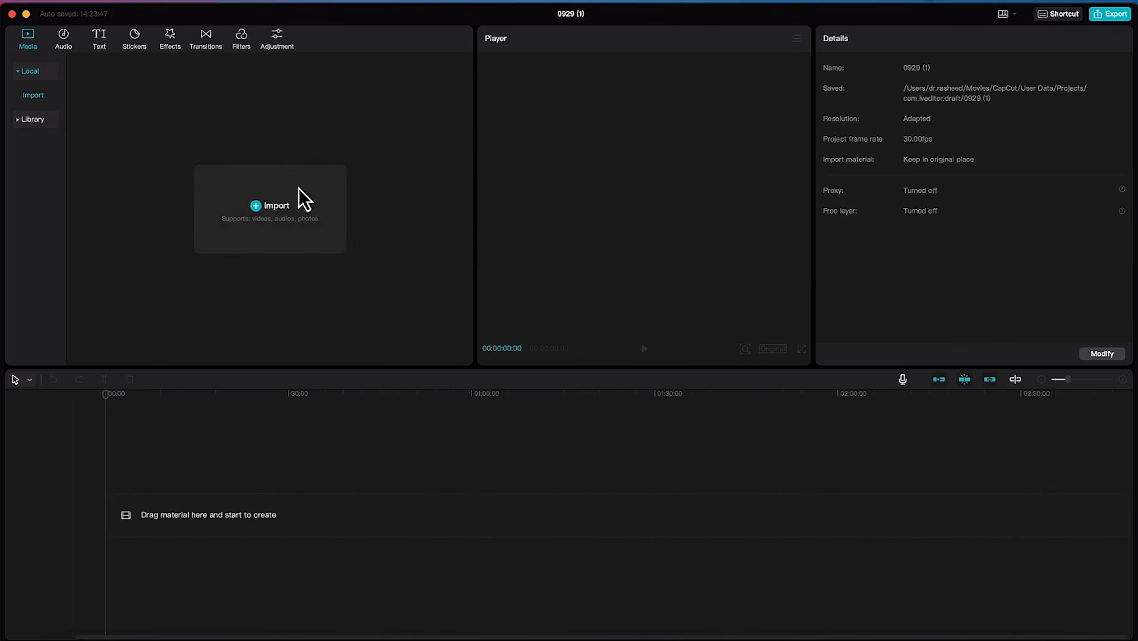
{"action": "left_click", "coordinate": [267, 209]}
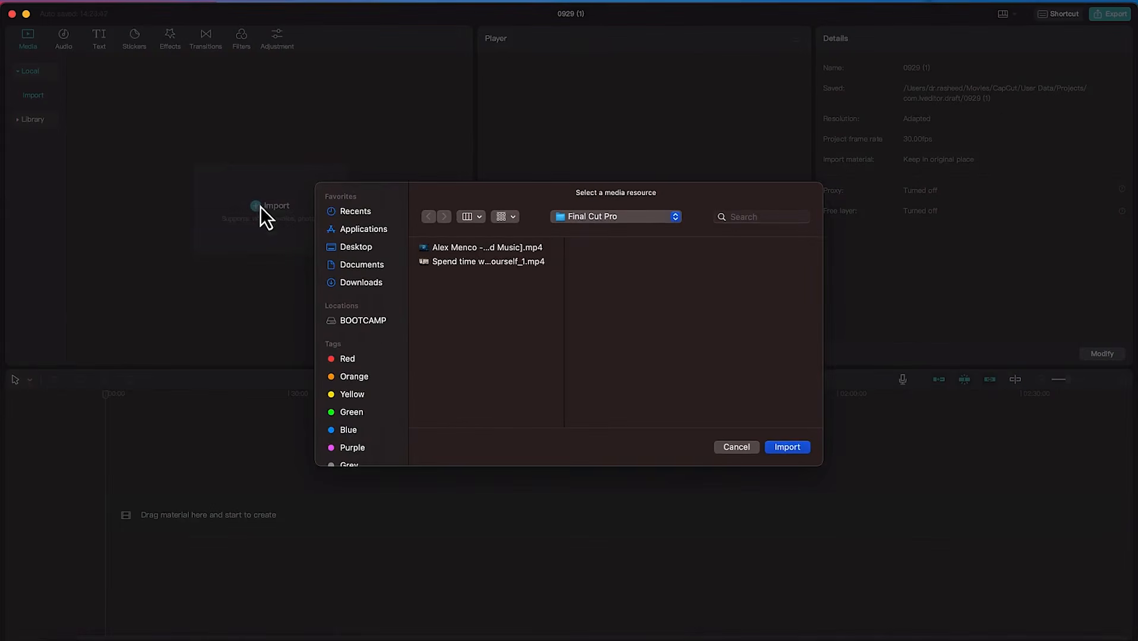
{"action": "left_click", "coordinate": [467, 263]}
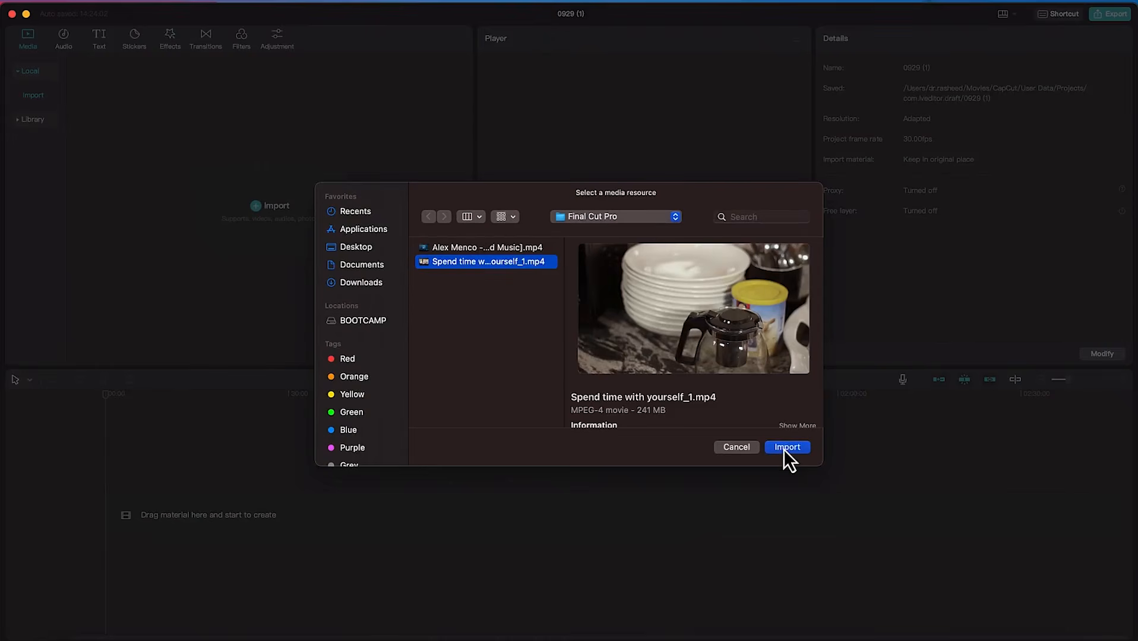
{"action": "left_click", "coordinate": [783, 449]}
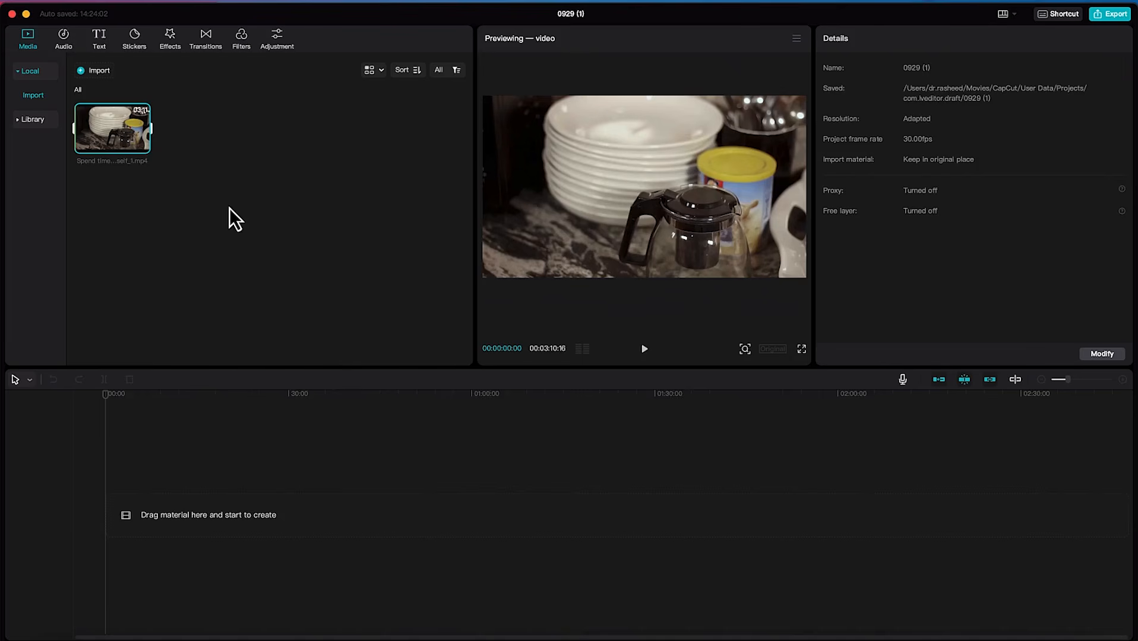
Preview the imported video, place it at the start of the timeline, and undo the placement.
{"action": "key", "text": "space"}
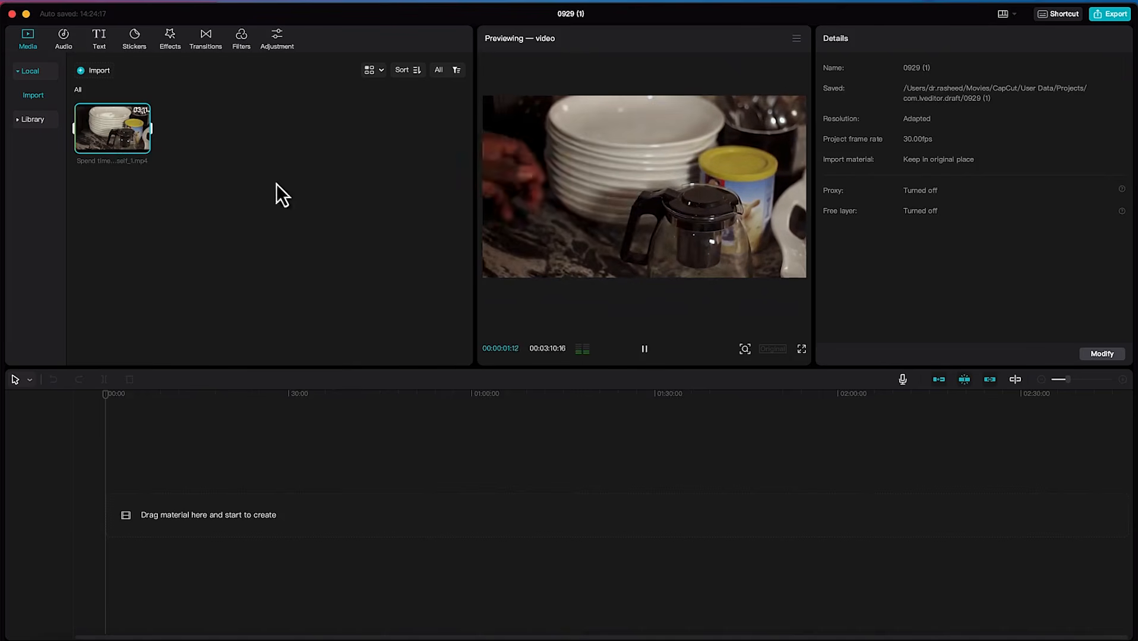
{"action": "mouse_move", "coordinate": [112, 135]}
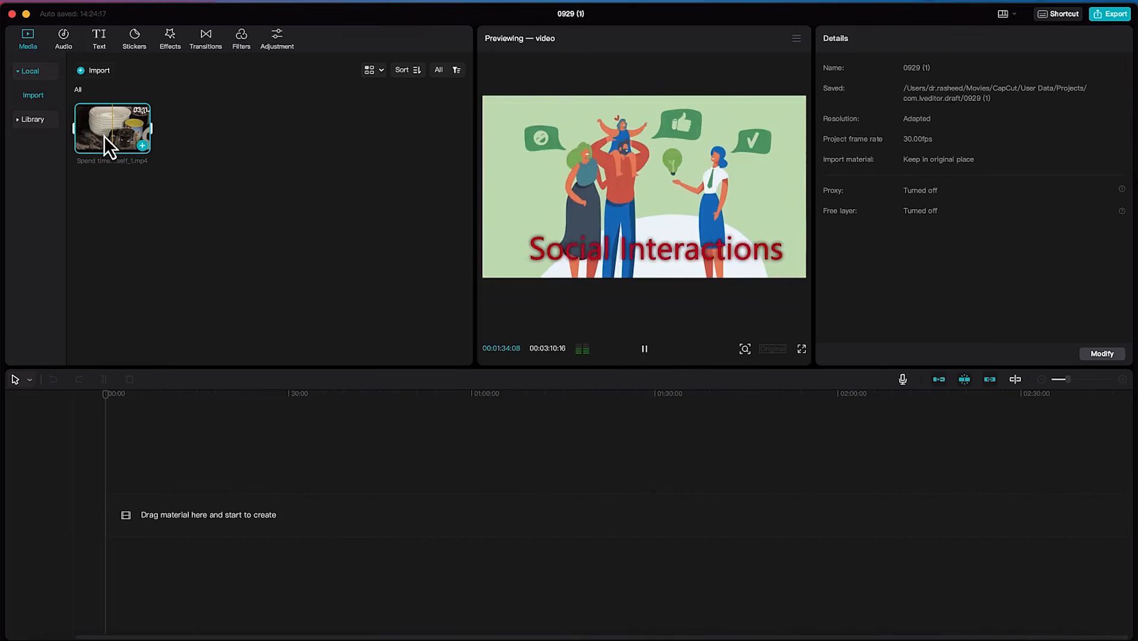
{"action": "left_click_drag", "start_coordinate": [117, 135], "coordinate": [120, 523]}
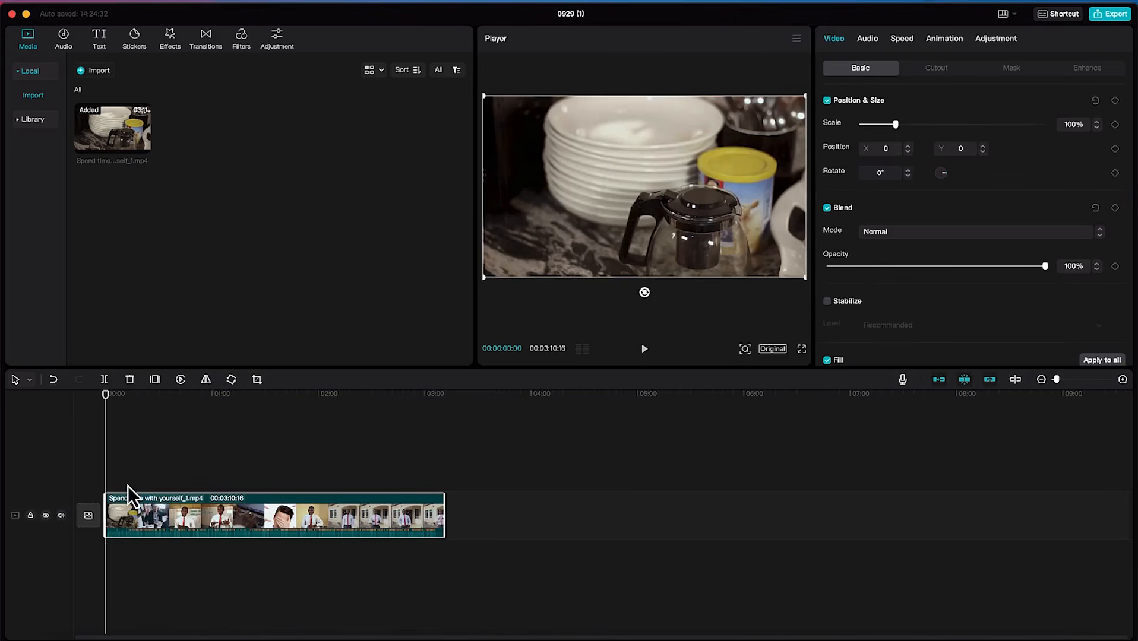
{"action": "key", "text": "super+z"}
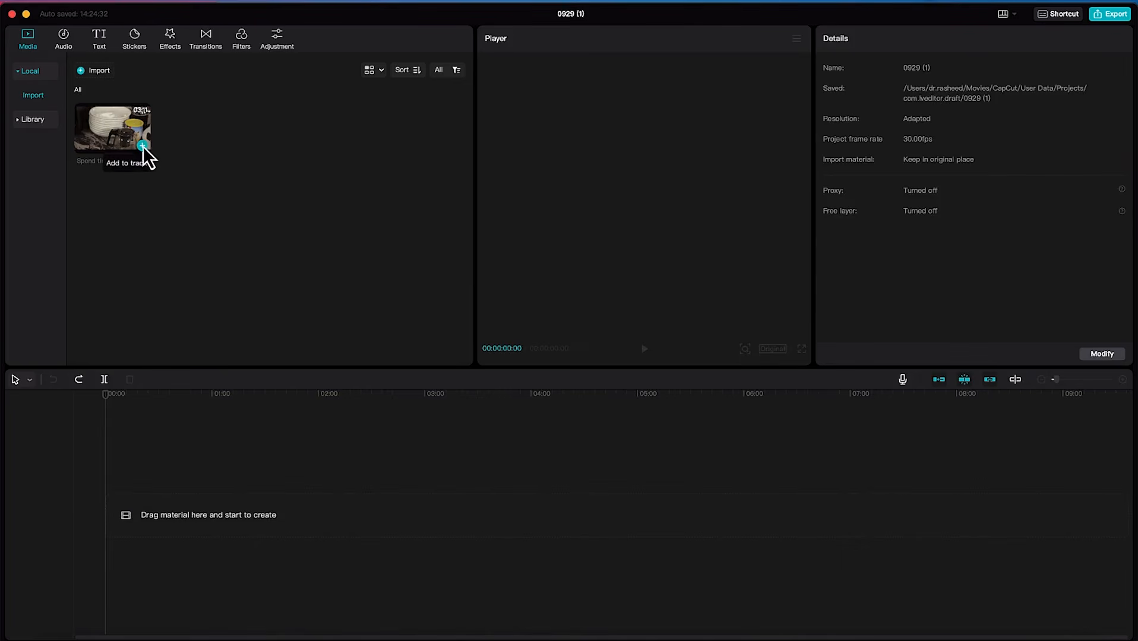
Add the imported video to the timeline track and set its scale to 106%.
{"action": "left_click", "coordinate": [143, 147]}
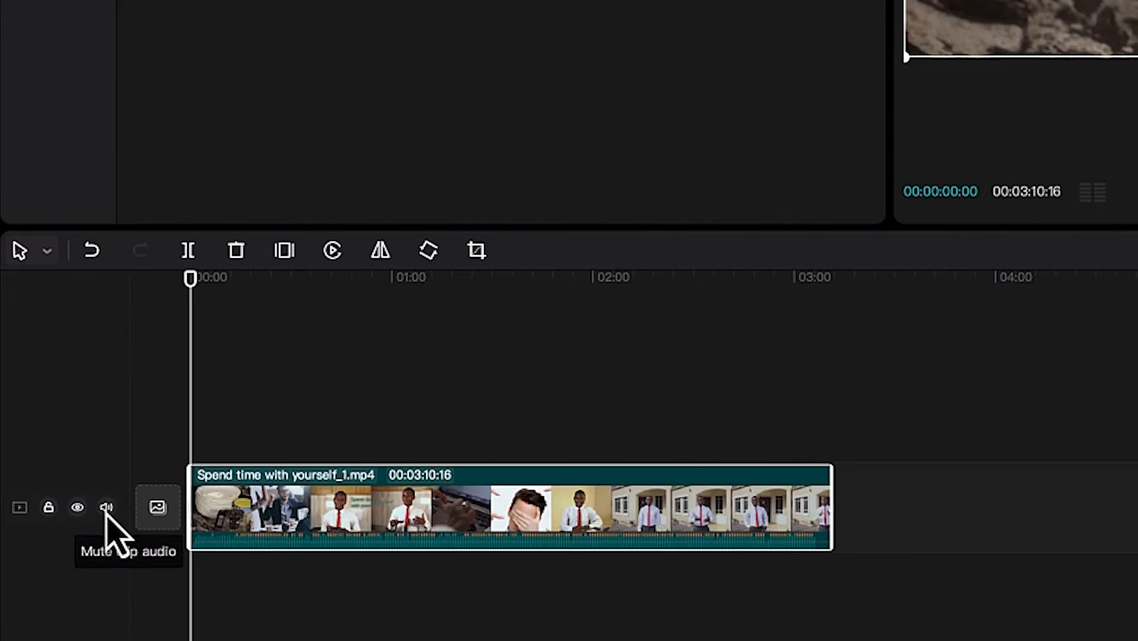
{"action": "left_click", "coordinate": [106, 508]}
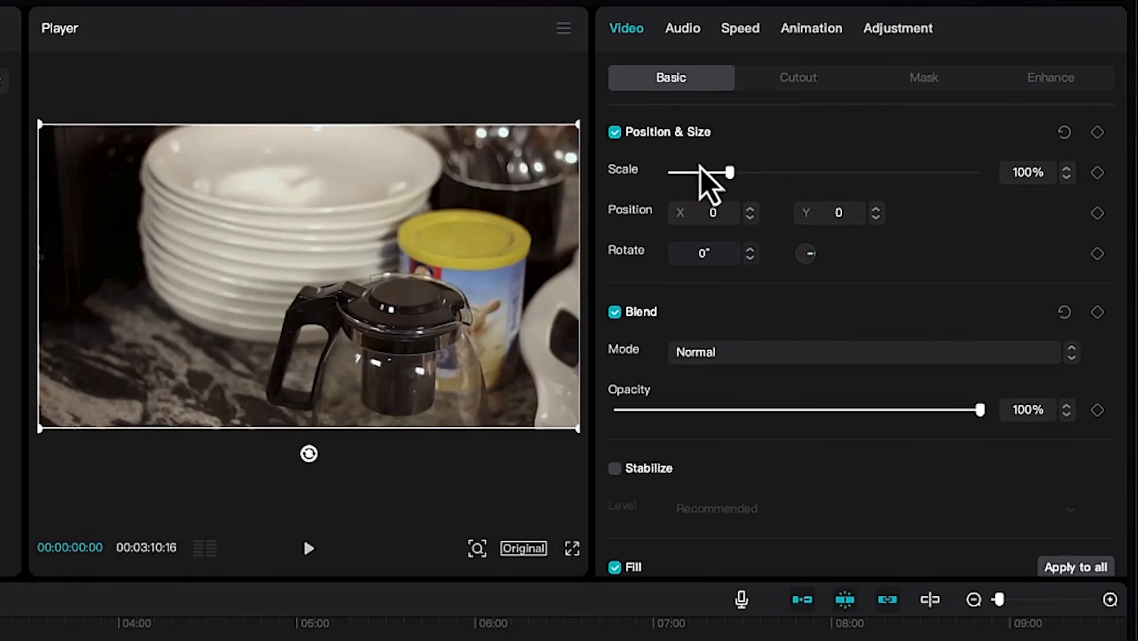
{"action": "mouse_move", "coordinate": [730, 178]}
{"action": "left_mouse_down"}
{"action": "mouse_move", "coordinate": [776, 178]}
{"action": "mouse_move", "coordinate": [707, 178]}
{"action": "mouse_move", "coordinate": [734, 178]}
{"action": "left_mouse_up"}
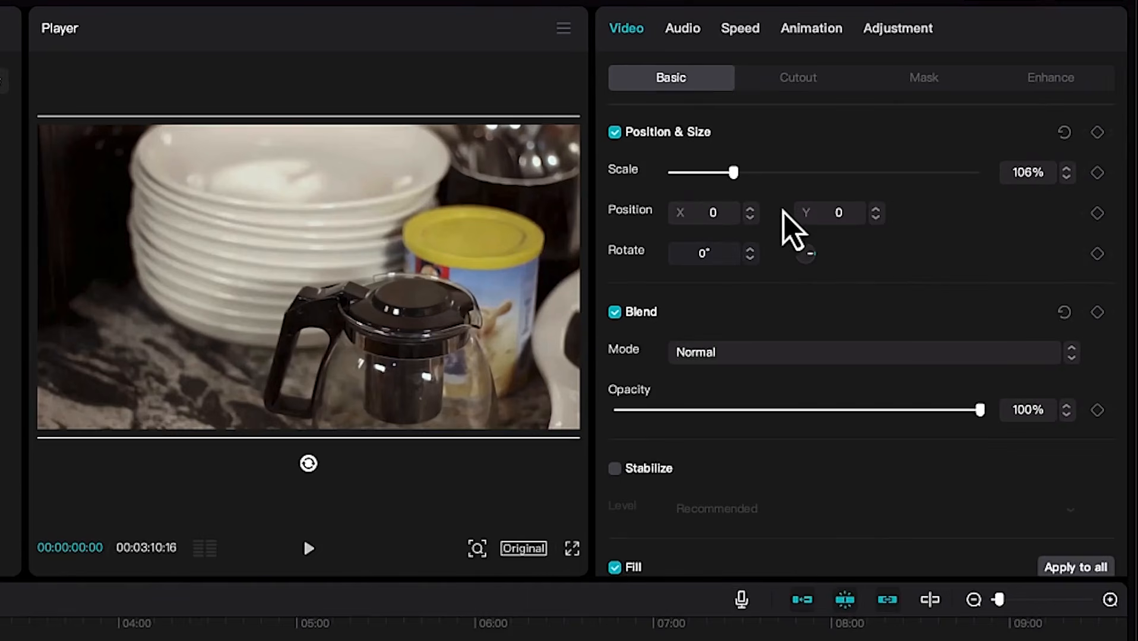
Try rotating the clip to 15° and undo the rotation.
{"action": "left_click", "coordinate": [750, 249]}
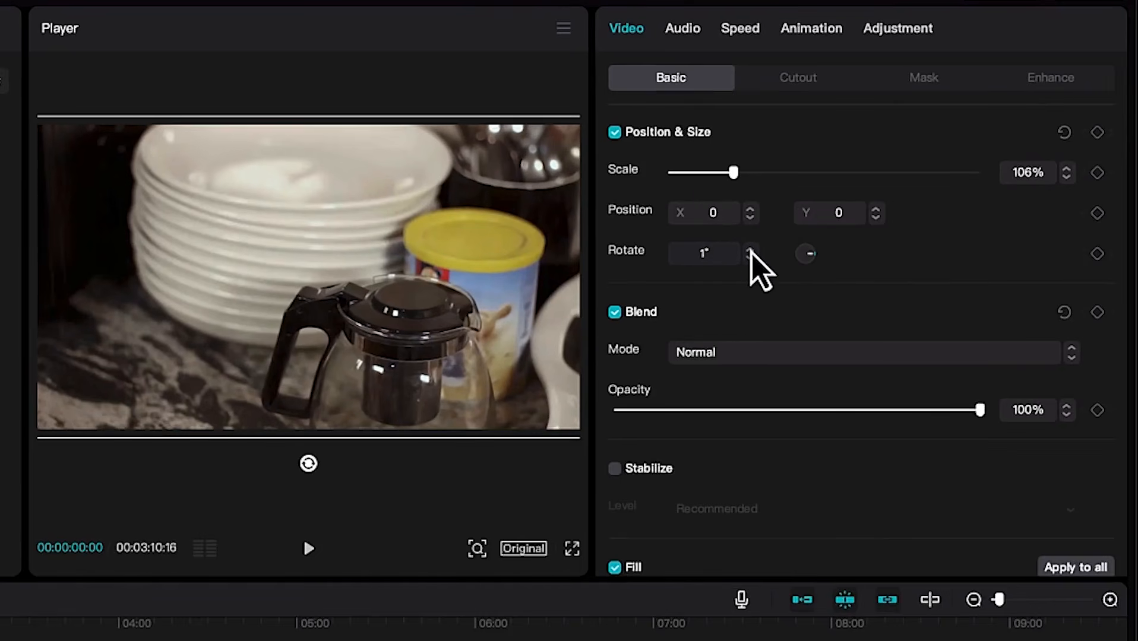
{"action": "left_click", "coordinate": [750, 250]}
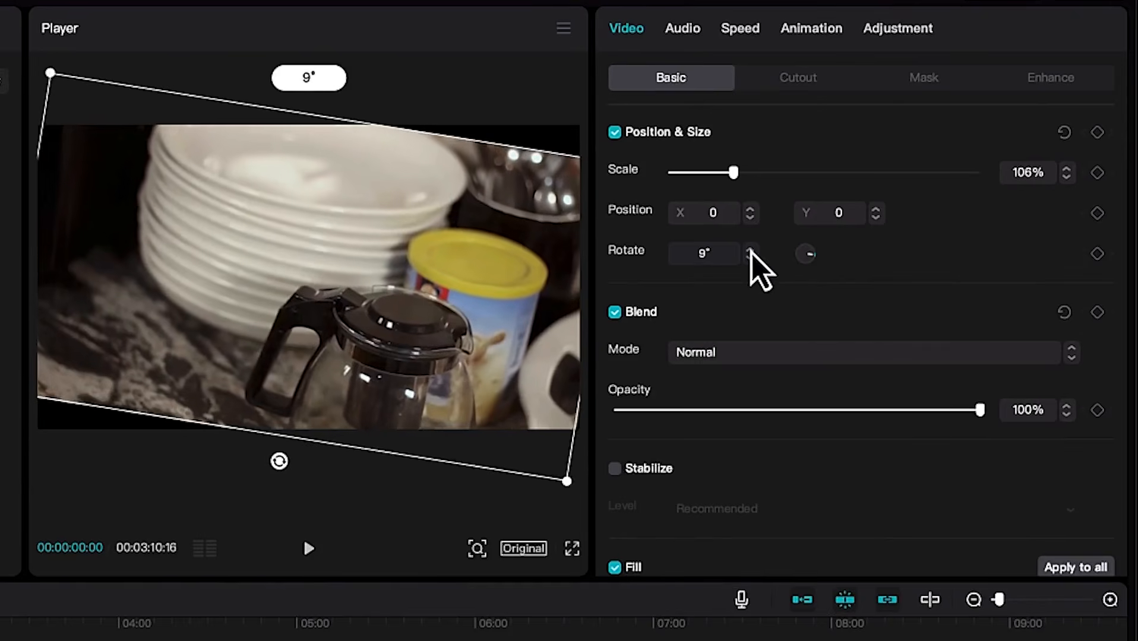
{"action": "left_click", "coordinate": [750, 250]}
{"action": "left_click", "coordinate": [750, 250]}
{"action": "left_click", "coordinate": [750, 250]}
{"action": "left_click", "coordinate": [750, 250]}
{"action": "left_click", "coordinate": [750, 250]}
{"action": "left_click", "coordinate": [750, 250]}
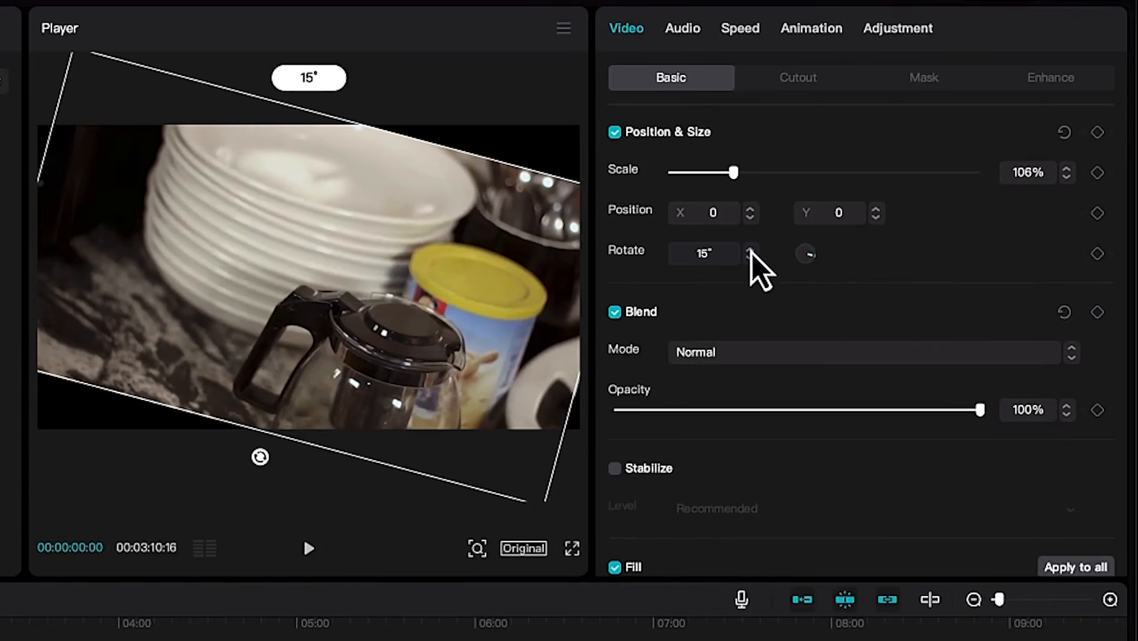
{"action": "key", "text": "super+z"}
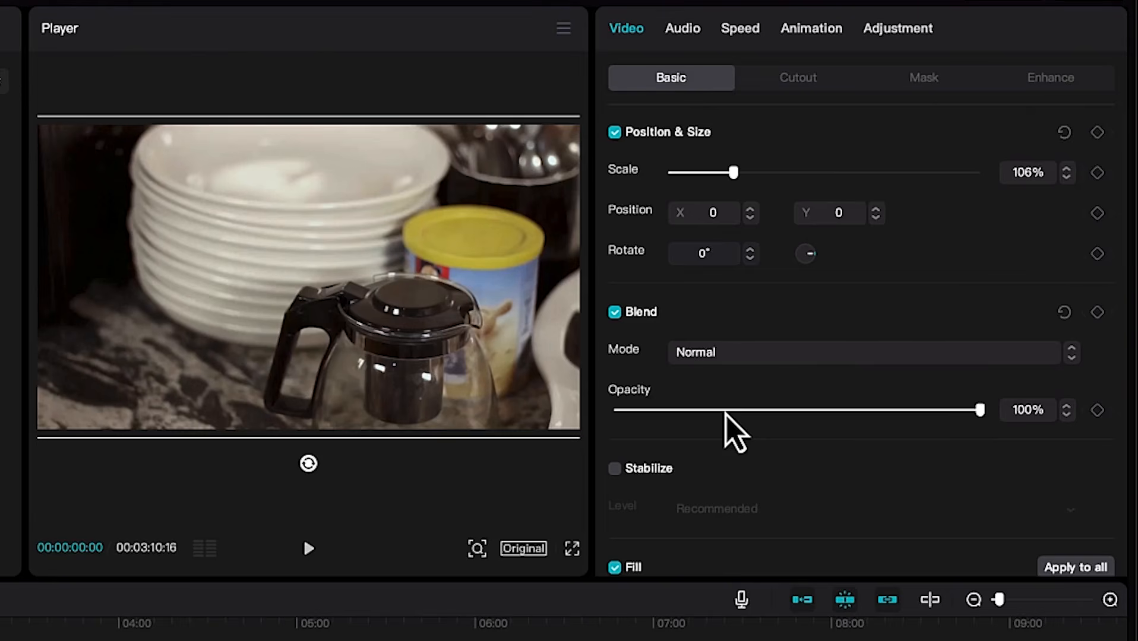
{"action": "scroll", "coordinate": [728, 416], "scroll_direction": "down", "scroll_amount": 1}
{"action": "scroll", "coordinate": [734, 431], "scroll_direction": "down", "scroll_amount": 2}
{"action": "mouse_move", "coordinate": [981, 376]}
{"action": "left_mouse_down"}
{"action": "mouse_move", "coordinate": [851, 381]}
{"action": "mouse_move", "coordinate": [986, 374]}
{"action": "left_mouse_up"}
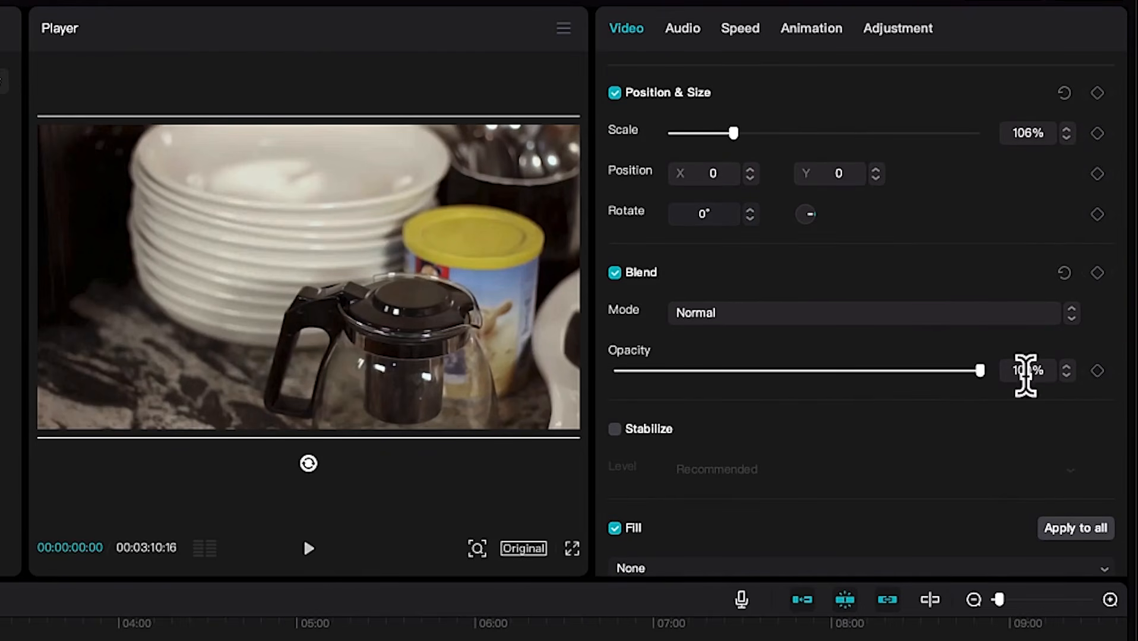
{"action": "scroll", "coordinate": [907, 401], "scroll_direction": "down", "scroll_amount": 2}
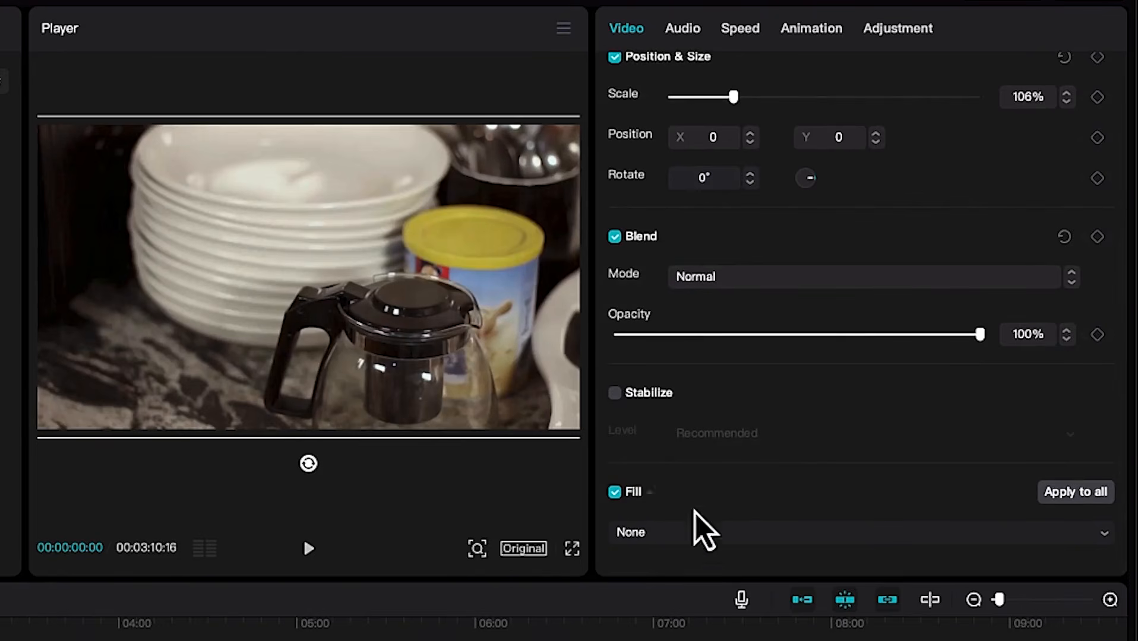
{"action": "scroll", "coordinate": [766, 377], "scroll_direction": "up", "scroll_amount": 4}
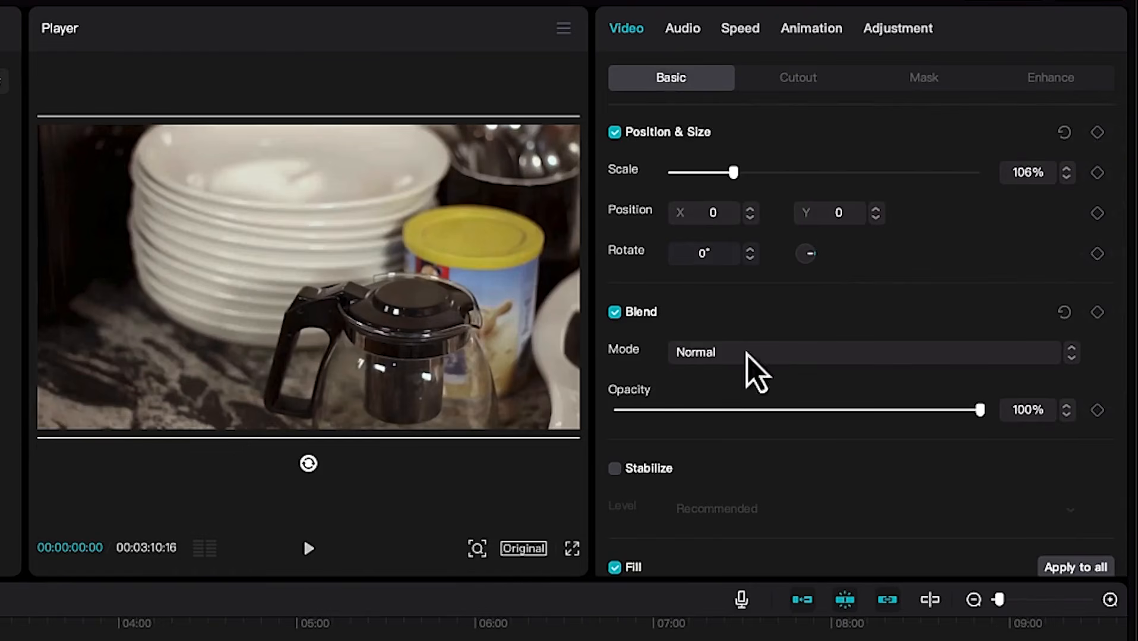
Lower the clip's audio volume to -10.1 dB and bring it back to 0.0 dB.
{"action": "left_click", "coordinate": [684, 29]}
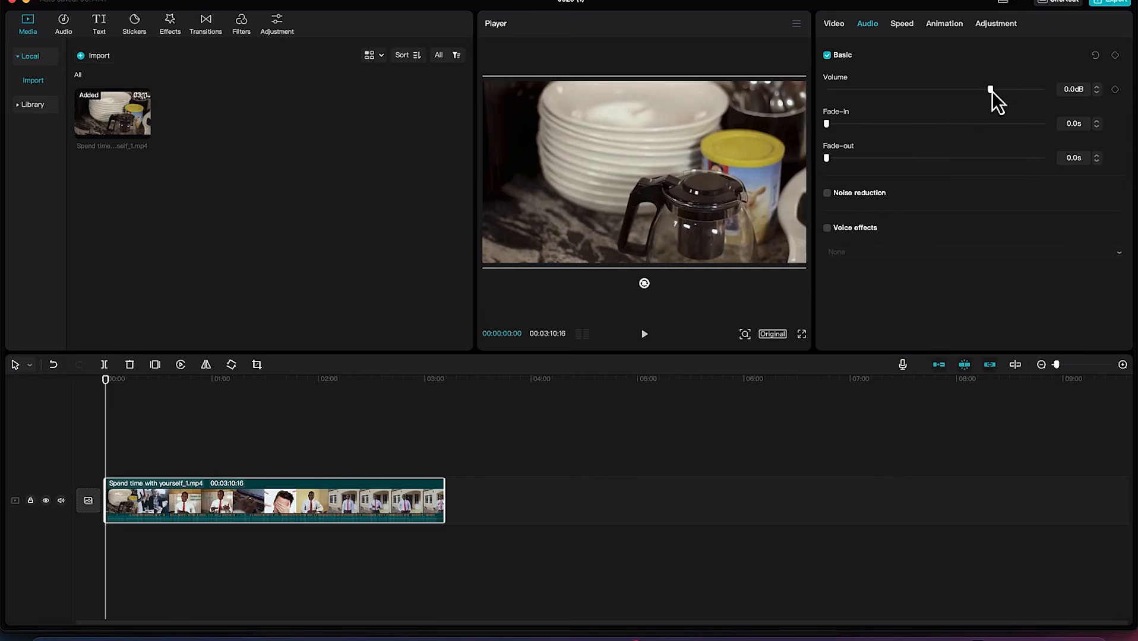
{"action": "left_click_drag", "start_coordinate": [993, 92], "coordinate": [963, 98]}
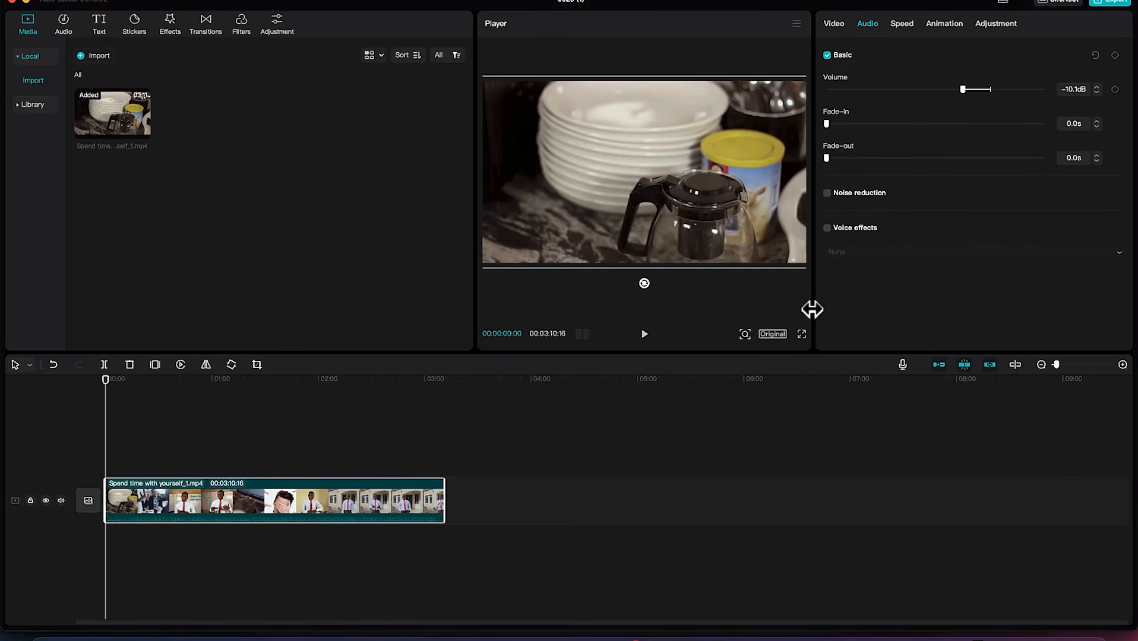
{"action": "left_click_drag", "start_coordinate": [966, 92], "coordinate": [994, 94]}
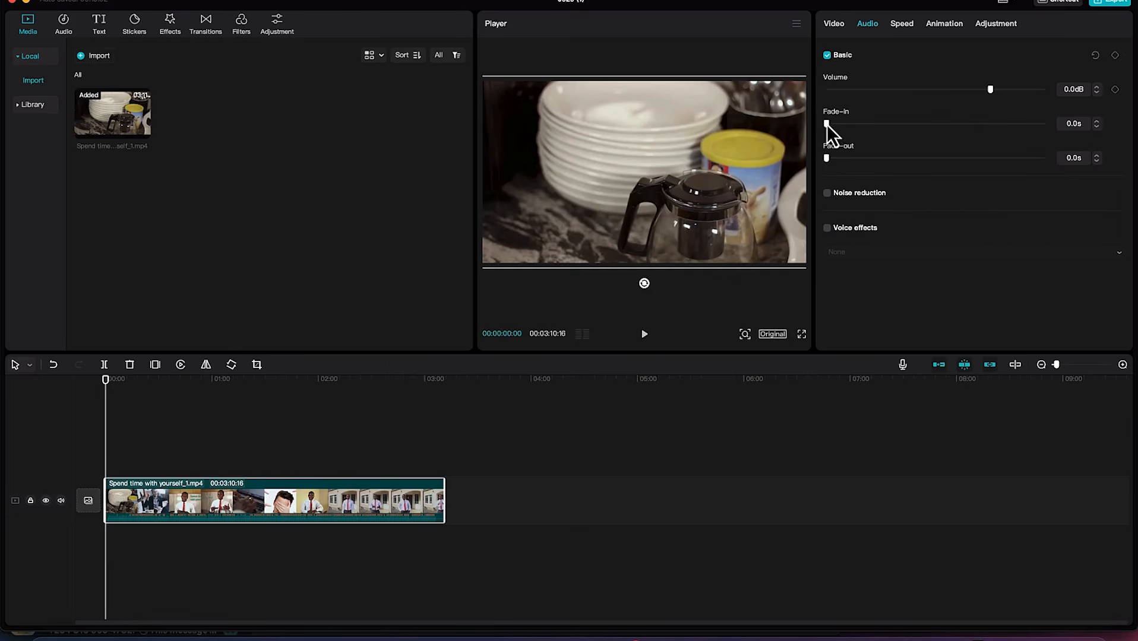
Set both the fade-in and the fade-out of the clip's audio to 10.0 s.
{"action": "left_click_drag", "start_coordinate": [845, 132], "coordinate": [870, 141]}
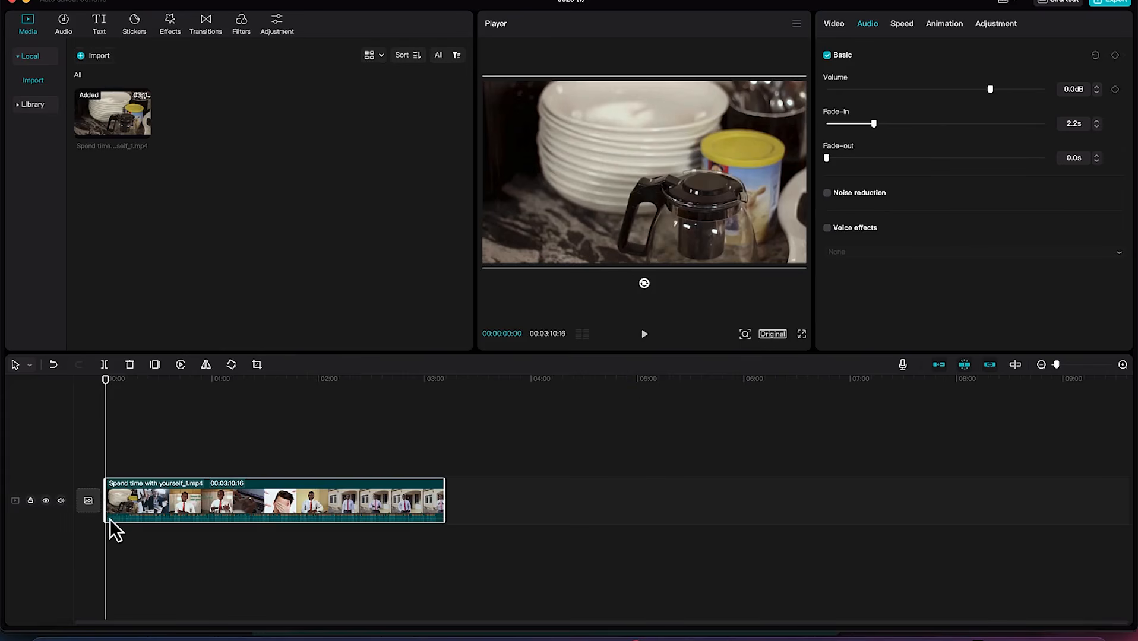
{"action": "left_click_drag", "start_coordinate": [109, 517], "coordinate": [135, 526]}
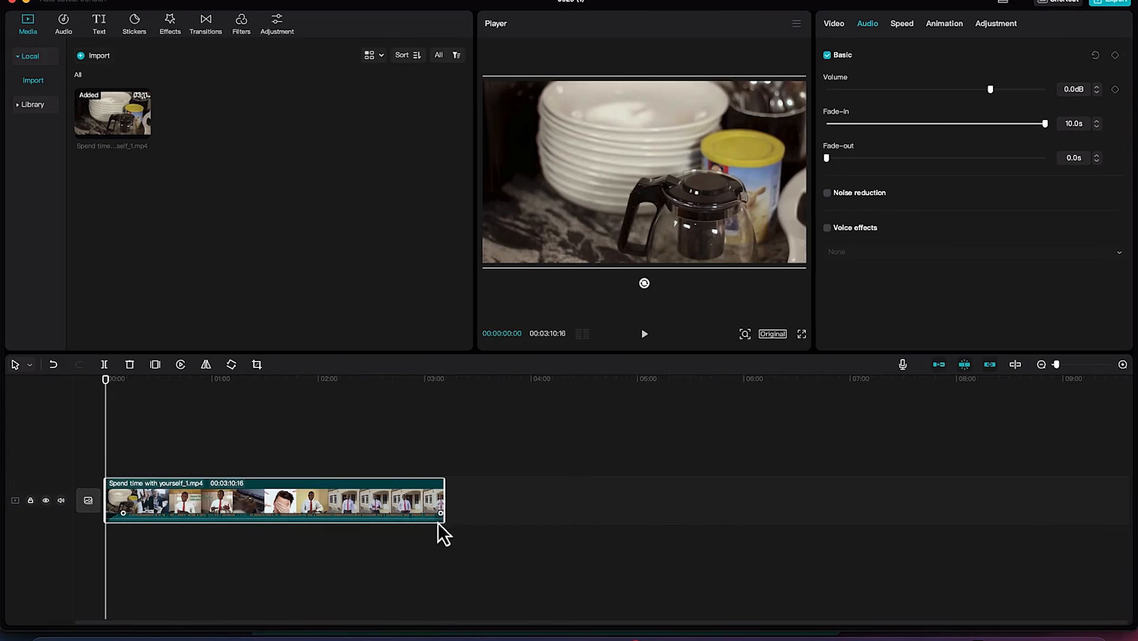
{"action": "left_click_drag", "start_coordinate": [439, 518], "coordinate": [411, 523]}
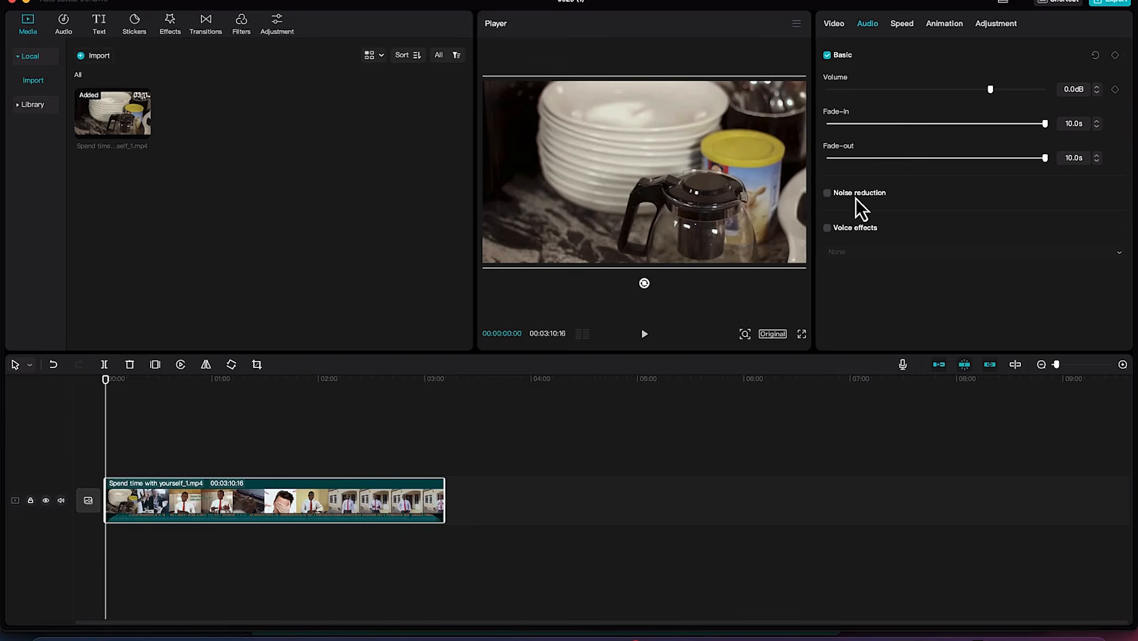
Enable noise reduction and voice effects for the clip's audio, keeping the voice effect choice at None.
{"action": "left_click", "coordinate": [828, 194]}
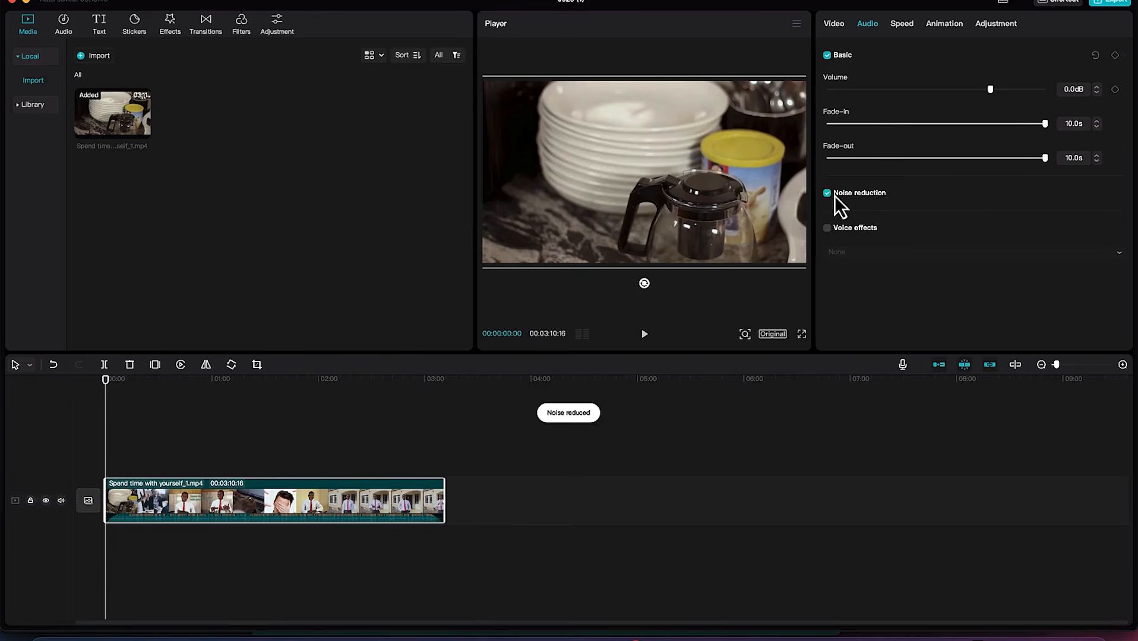
{"action": "left_click", "coordinate": [827, 229]}
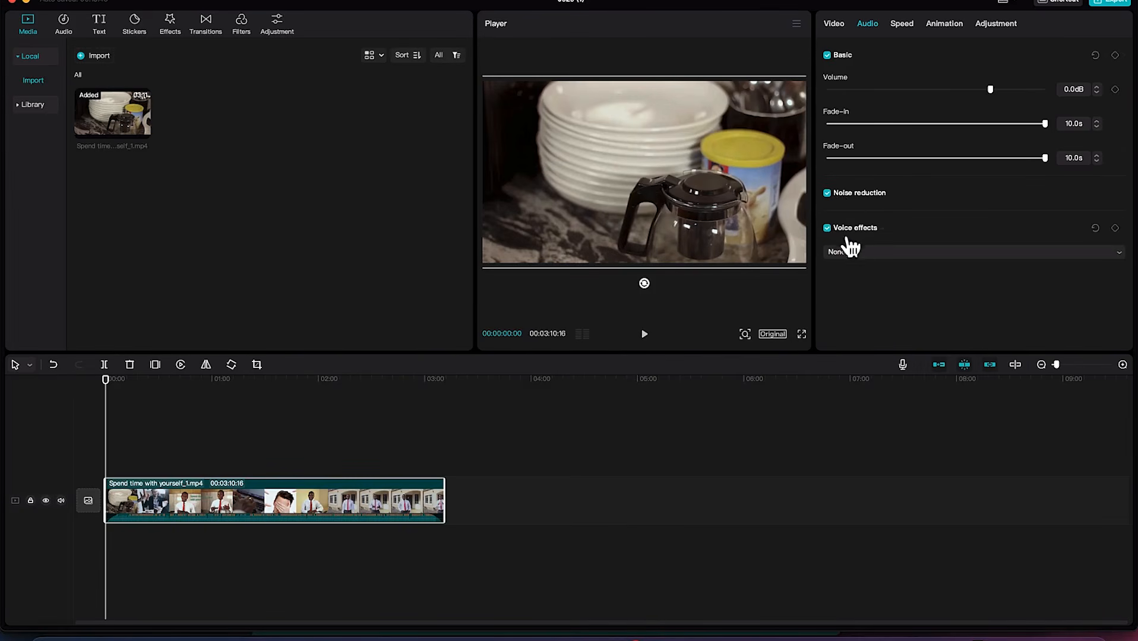
{"action": "left_click", "coordinate": [884, 252]}
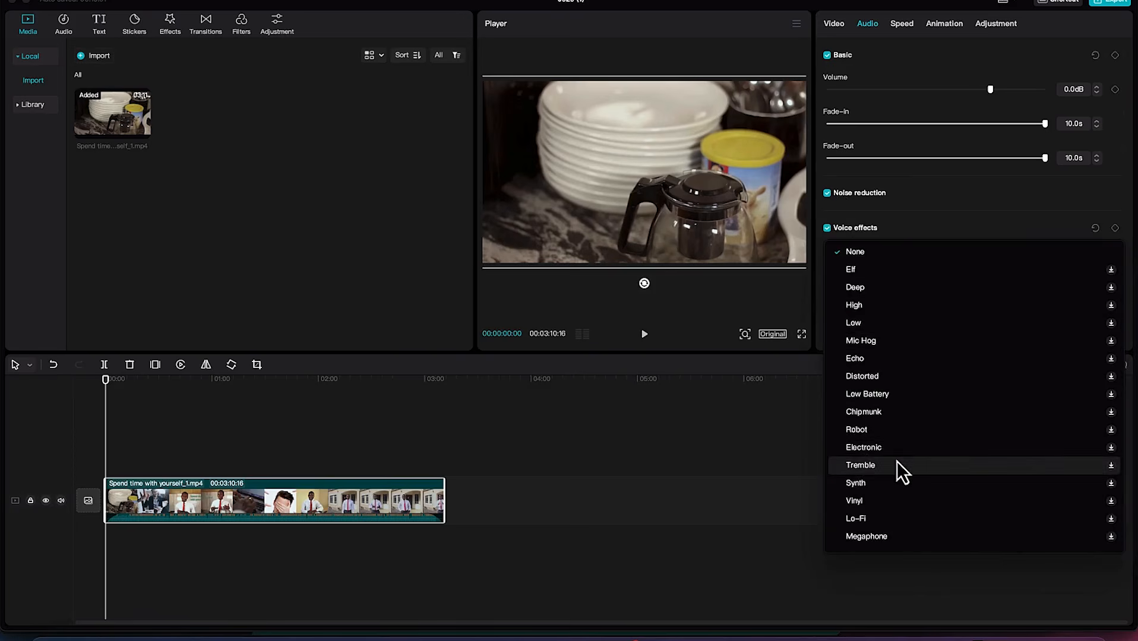
{"action": "left_click", "coordinate": [699, 463]}
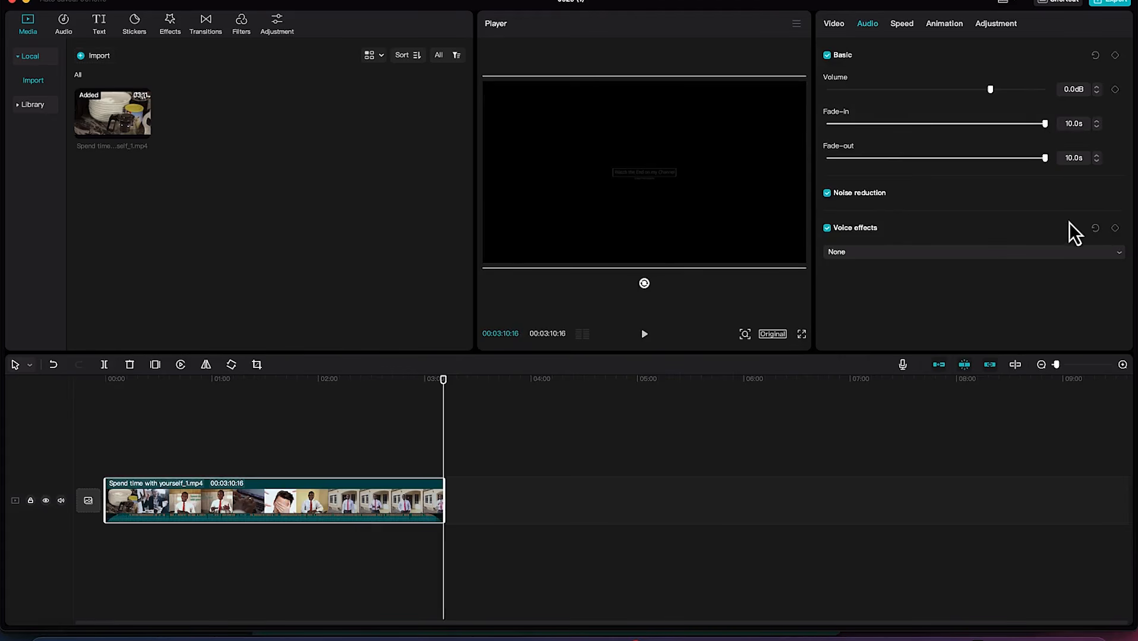
Set the clip's normal speed to 1.8x and play it back from the beginning of the timeline.
{"action": "left_click", "coordinate": [896, 27]}
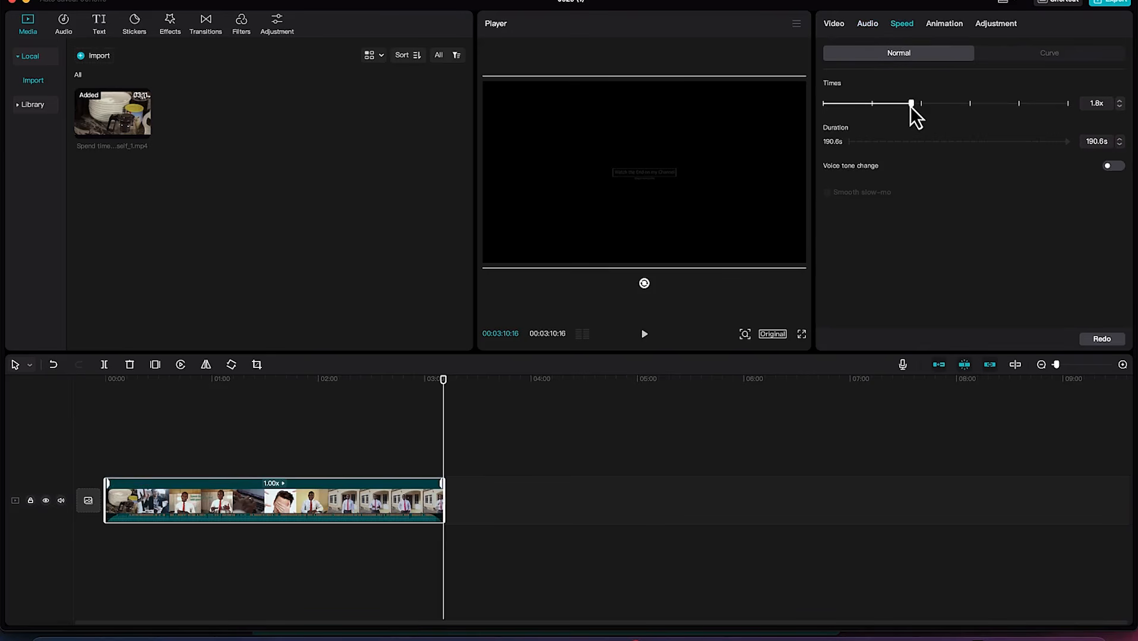
{"action": "left_click_drag", "start_coordinate": [910, 107], "coordinate": [911, 109]}
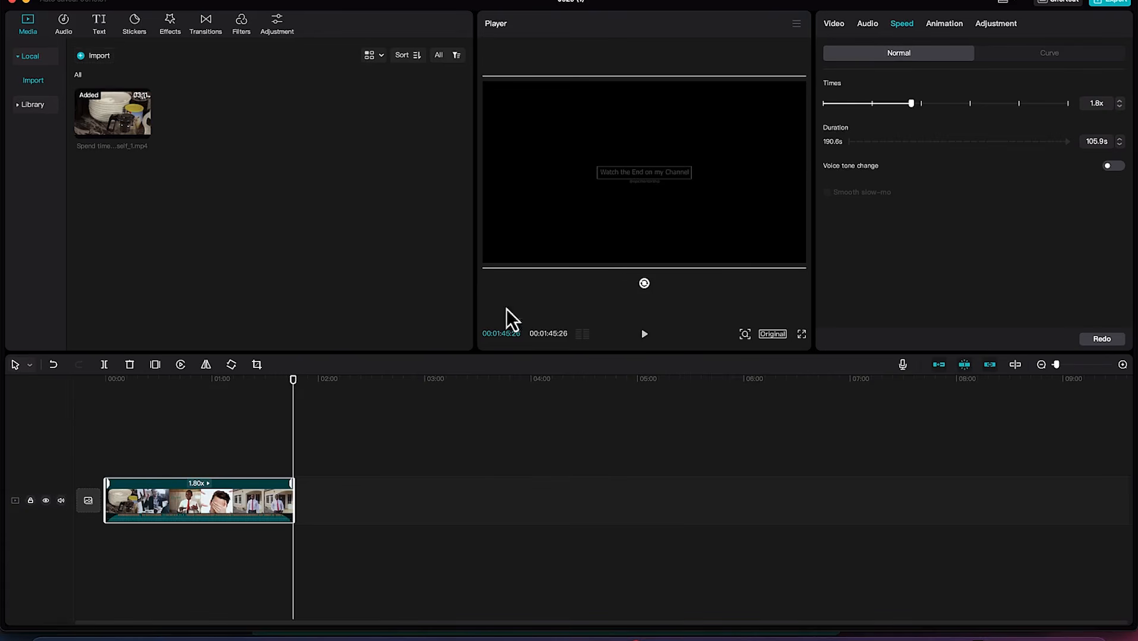
{"action": "left_click_drag", "start_coordinate": [293, 386], "coordinate": [107, 383]}
{"action": "key", "text": "space"}
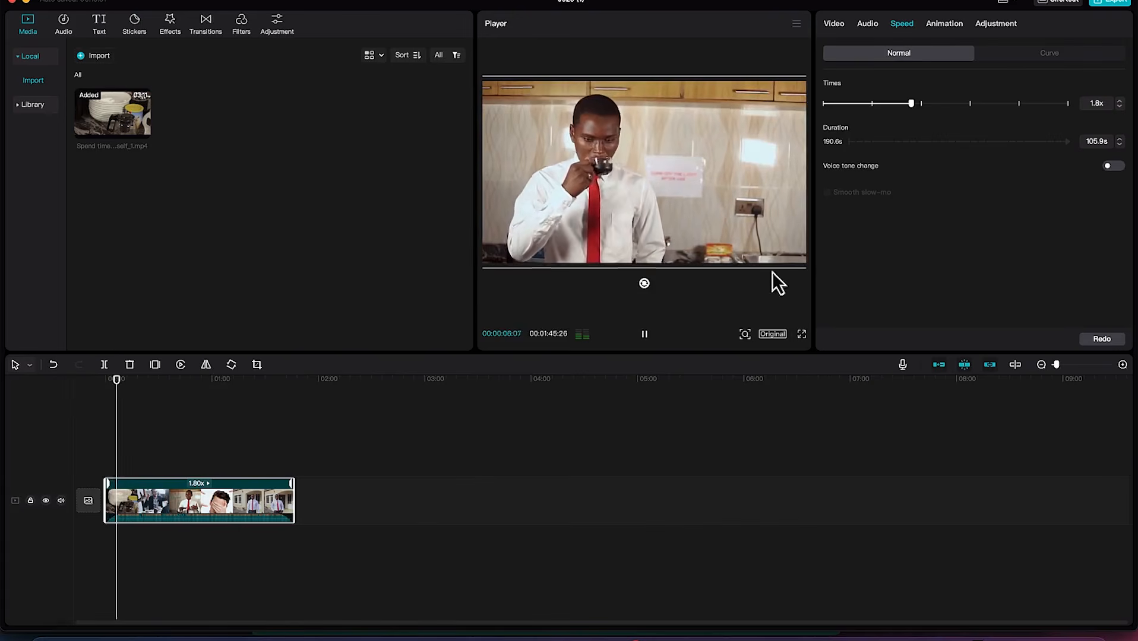
{"action": "left_click", "coordinate": [644, 334]}
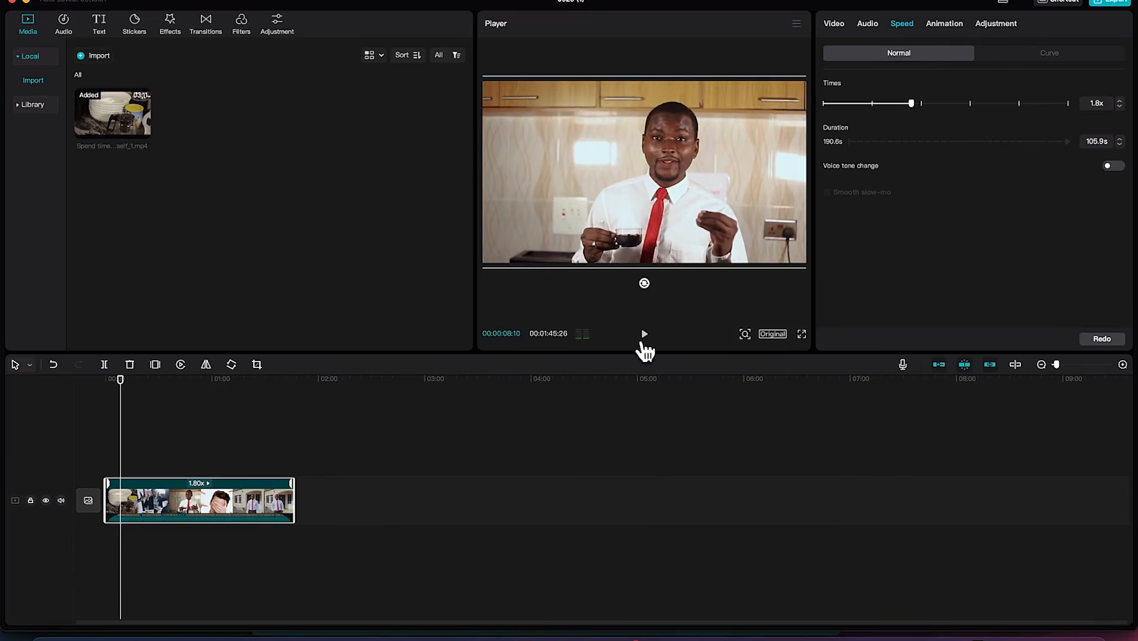
Slow the clip's normal speed down to 0.5x.
{"action": "left_click_drag", "start_coordinate": [912, 107], "coordinate": [851, 111]}
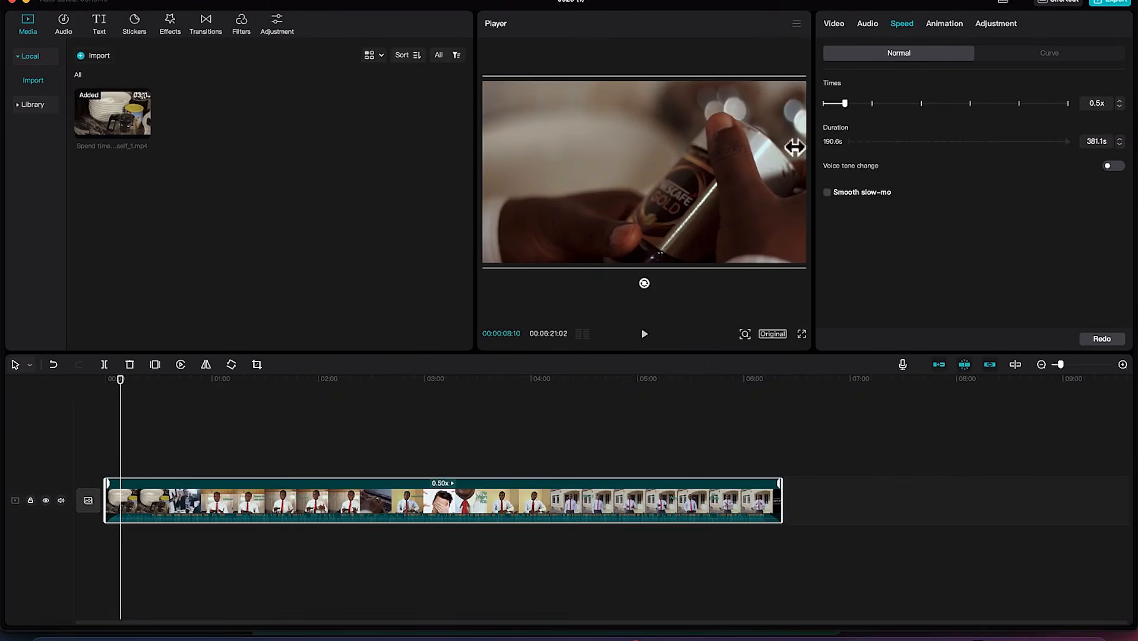
Play a short stretch of the slowed clip from about 00:01:51 to check its speed.
{"action": "left_click_drag", "start_coordinate": [122, 386], "coordinate": [302, 432]}
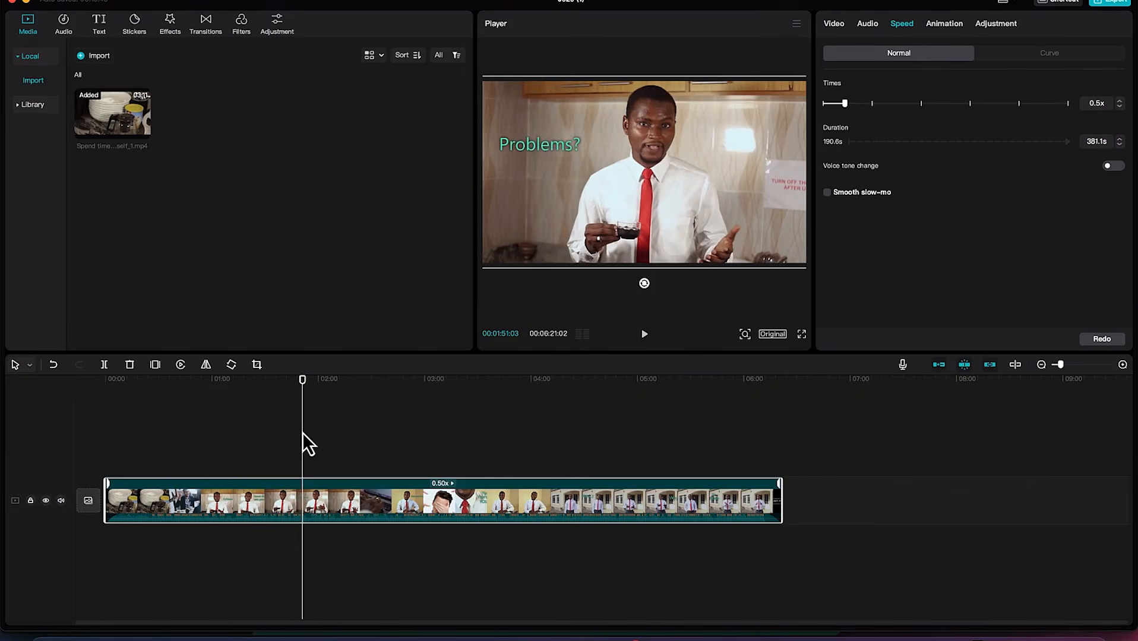
{"action": "key", "text": "space"}
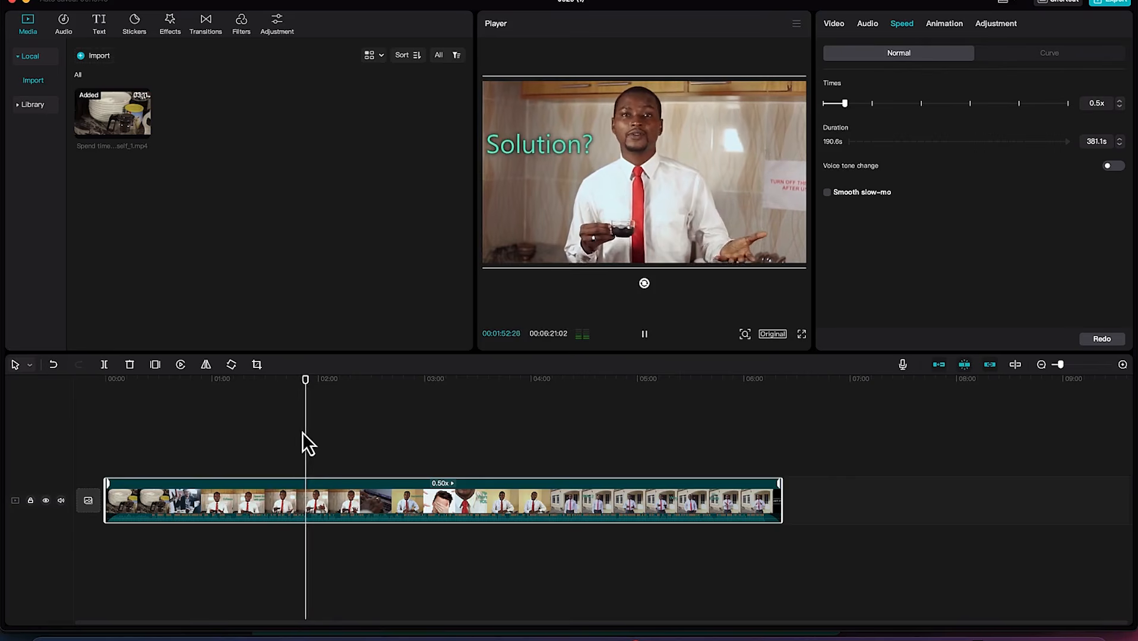
{"action": "key", "text": "space"}
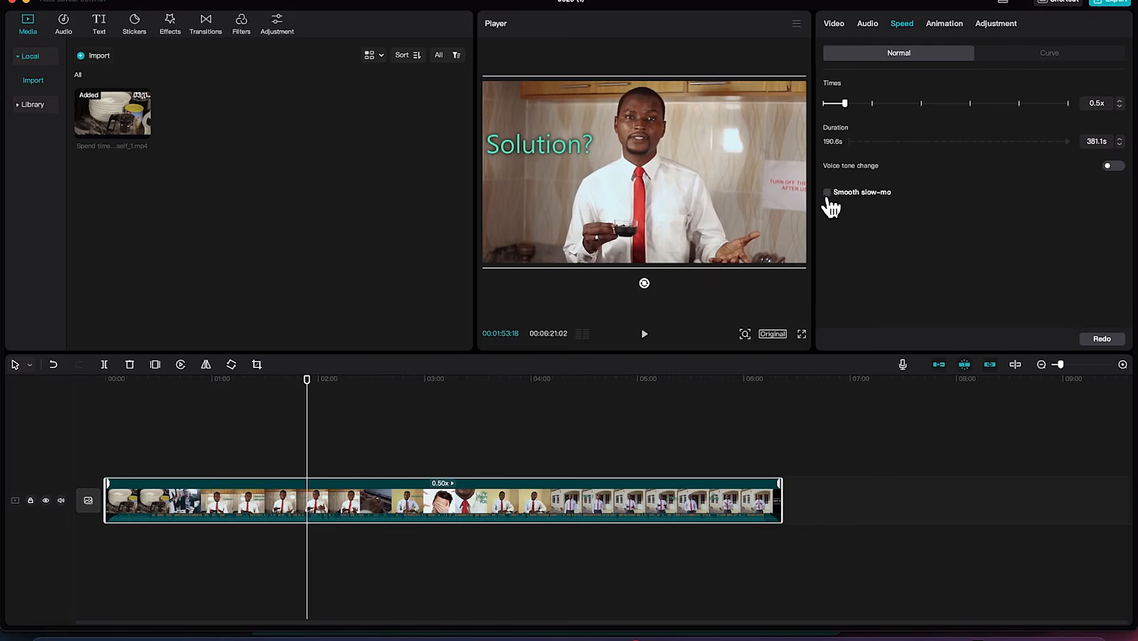
Apply the Swing entrance animation to the clip and play its opening seconds.
{"action": "left_click", "coordinate": [943, 25]}
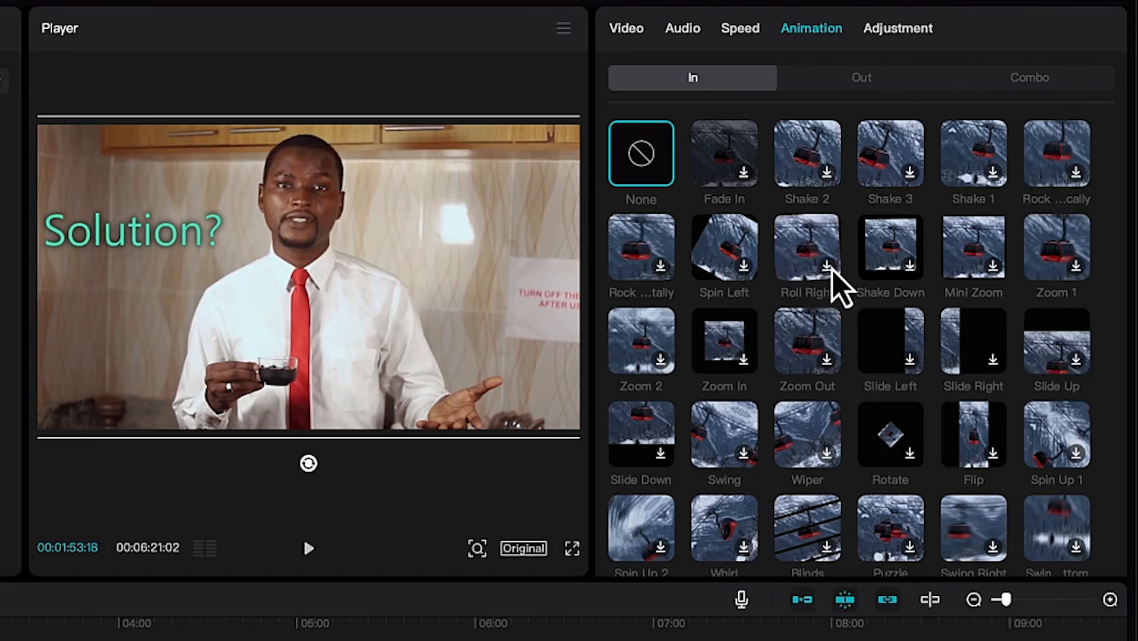
{"action": "left_click", "coordinate": [724, 450]}
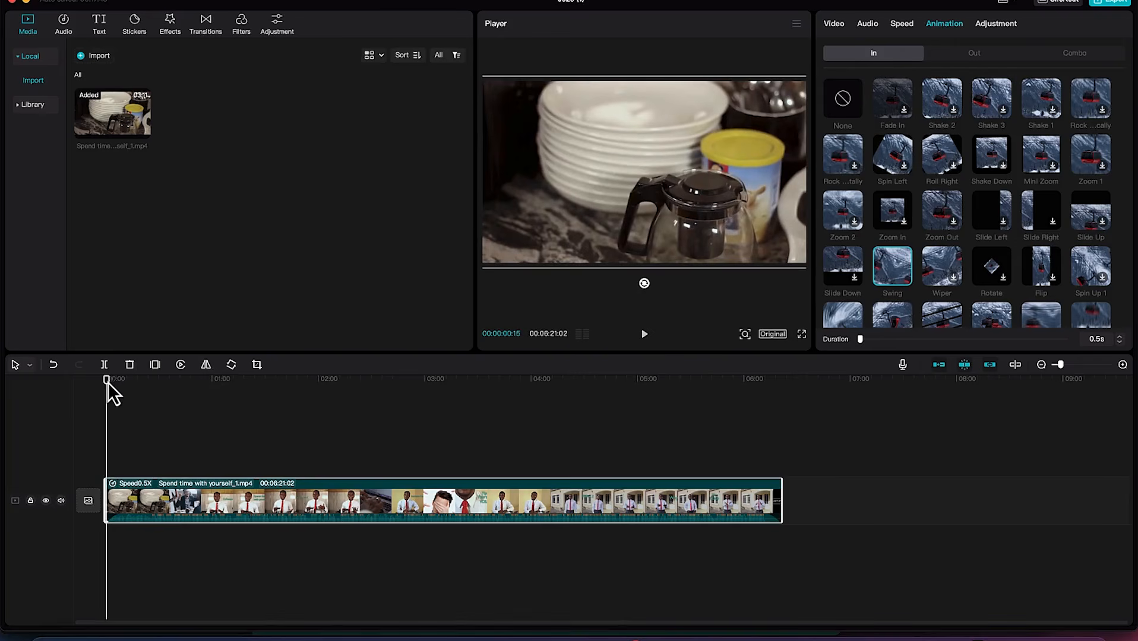
{"action": "left_click", "coordinate": [644, 334]}
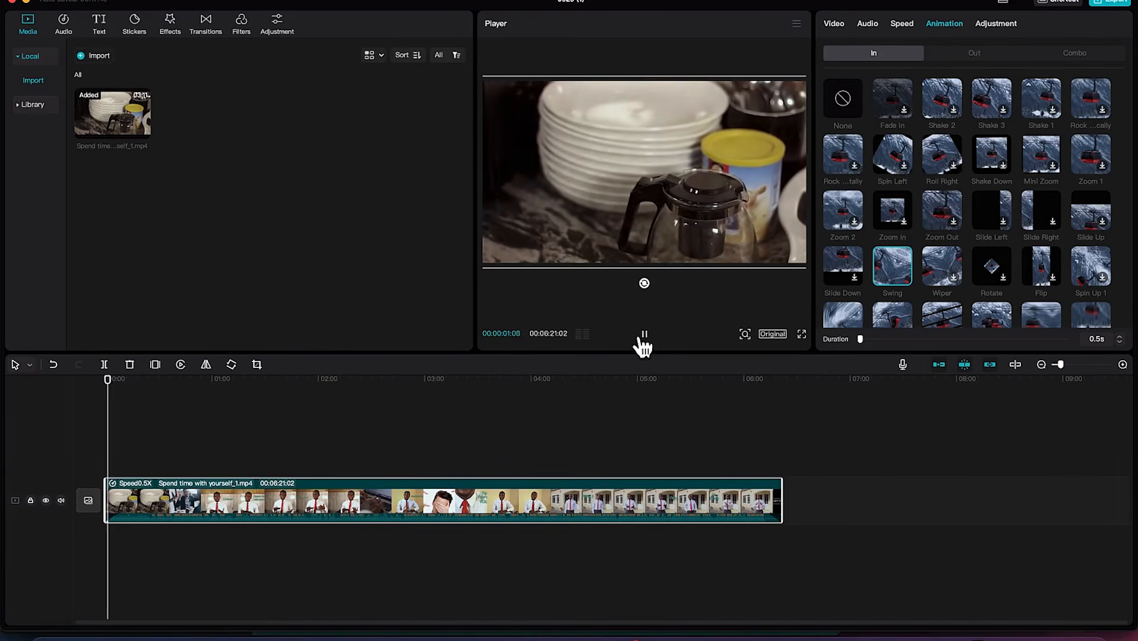
{"action": "left_click", "coordinate": [644, 335]}
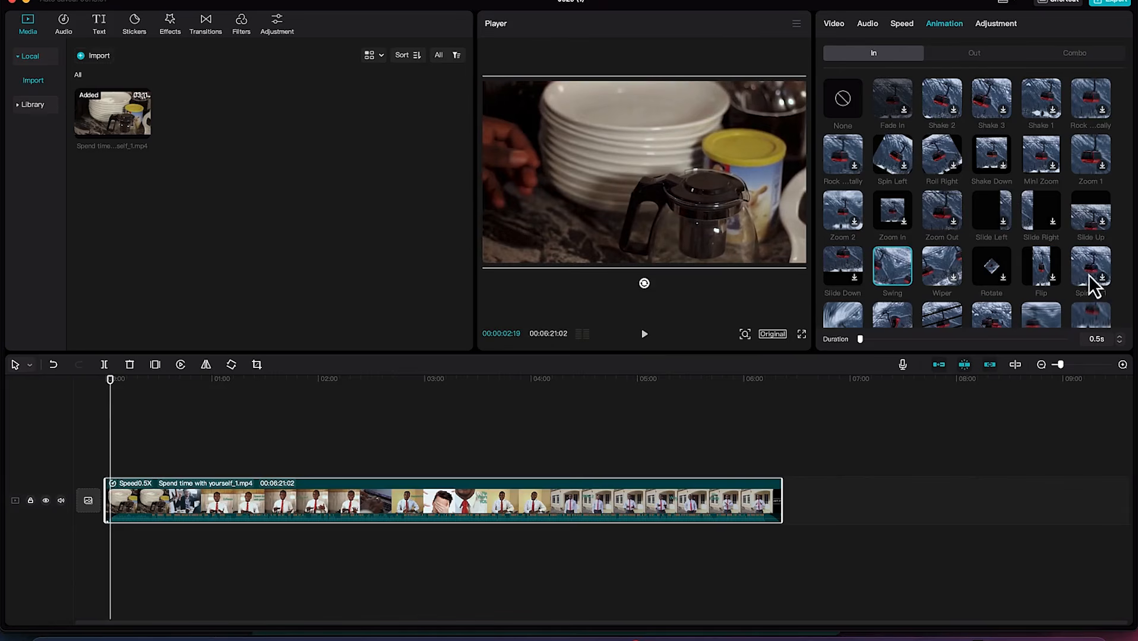
Apply the last Swing Right entrance animation in the list to the clip and preview it from the timeline's start.
{"action": "scroll", "coordinate": [1082, 303], "scroll_direction": "down", "scroll_amount": 3}
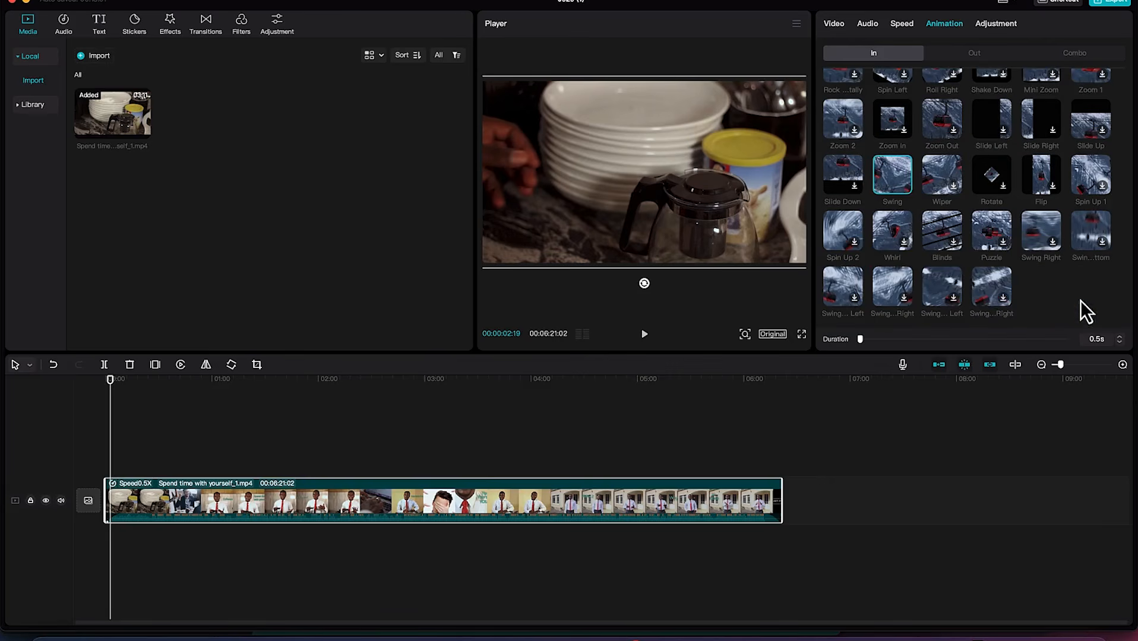
{"action": "left_click", "coordinate": [1003, 299]}
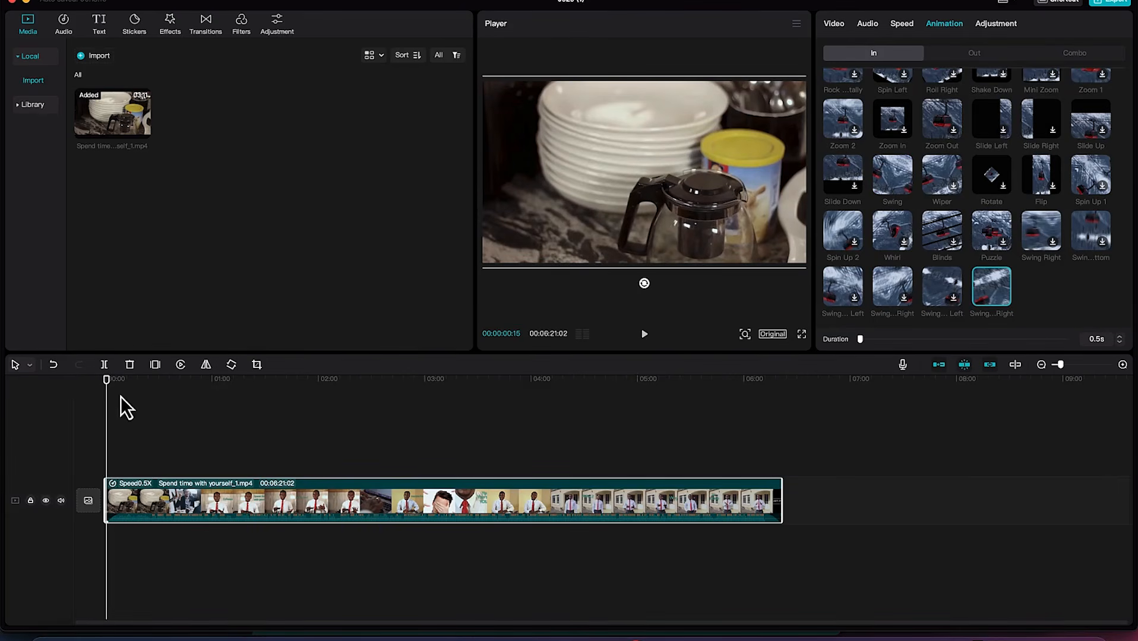
{"action": "left_click_drag", "start_coordinate": [107, 385], "coordinate": [61, 380]}
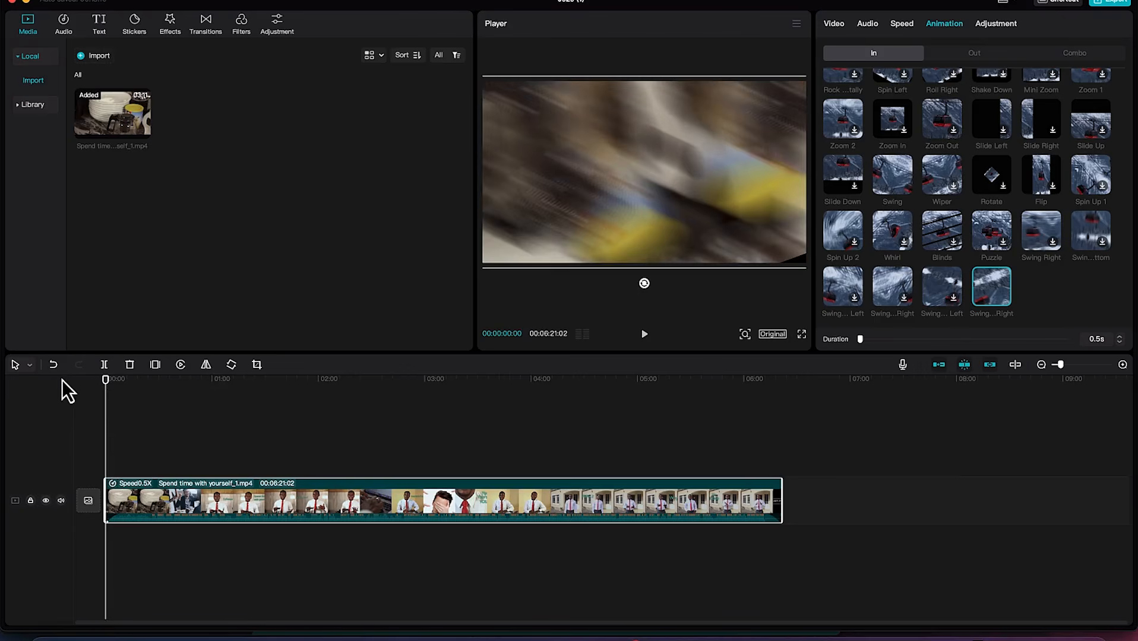
{"action": "key", "text": "space"}
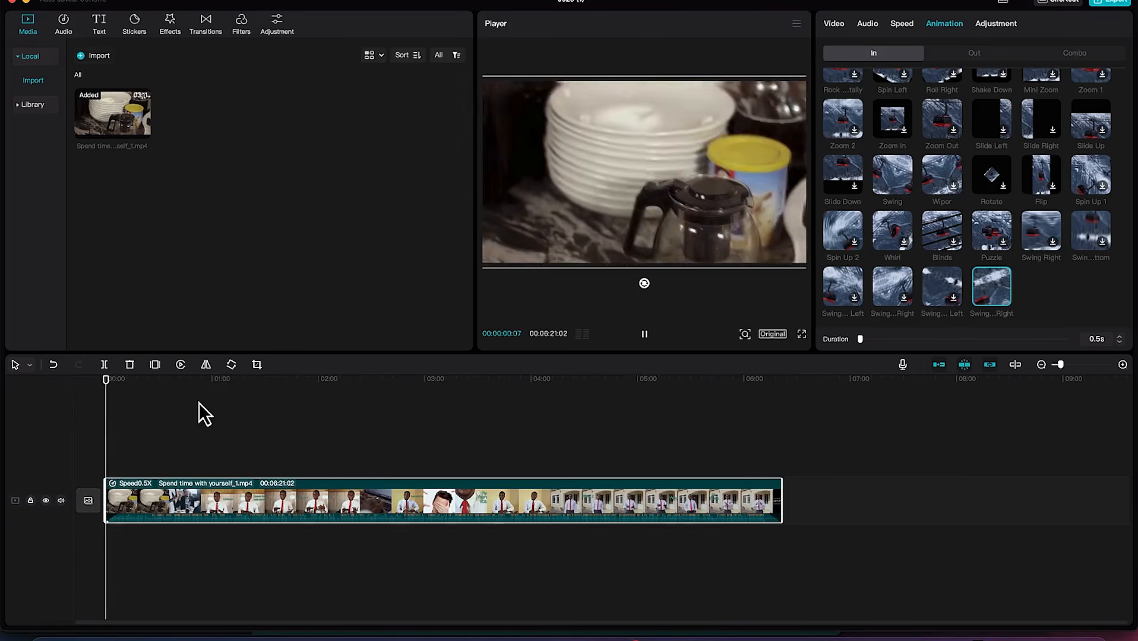
{"action": "left_click", "coordinate": [644, 337]}
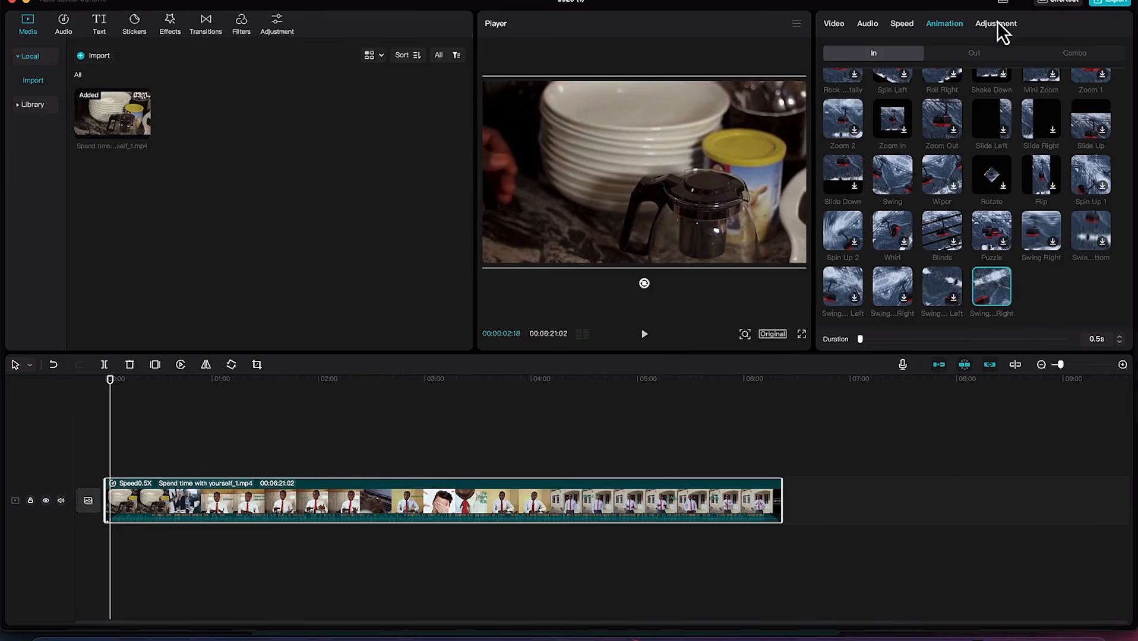
Check which LUTs are available in the clip's basic adjustment settings, leaving the choice at None.
{"action": "left_click", "coordinate": [1001, 34]}
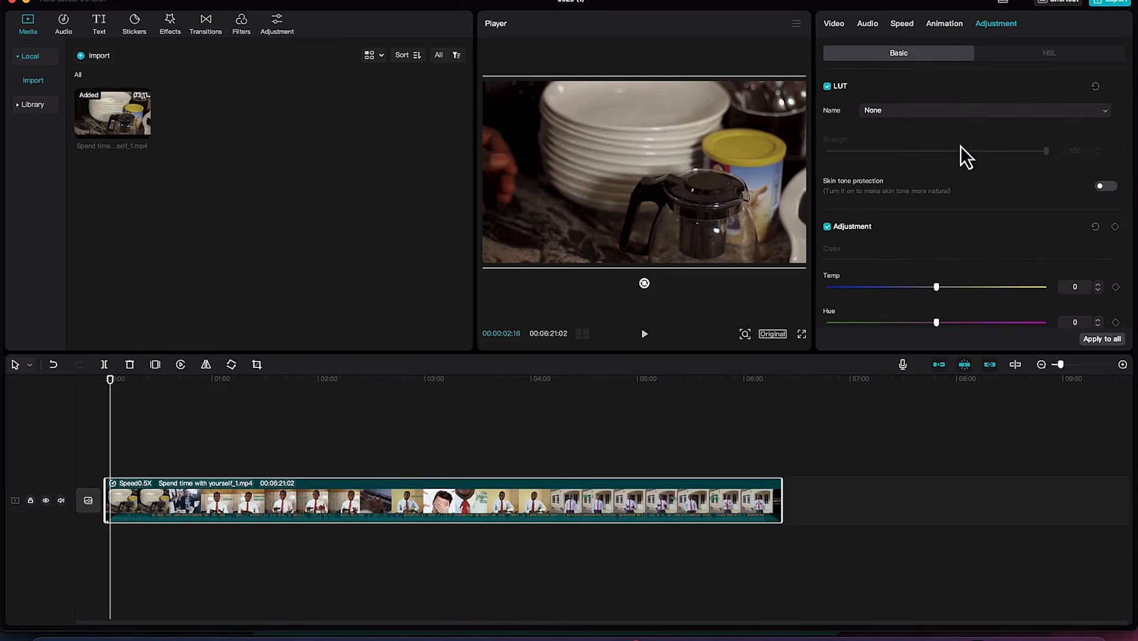
{"action": "left_click", "coordinate": [918, 110]}
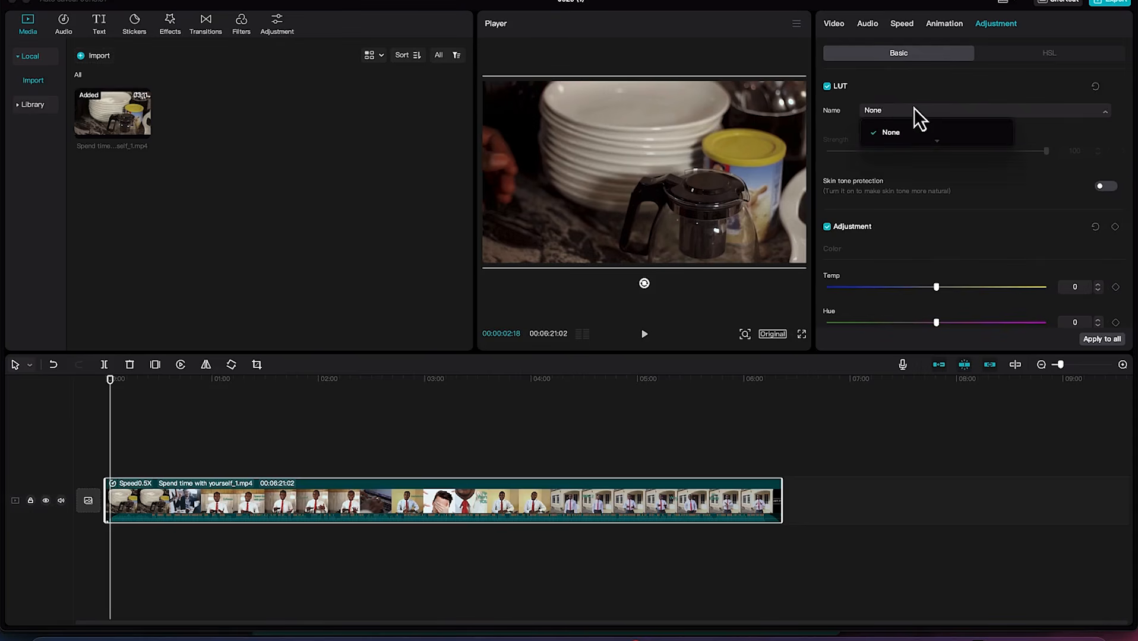
{"action": "left_click", "coordinate": [914, 109]}
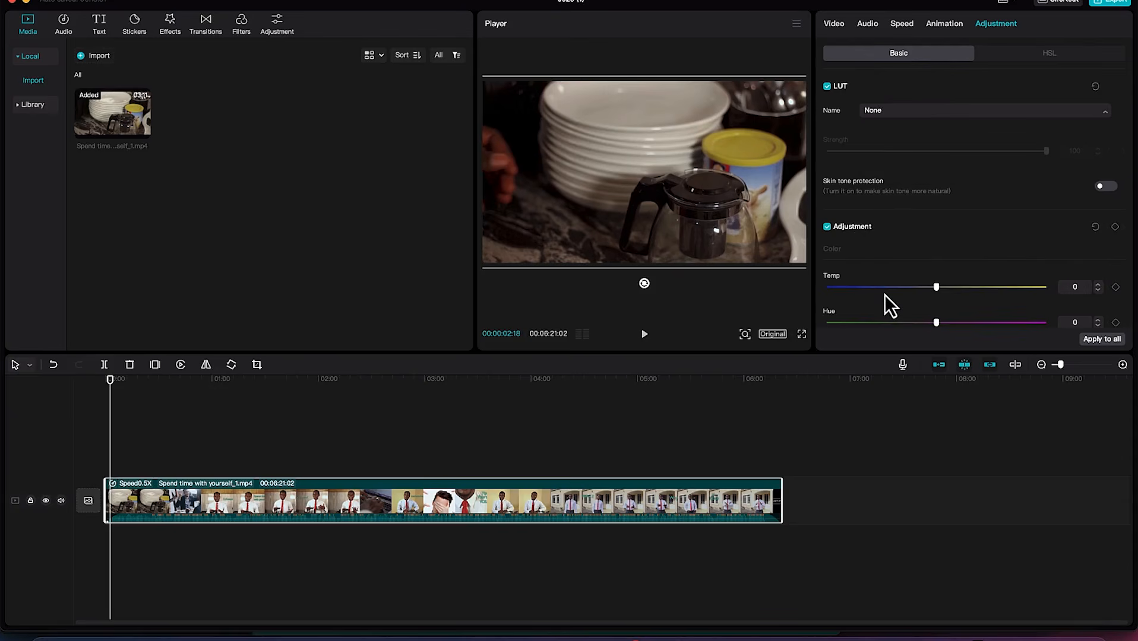
With the frame at 00:01:10:02 in view, set the clip's Saturation to -18 and Hue to 7, keeping Temp at 0.
{"action": "scroll", "coordinate": [884, 293], "scroll_direction": "down", "scroll_amount": 3}
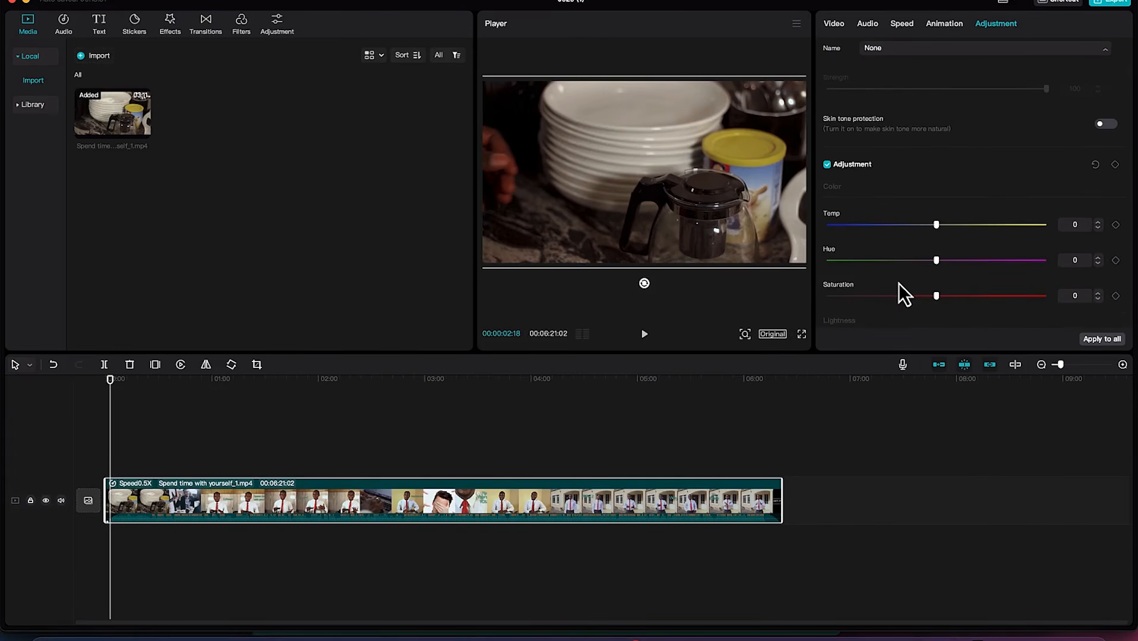
{"action": "scroll", "coordinate": [899, 284], "scroll_direction": "down", "scroll_amount": 3}
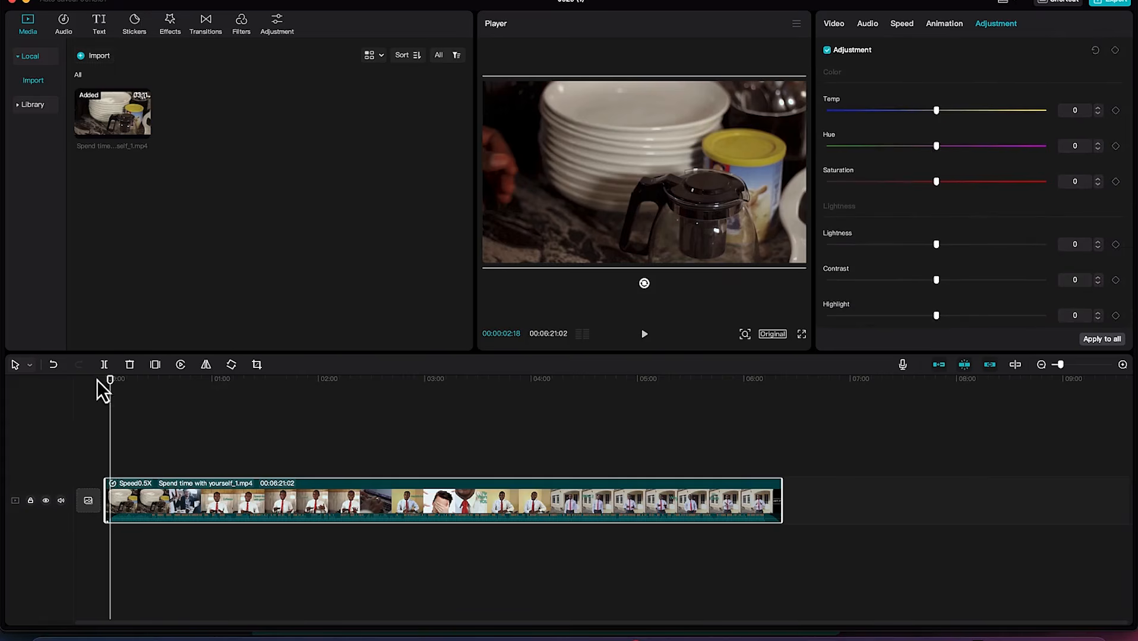
{"action": "left_click_drag", "start_coordinate": [112, 383], "coordinate": [235, 422]}
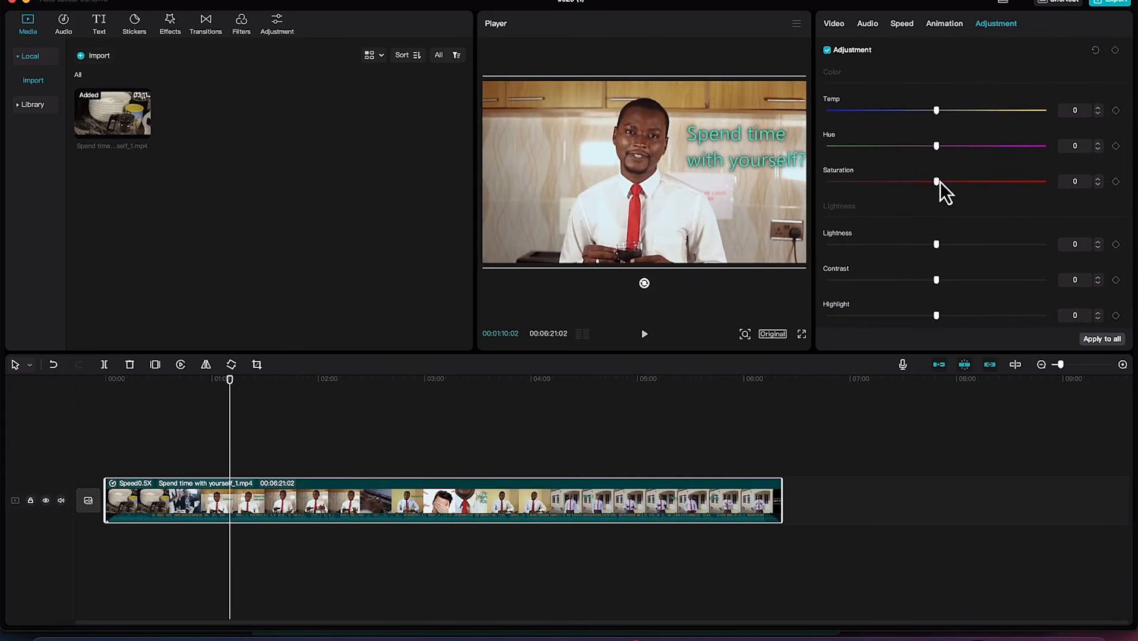
{"action": "left_click_drag", "start_coordinate": [938, 184], "coordinate": [906, 185]}
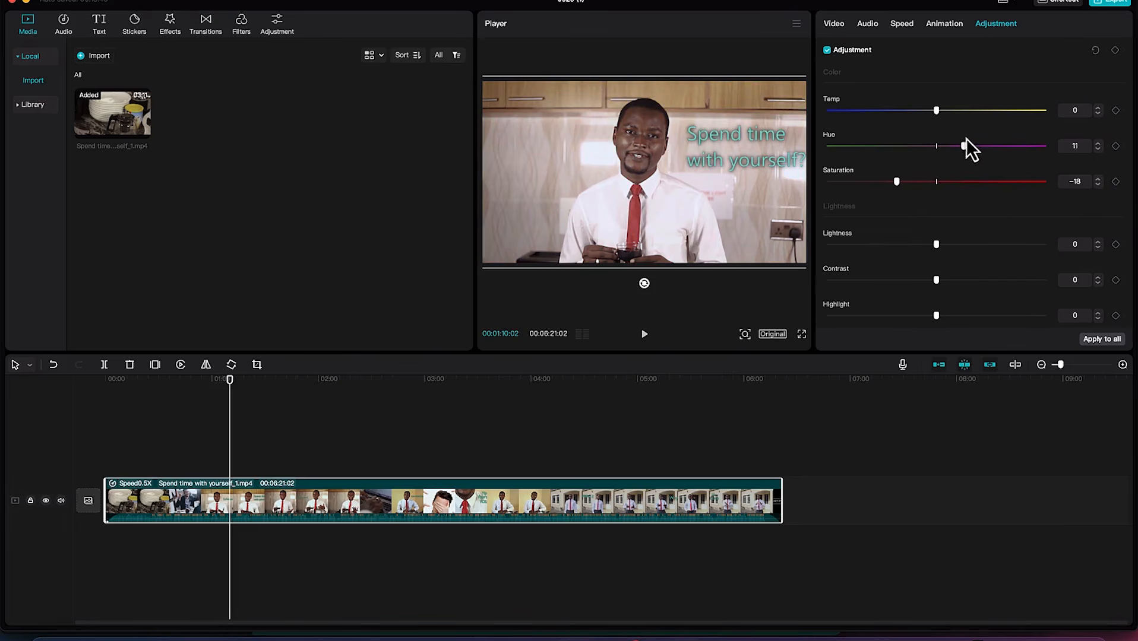
{"action": "left_click_drag", "start_coordinate": [971, 146], "coordinate": [884, 113]}
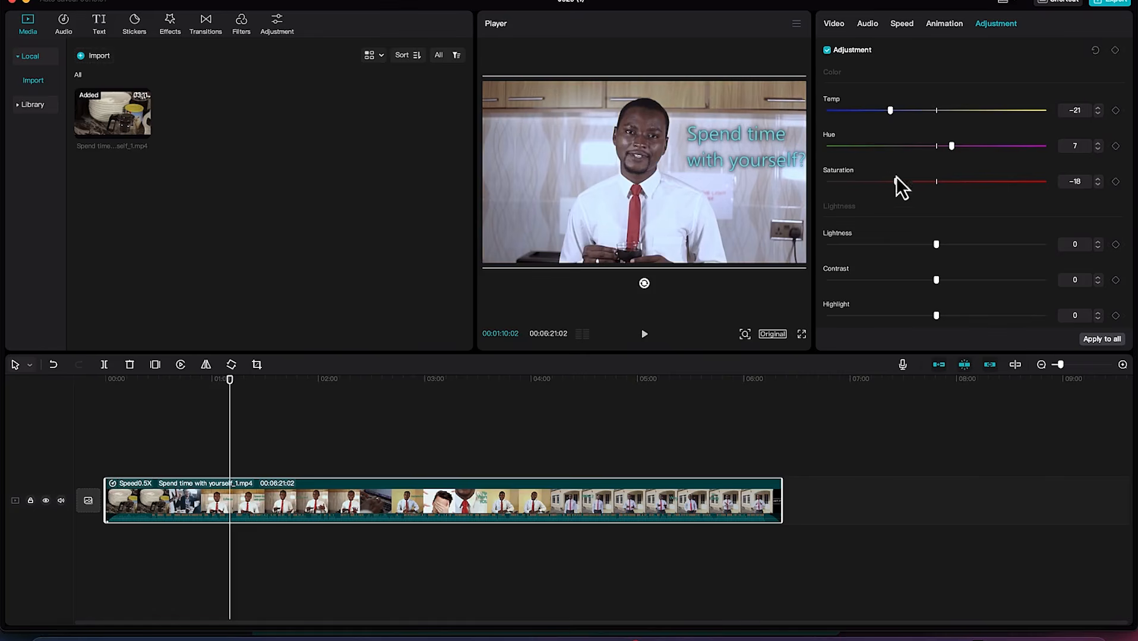
{"action": "left_click_drag", "start_coordinate": [890, 111], "coordinate": [915, 100]}
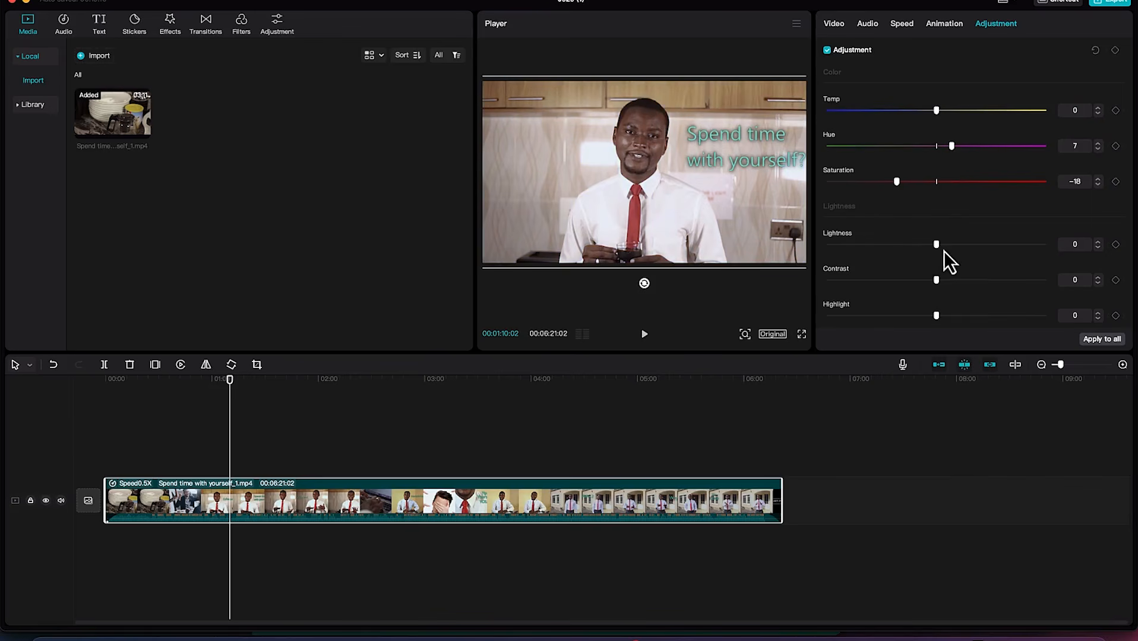
Set the clip's Lightness and Contrast to 10, Highlight to -9 and Shadow to -5, keeping Lightsense at 0.
{"action": "left_click_drag", "start_coordinate": [937, 245], "coordinate": [957, 280]}
{"action": "mouse_move", "coordinate": [918, 318]}
{"action": "left_mouse_down"}
{"action": "mouse_move", "coordinate": [897, 318]}
{"action": "mouse_move", "coordinate": [955, 317]}
{"action": "mouse_move", "coordinate": [915, 316]}
{"action": "mouse_move", "coordinate": [923, 331]}
{"action": "left_mouse_up"}
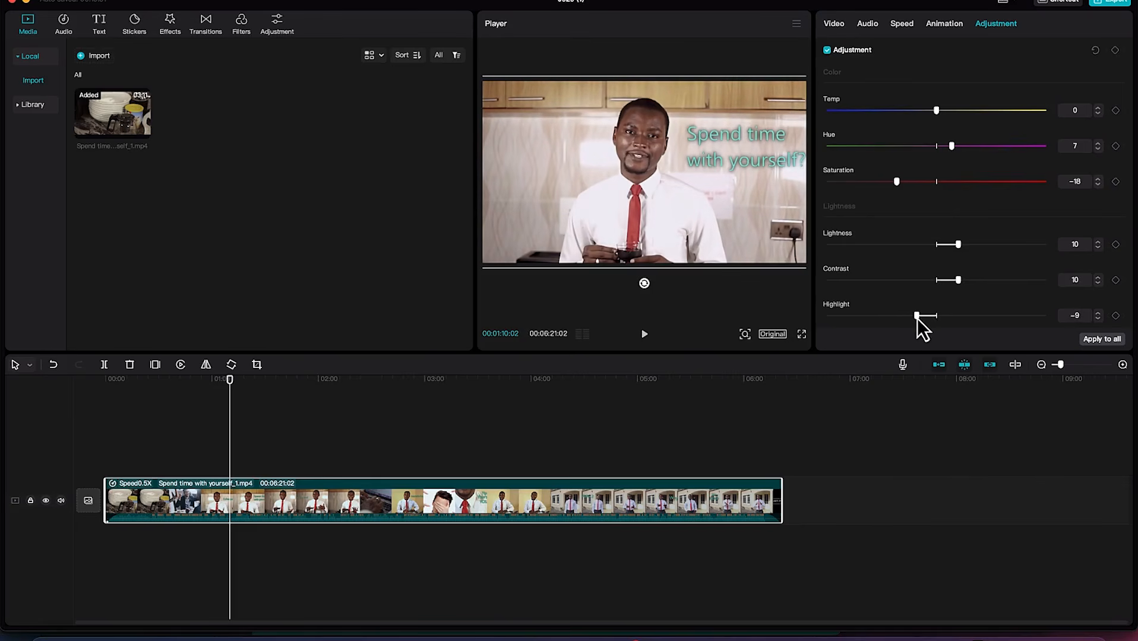
{"action": "scroll", "coordinate": [910, 221], "scroll_direction": "down", "scroll_amount": 8}
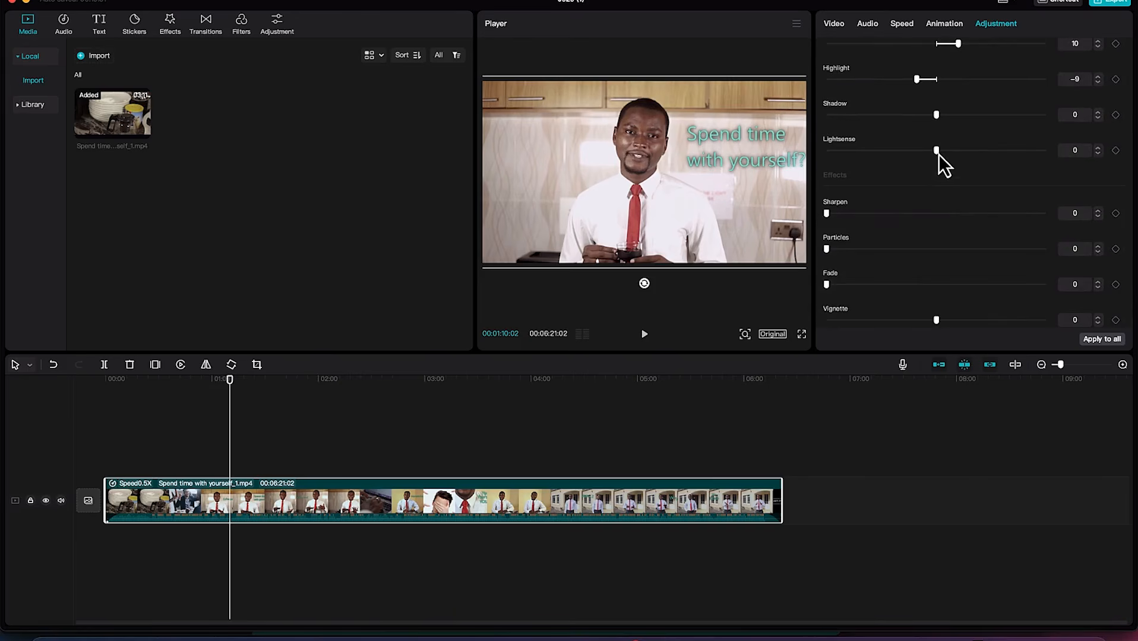
{"action": "mouse_move", "coordinate": [932, 117]}
{"action": "left_mouse_down"}
{"action": "mouse_move", "coordinate": [912, 127]}
{"action": "mouse_move", "coordinate": [957, 127]}
{"action": "mouse_move", "coordinate": [930, 132]}
{"action": "left_mouse_up"}
{"action": "mouse_move", "coordinate": [937, 151]}
{"action": "left_mouse_down"}
{"action": "mouse_move", "coordinate": [920, 151]}
{"action": "mouse_move", "coordinate": [959, 151]}
{"action": "mouse_move", "coordinate": [939, 151]}
{"action": "left_mouse_up"}
Set the clip's Sharpen effect to 34 and lower its Vignette below zero, keeping Particles at 0.
{"action": "scroll", "coordinate": [938, 155], "scroll_direction": "down", "scroll_amount": 1}
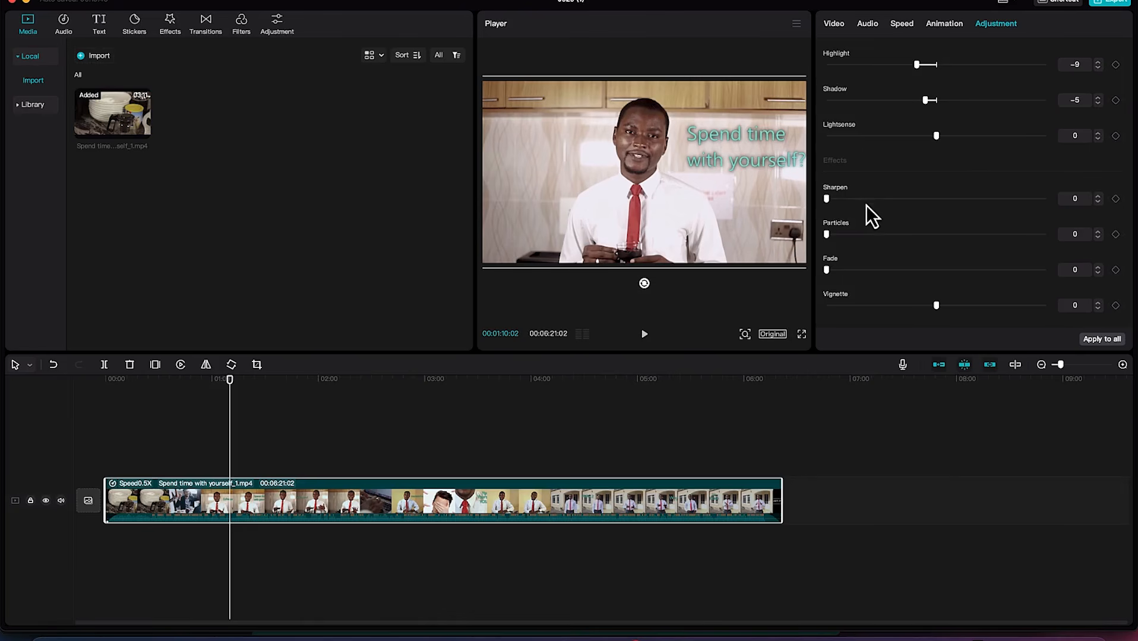
{"action": "left_click_drag", "start_coordinate": [826, 202], "coordinate": [899, 210]}
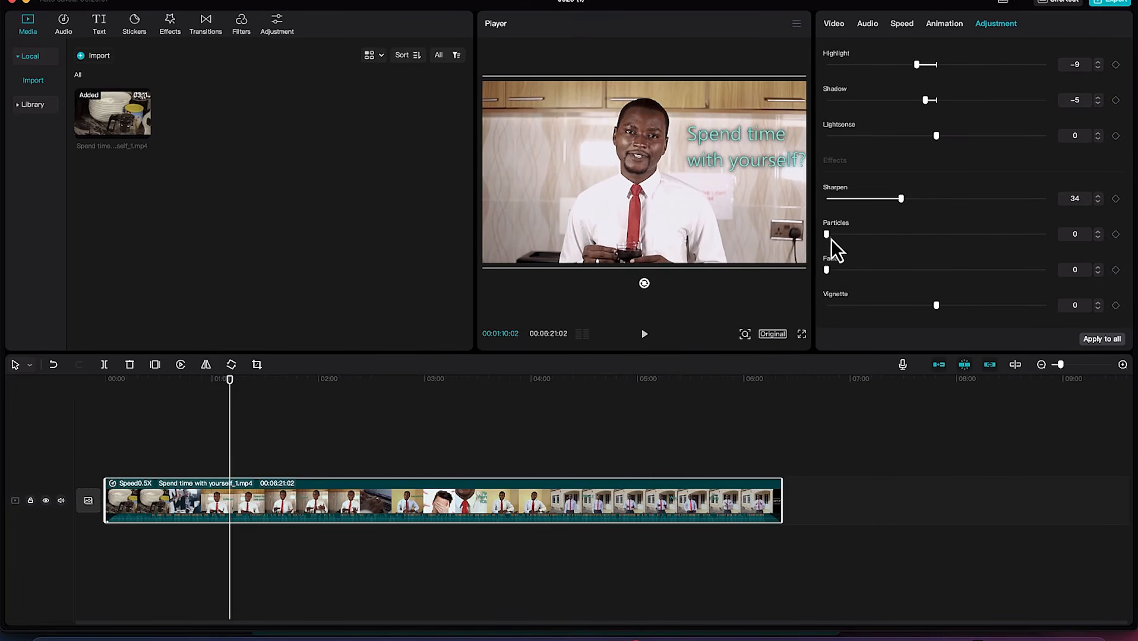
{"action": "left_click_drag", "start_coordinate": [823, 238], "coordinate": [798, 244]}
{"action": "left_click_drag", "start_coordinate": [937, 306], "coordinate": [874, 307]}
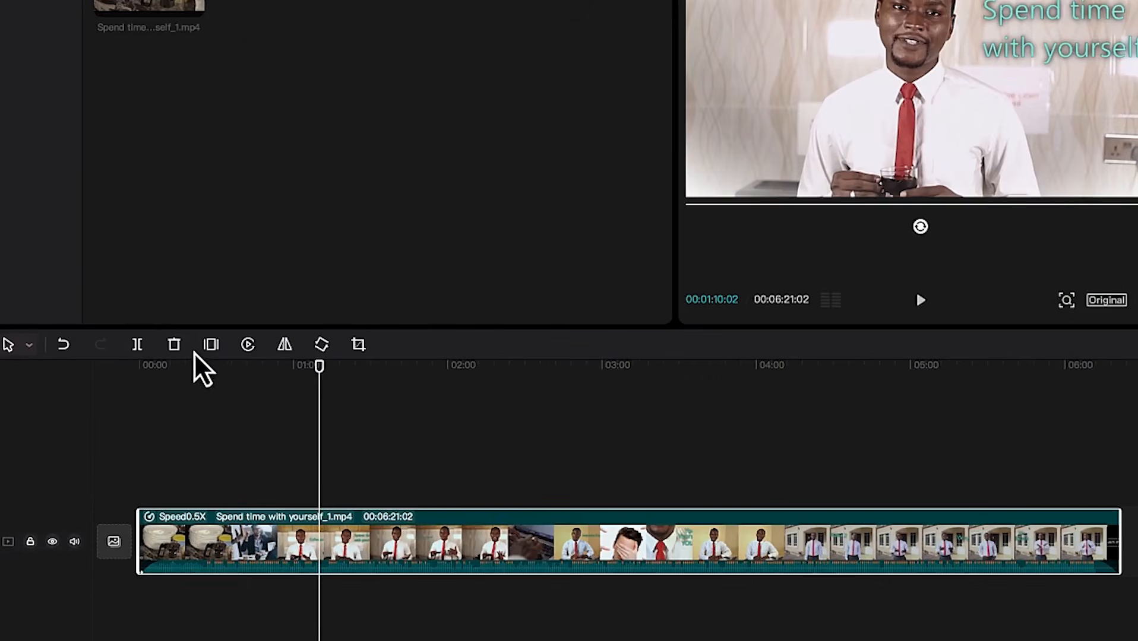
Split the clip at 00:01:10:02 and select each of the two parts in turn.
{"action": "left_click", "coordinate": [138, 351]}
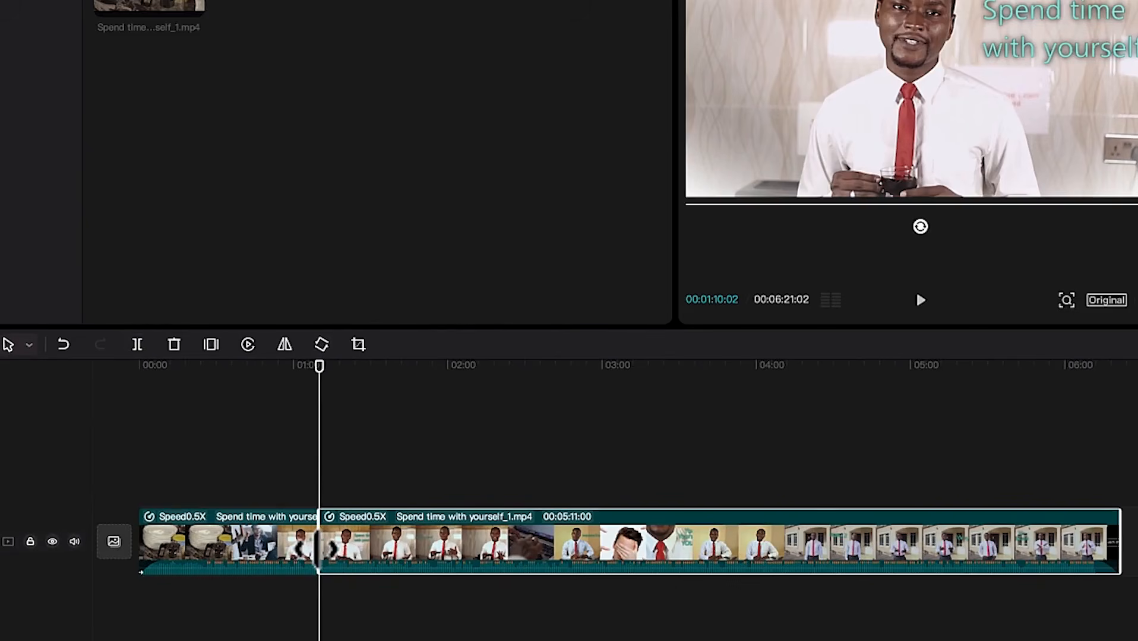
{"action": "left_click", "coordinate": [250, 558]}
{"action": "left_click", "coordinate": [457, 558]}
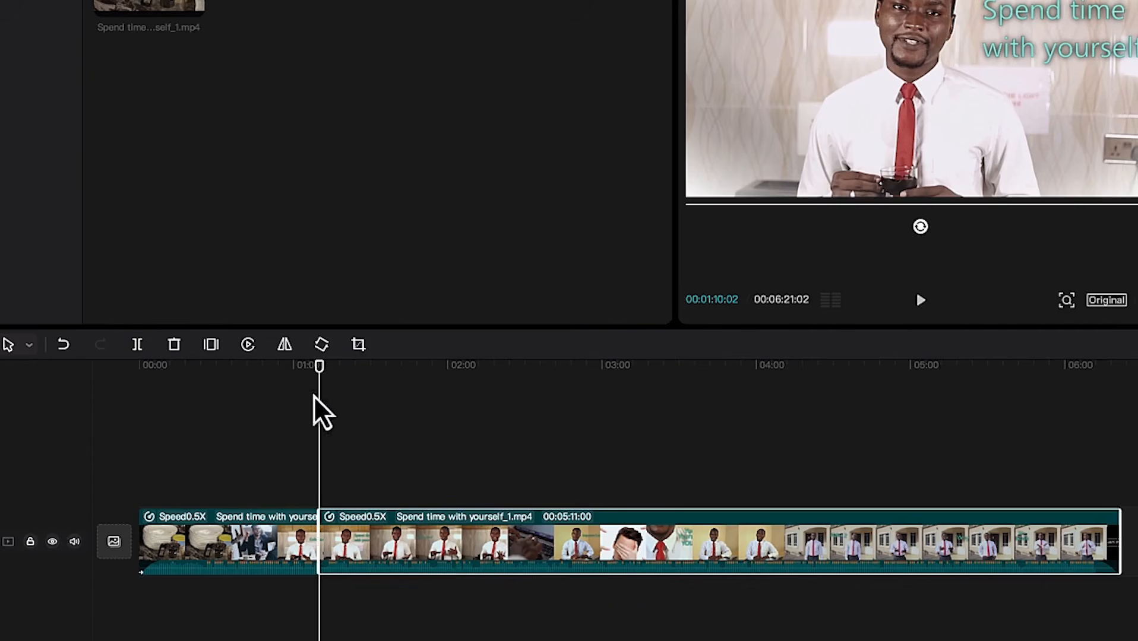
Split the second part at 00:02:34:03 and move the resulting middle segment to the end of the timeline.
{"action": "left_click_drag", "start_coordinate": [321, 373], "coordinate": [541, 450]}
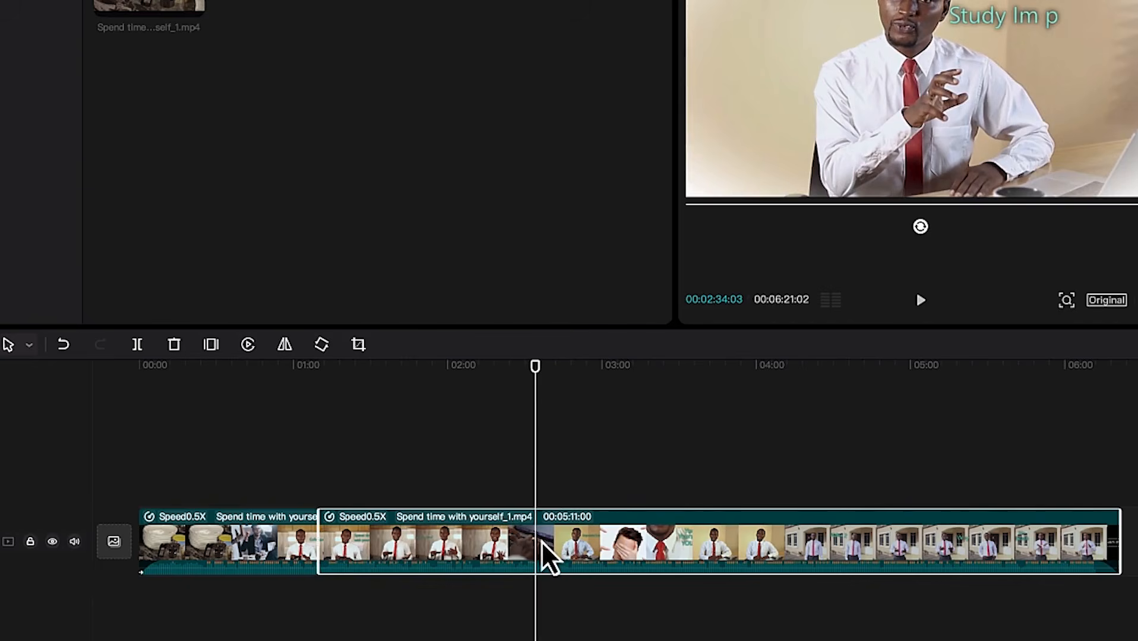
{"action": "key", "text": "ctrl+b"}
{"action": "left_click", "coordinate": [389, 569]}
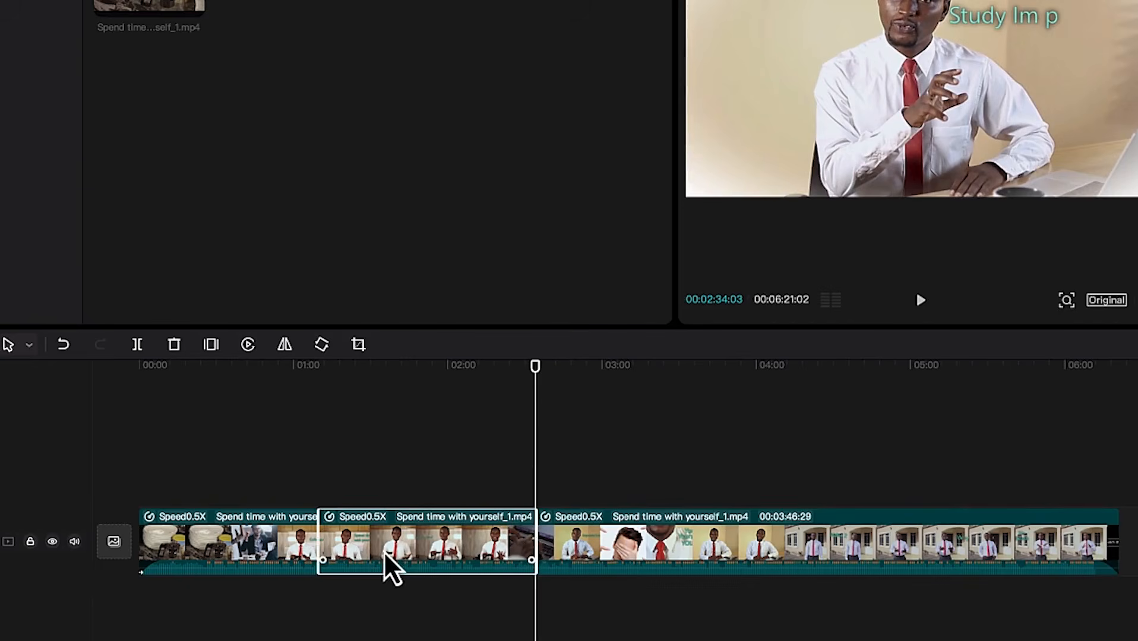
{"action": "left_click", "coordinate": [592, 572]}
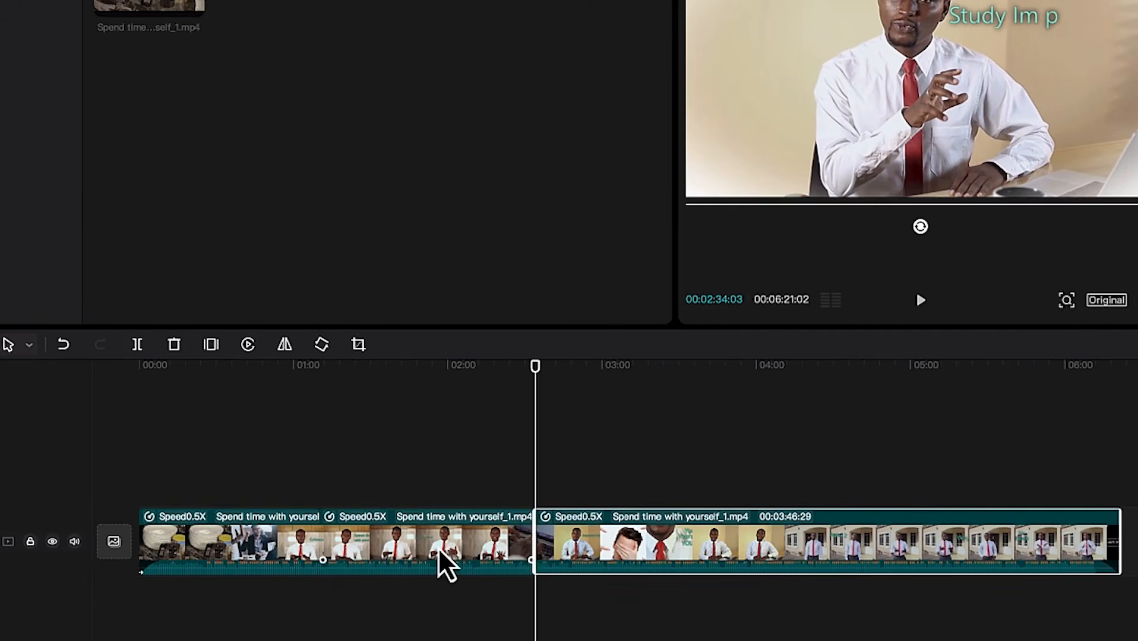
{"action": "left_click", "coordinate": [445, 564]}
{"action": "left_click_drag", "start_coordinate": [445, 564], "coordinate": [996, 565]}
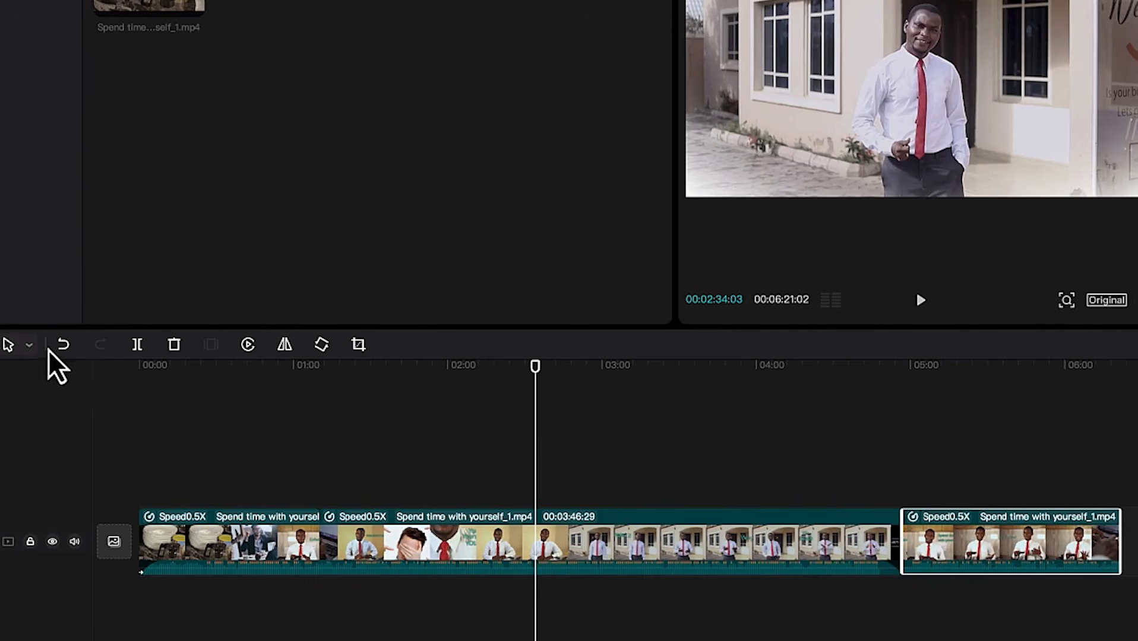
Cut the timeline's second segment into three pieces with the Split tool.
{"action": "left_click", "coordinate": [28, 347]}
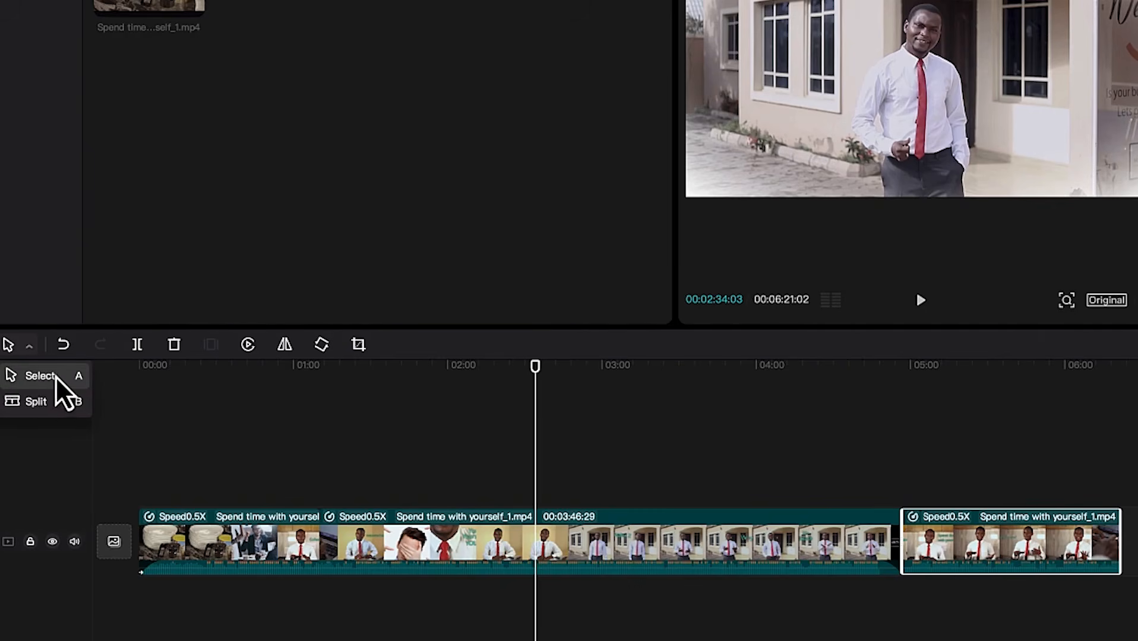
{"action": "left_click", "coordinate": [226, 432]}
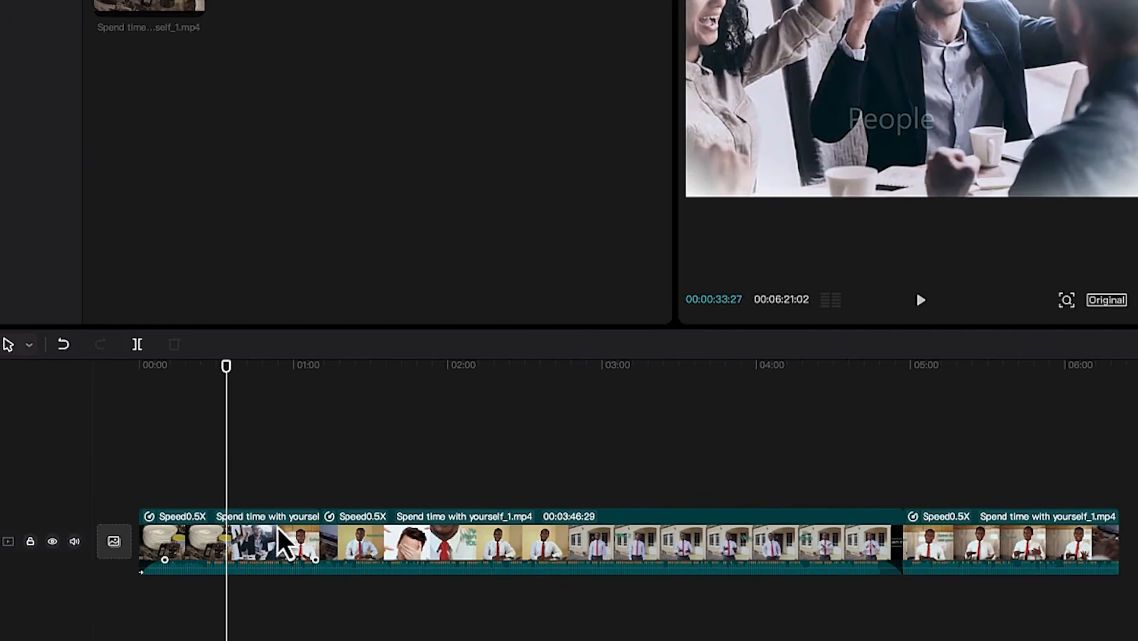
{"action": "left_click", "coordinate": [238, 569]}
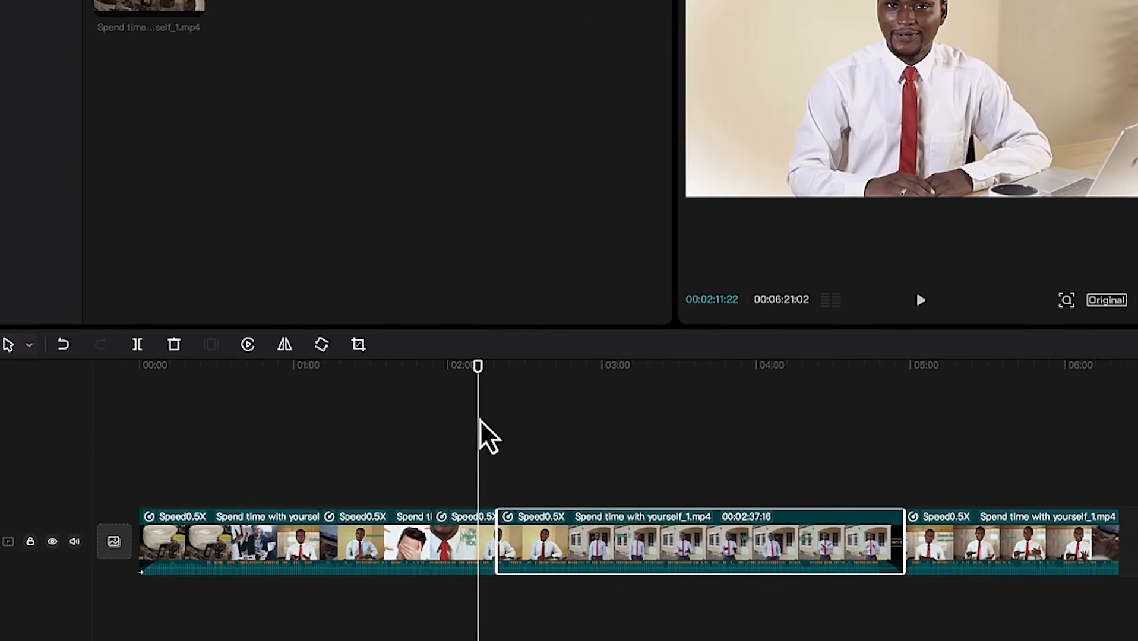
Split the timeline's longest segment at 00:03:33:26 with the Split tool.
{"action": "left_click_drag", "start_coordinate": [480, 380], "coordinate": [675, 405]}
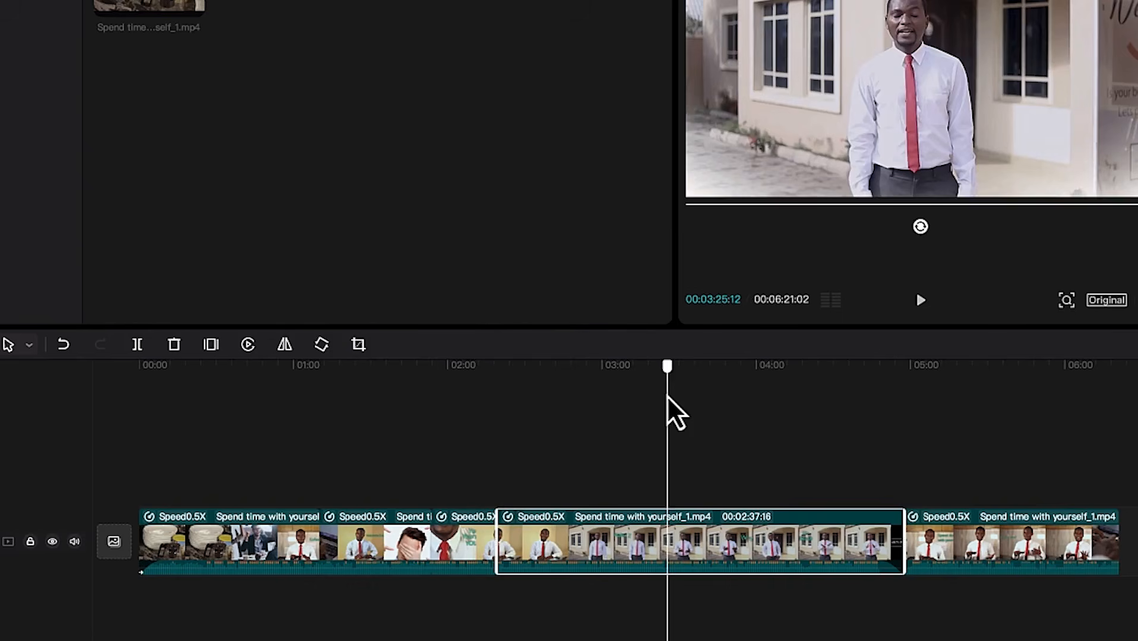
{"action": "left_click", "coordinate": [28, 345]}
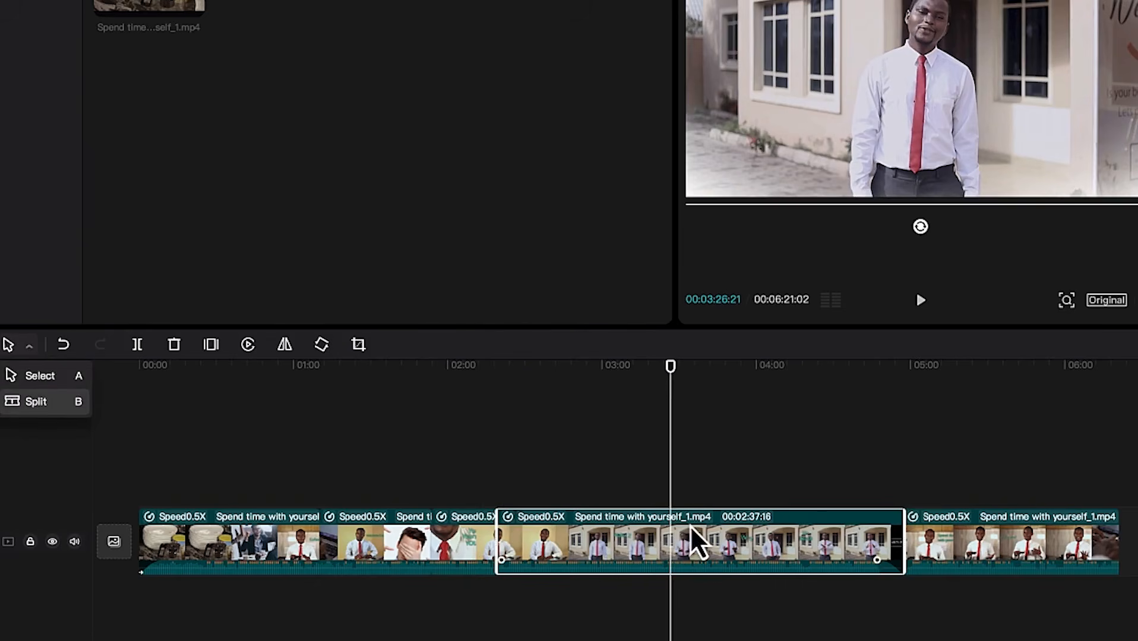
{"action": "left_click", "coordinate": [684, 433]}
{"action": "left_click", "coordinate": [689, 434]}
{"action": "key", "text": "b"}
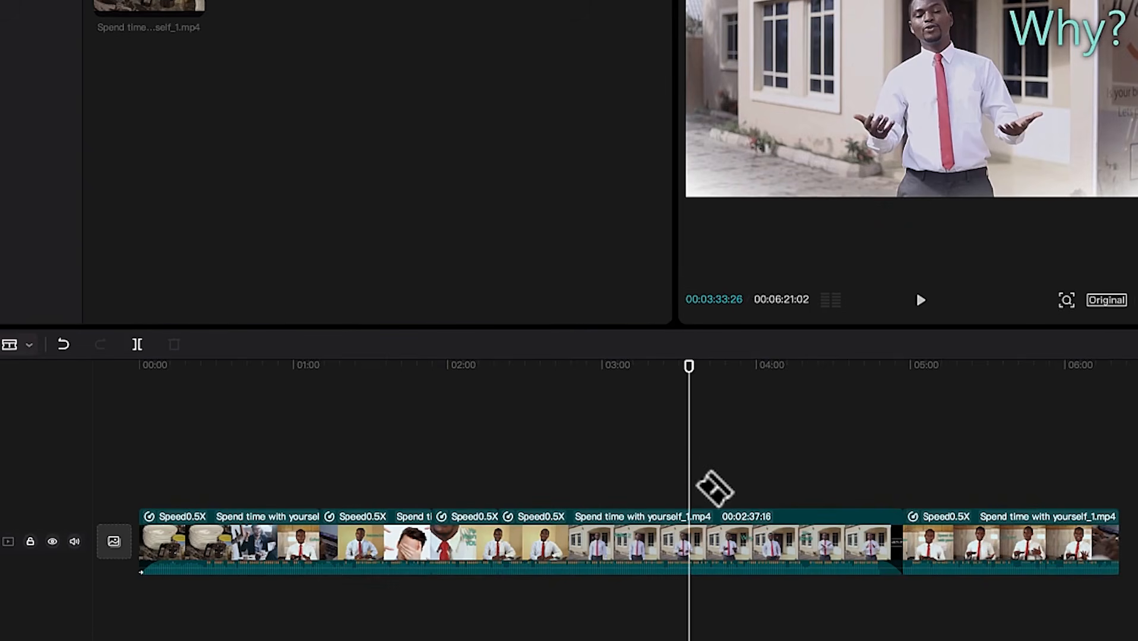
{"action": "left_click", "coordinate": [689, 558]}
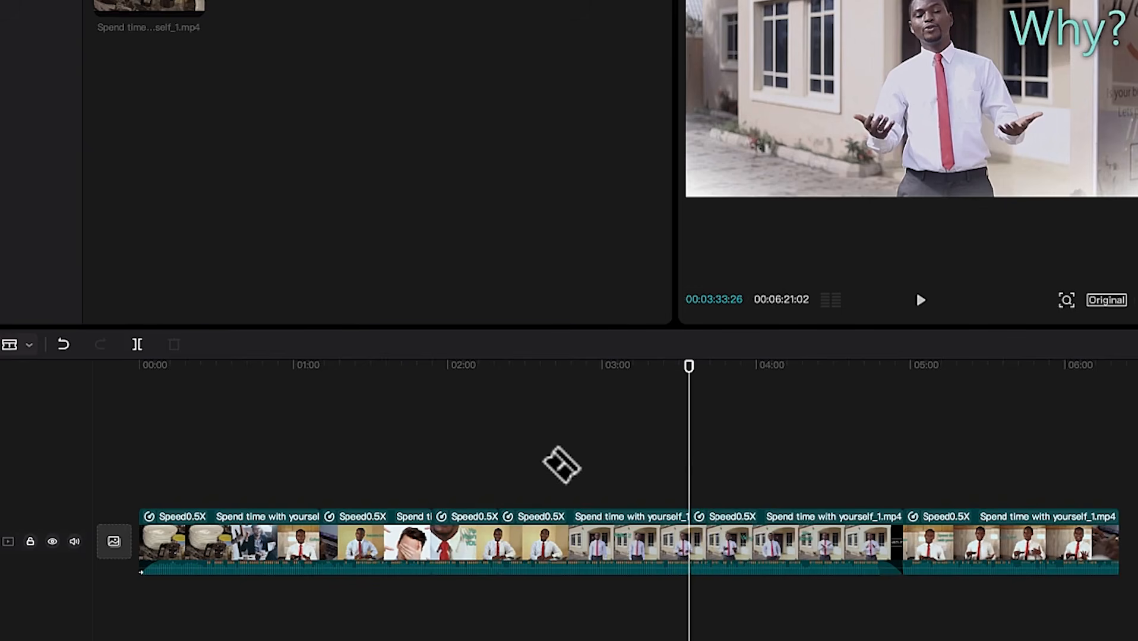
Select the two new parts in turn and delete the first one, which ends at 00:03:33:26.
{"action": "left_click", "coordinate": [763, 554]}
{"action": "left_click", "coordinate": [630, 544]}
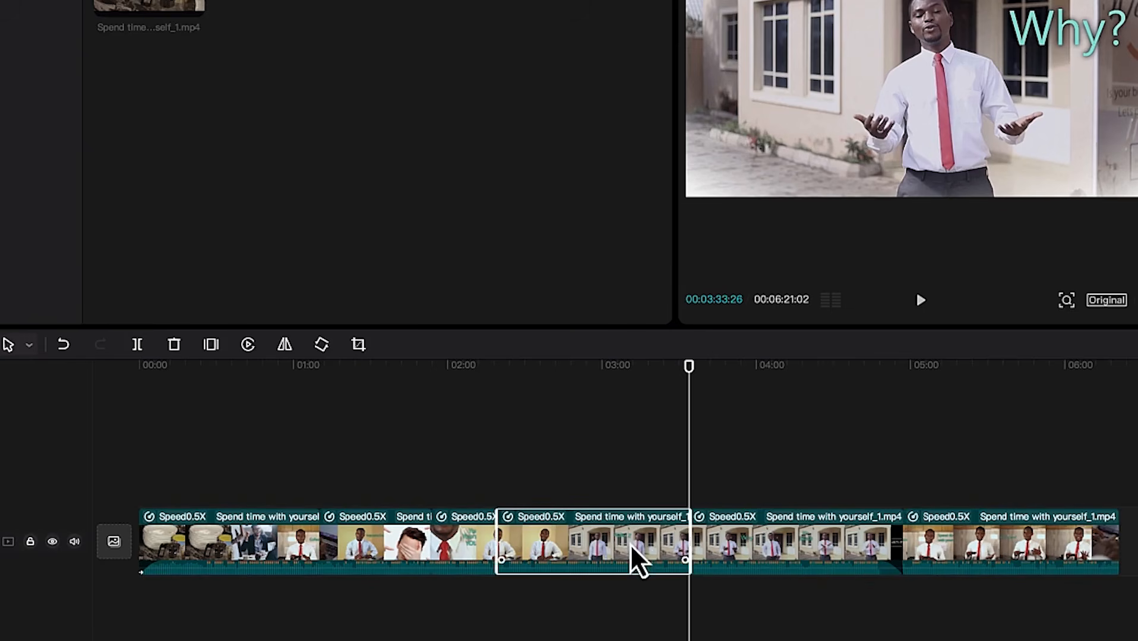
{"action": "left_click", "coordinate": [782, 545]}
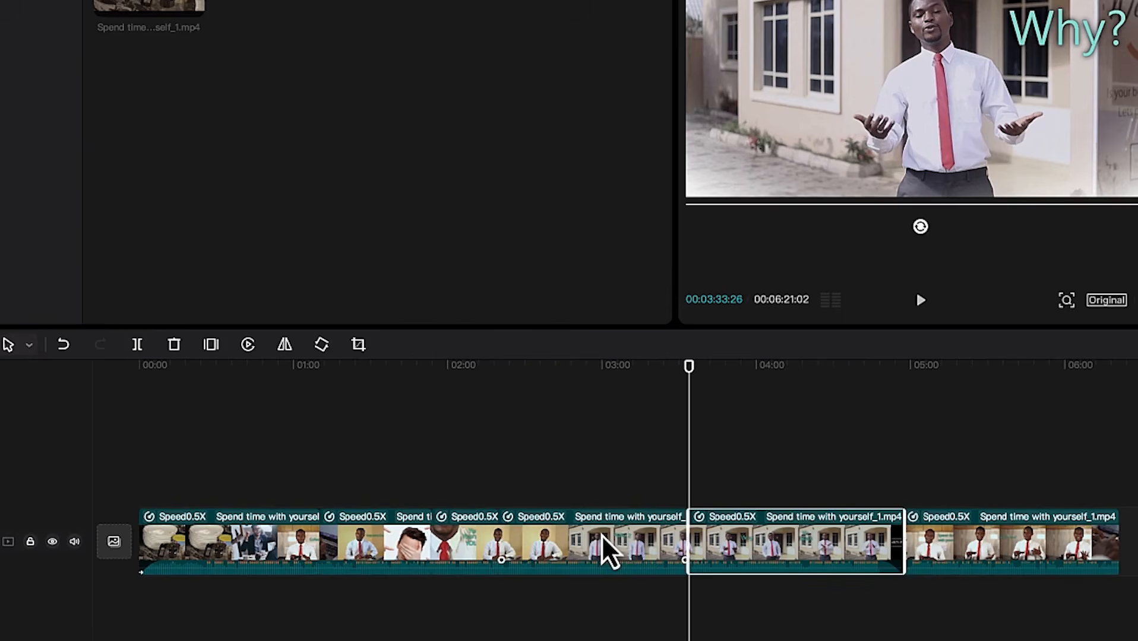
{"action": "left_click", "coordinate": [571, 553]}
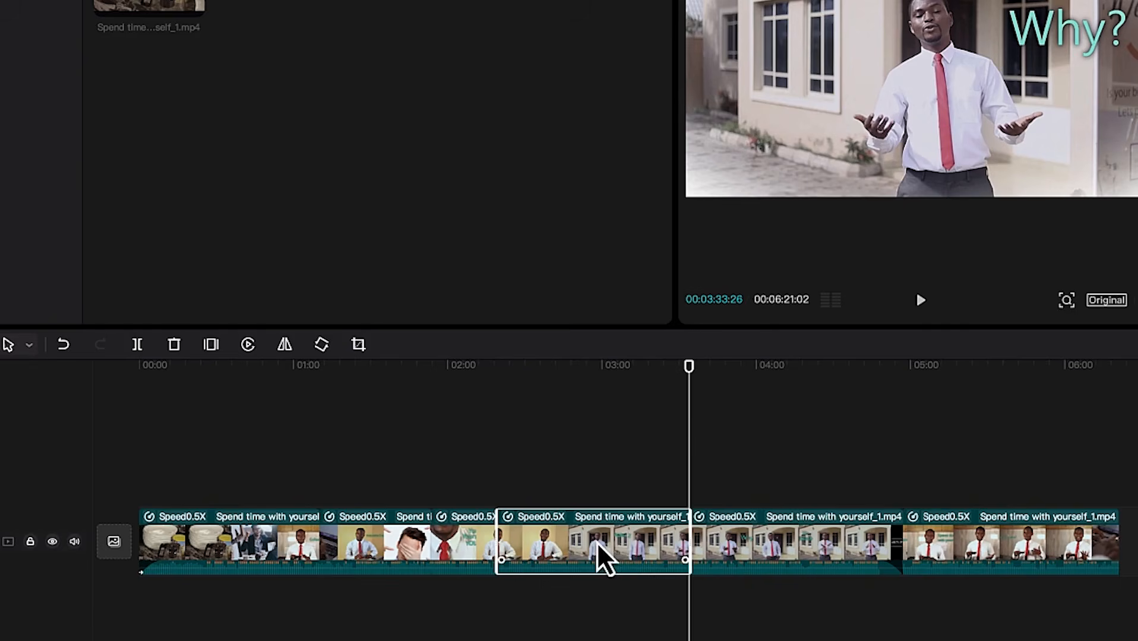
{"action": "right_click", "coordinate": [596, 542]}
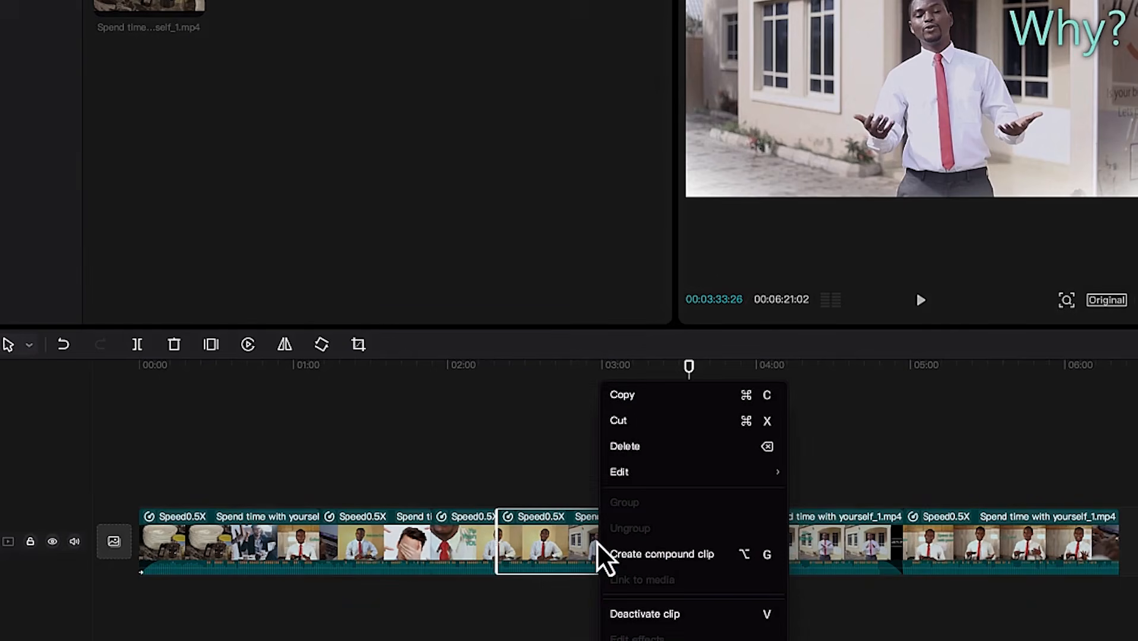
{"action": "left_click", "coordinate": [649, 446]}
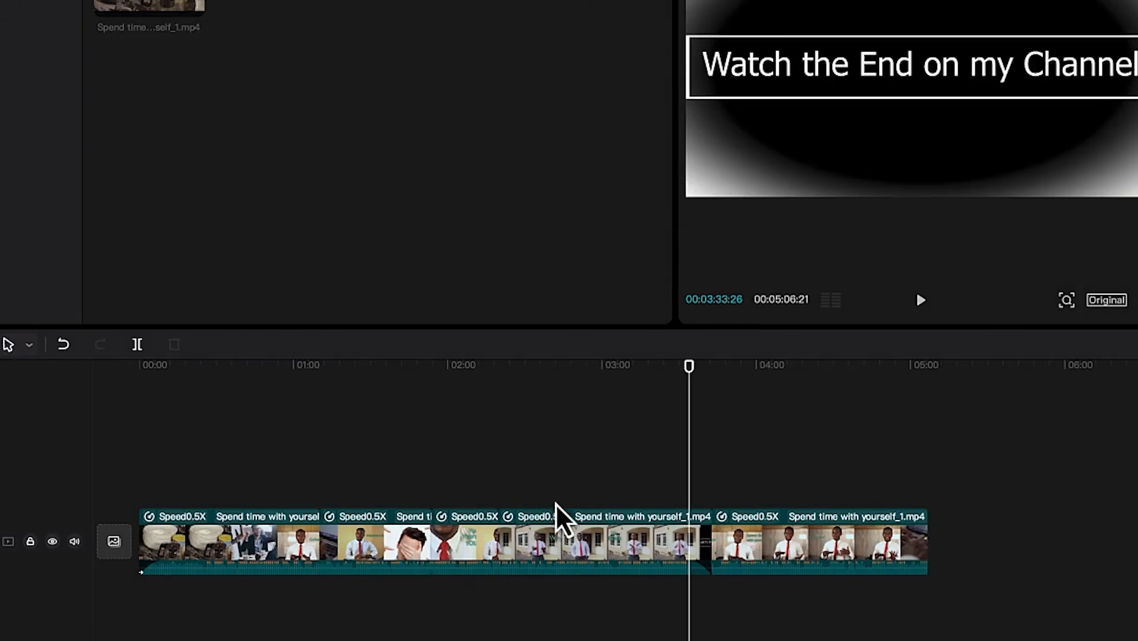
Cut a short piece out of the second-to-last segment, starting at 00:02:55:00, and delete it.
{"action": "left_click_drag", "start_coordinate": [689, 368], "coordinate": [589, 379]}
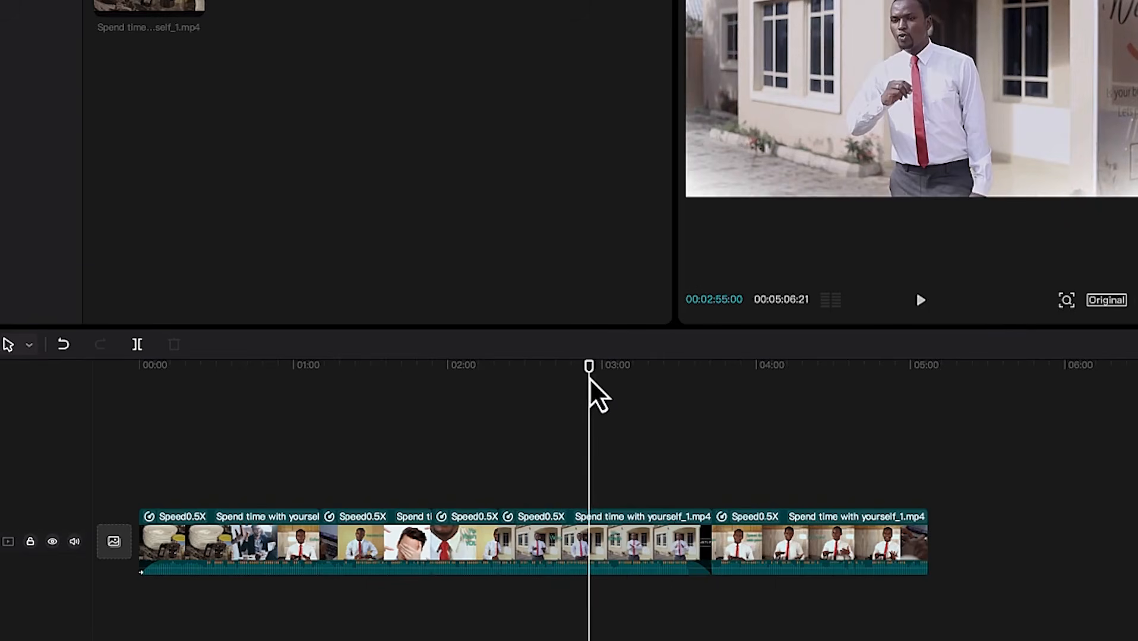
{"action": "key", "text": "b"}
{"action": "left_click", "coordinate": [591, 543]}
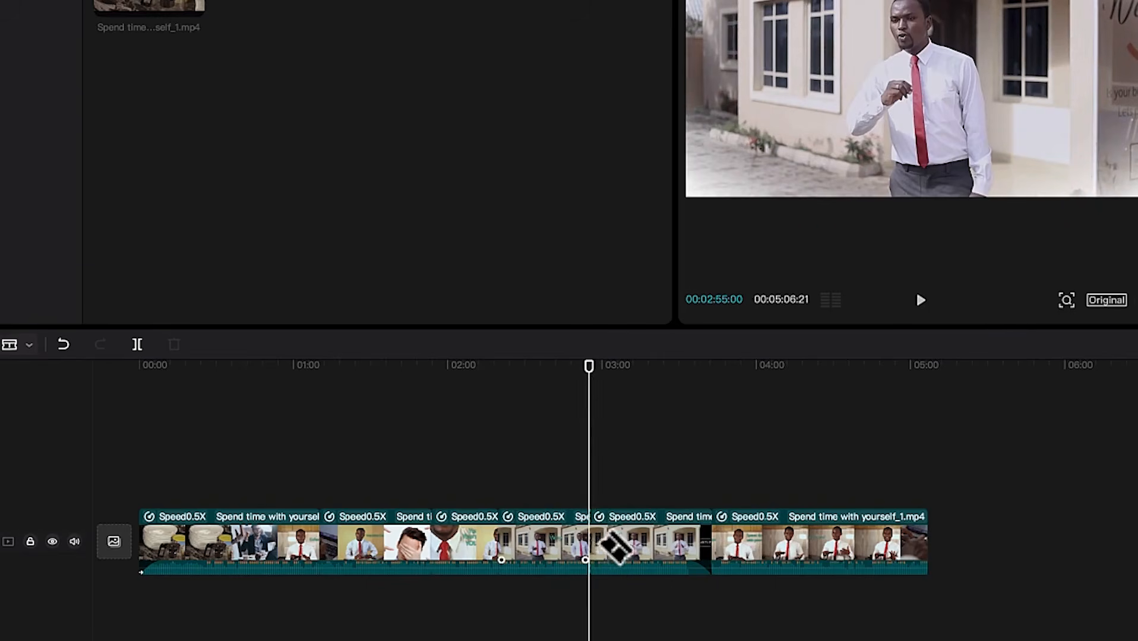
{"action": "left_click", "coordinate": [633, 544]}
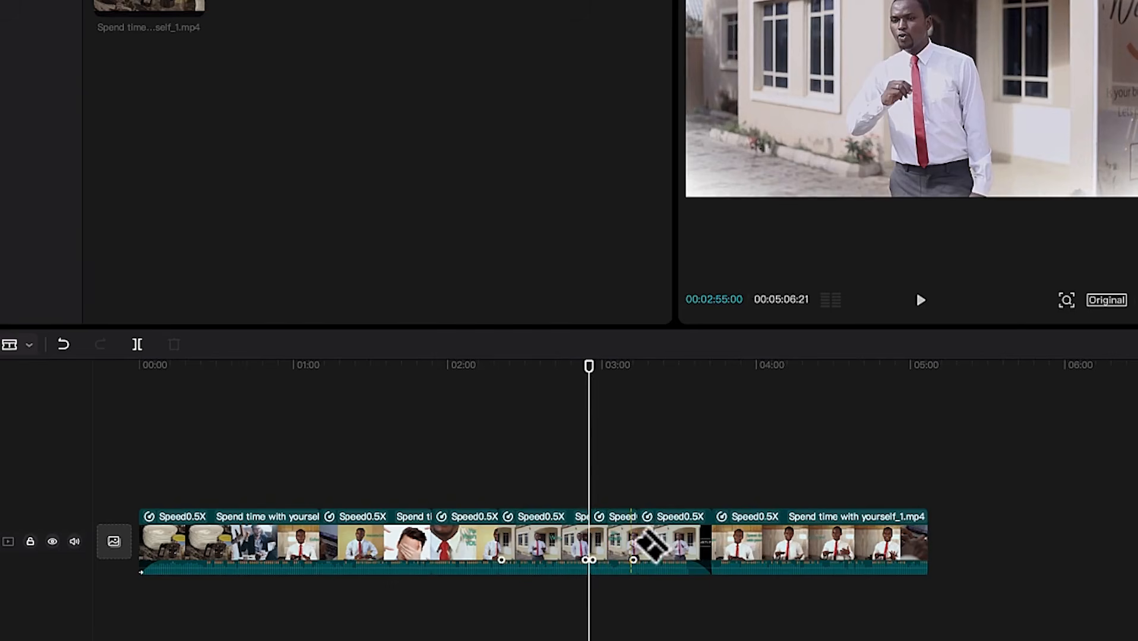
{"action": "left_click", "coordinate": [615, 547]}
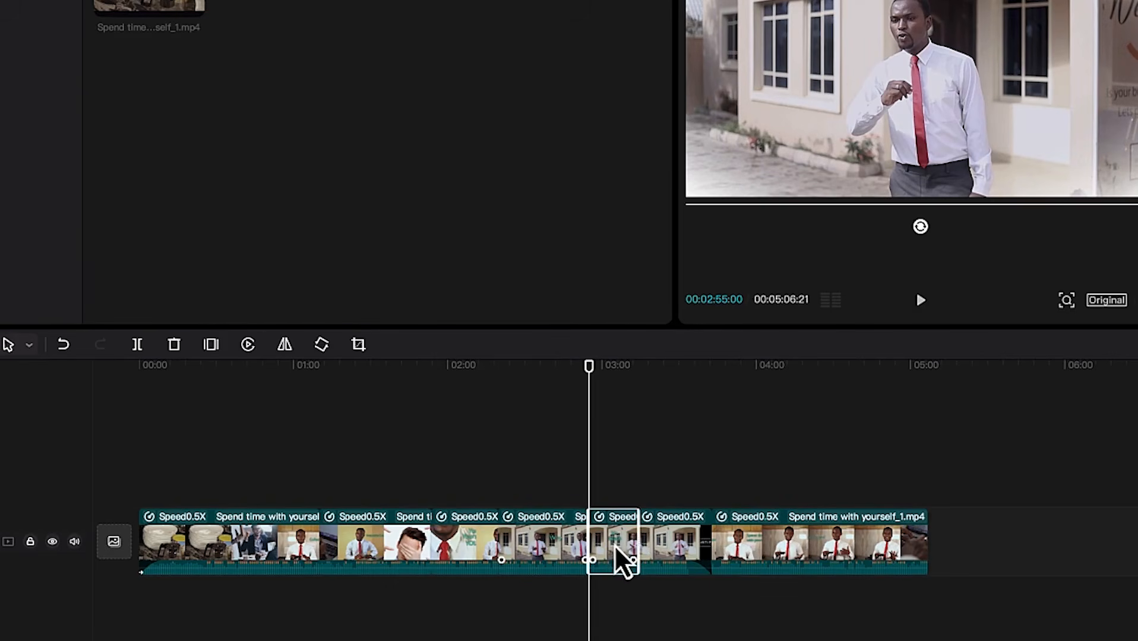
{"action": "key", "text": "Delete"}
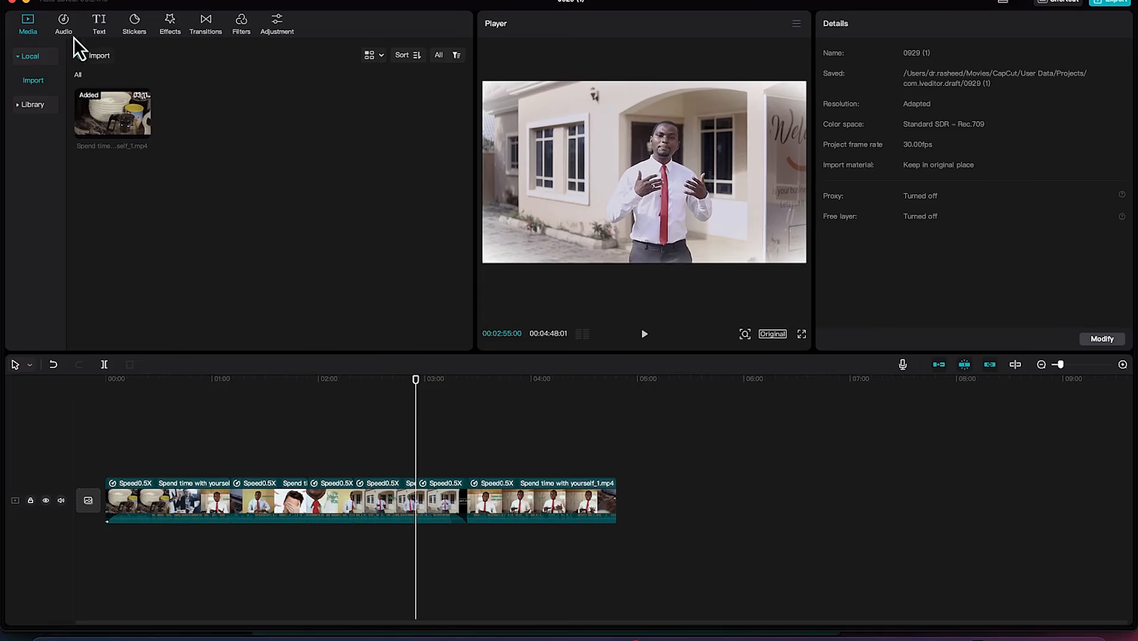
Download the Vlog music track Peace from the audio library, listen to its preview and pause it.
{"action": "left_click", "coordinate": [66, 34]}
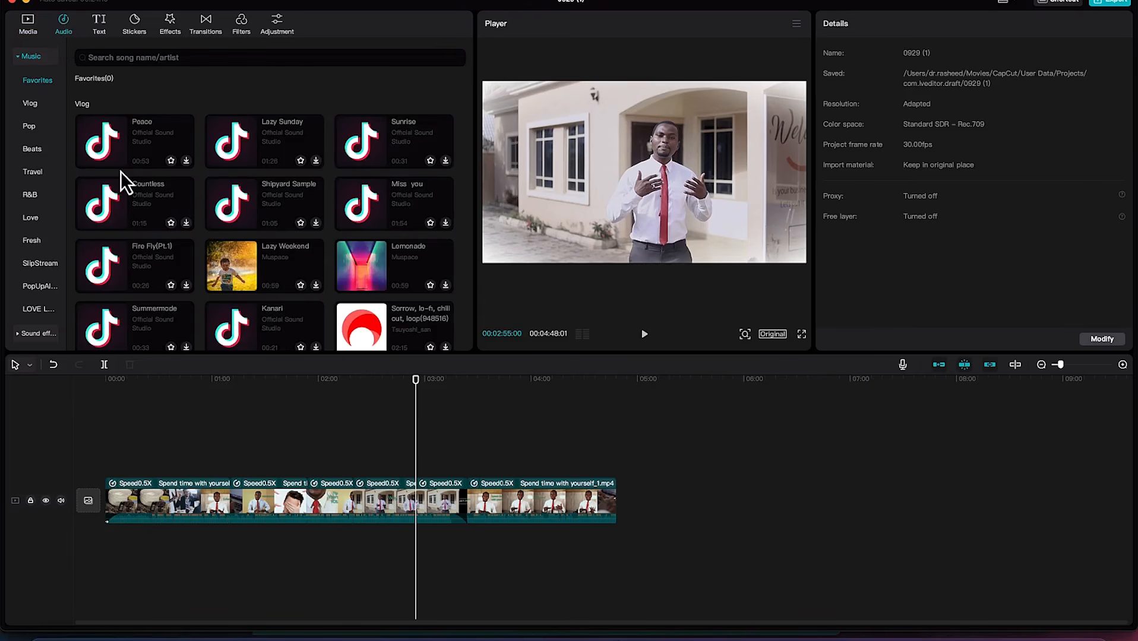
{"action": "scroll", "coordinate": [173, 284], "scroll_direction": "down", "scroll_amount": 5}
{"action": "scroll", "coordinate": [171, 282], "scroll_direction": "up", "scroll_amount": 8}
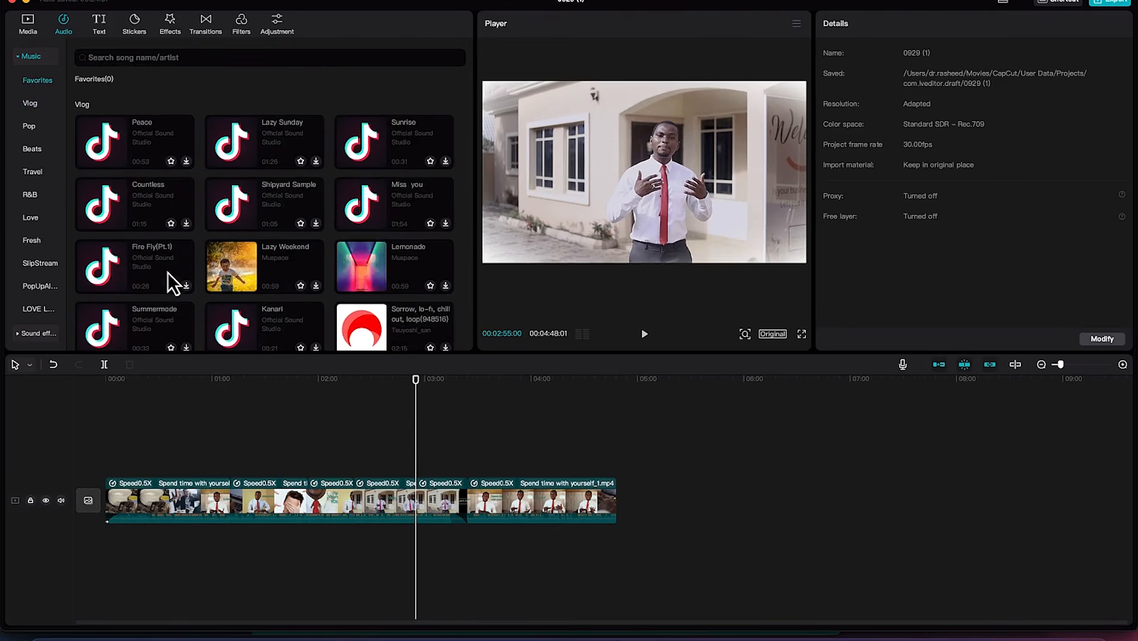
{"action": "left_click", "coordinate": [186, 162]}
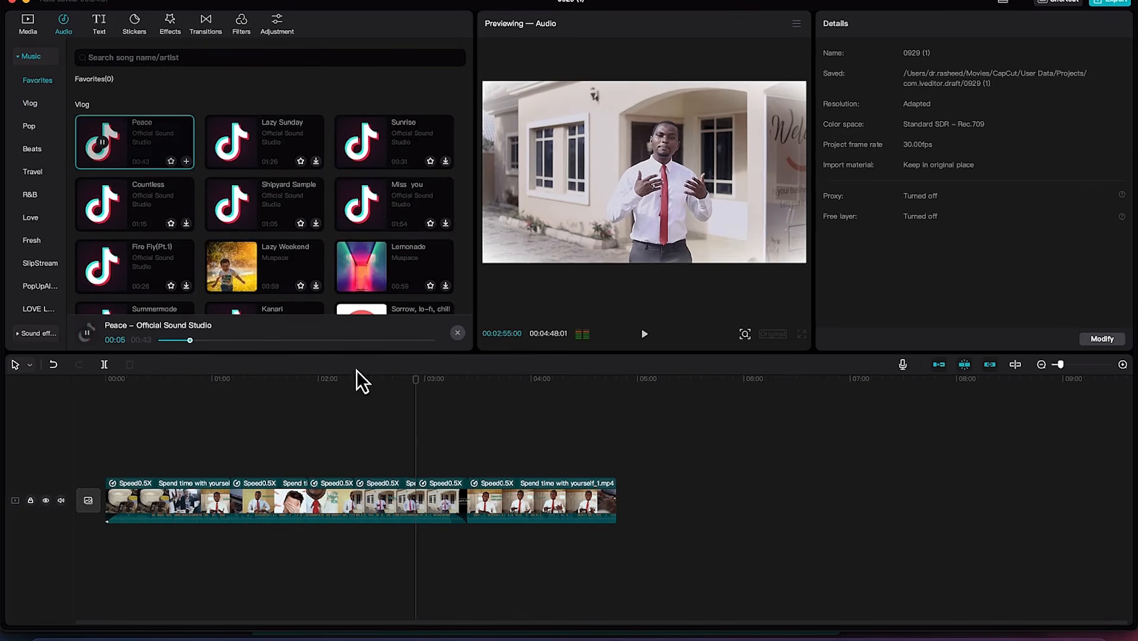
{"action": "left_click", "coordinate": [86, 335]}
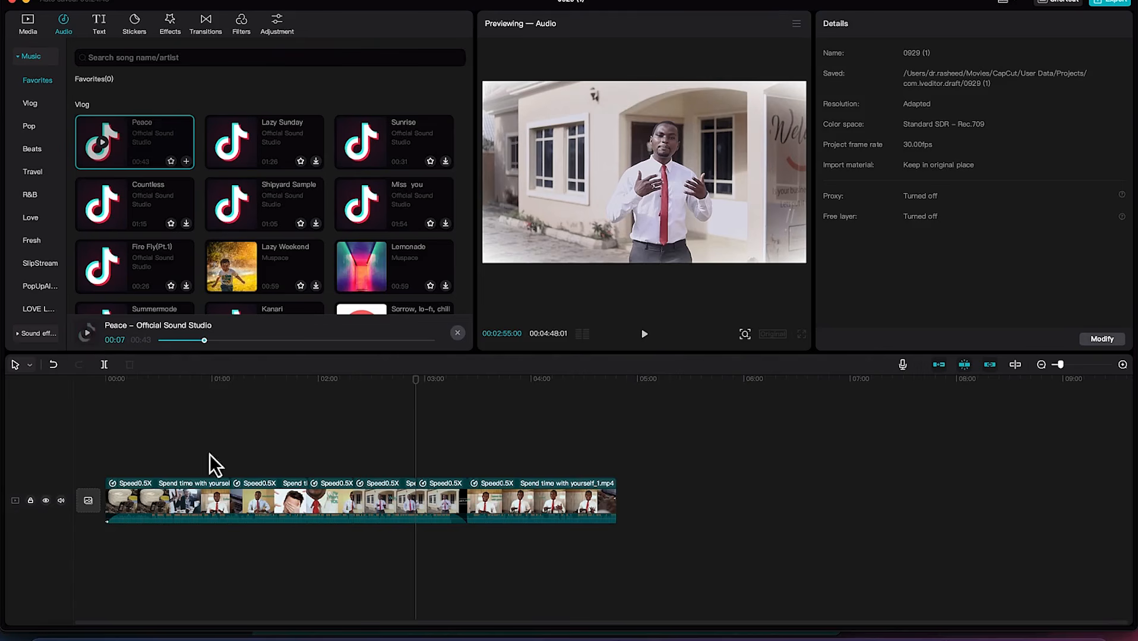
Add the Peace track to the timeline at 00:02:55:00 and raise its volume to 0.6 dB.
{"action": "left_click_drag", "start_coordinate": [132, 151], "coordinate": [200, 300]}
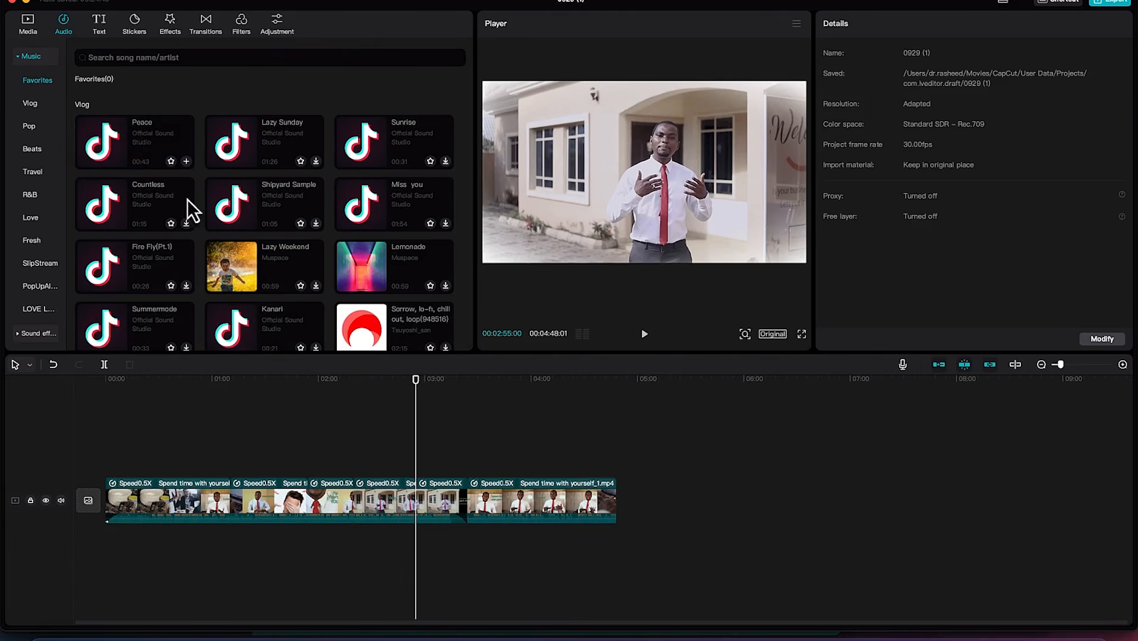
{"action": "left_click", "coordinate": [187, 161]}
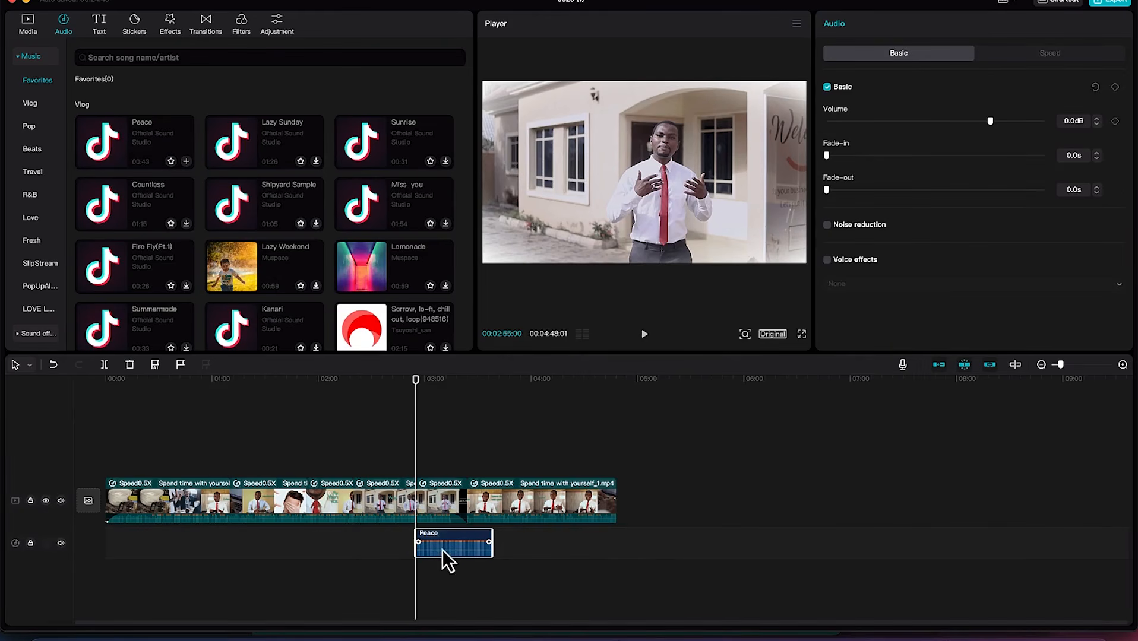
{"action": "mouse_move", "coordinate": [441, 551]}
{"action": "left_mouse_down"}
{"action": "mouse_move", "coordinate": [450, 557]}
{"action": "mouse_move", "coordinate": [450, 541]}
{"action": "left_mouse_up"}
Look through the default text and text templates, and download the first Trending text effect to preview it.
{"action": "left_click", "coordinate": [101, 27]}
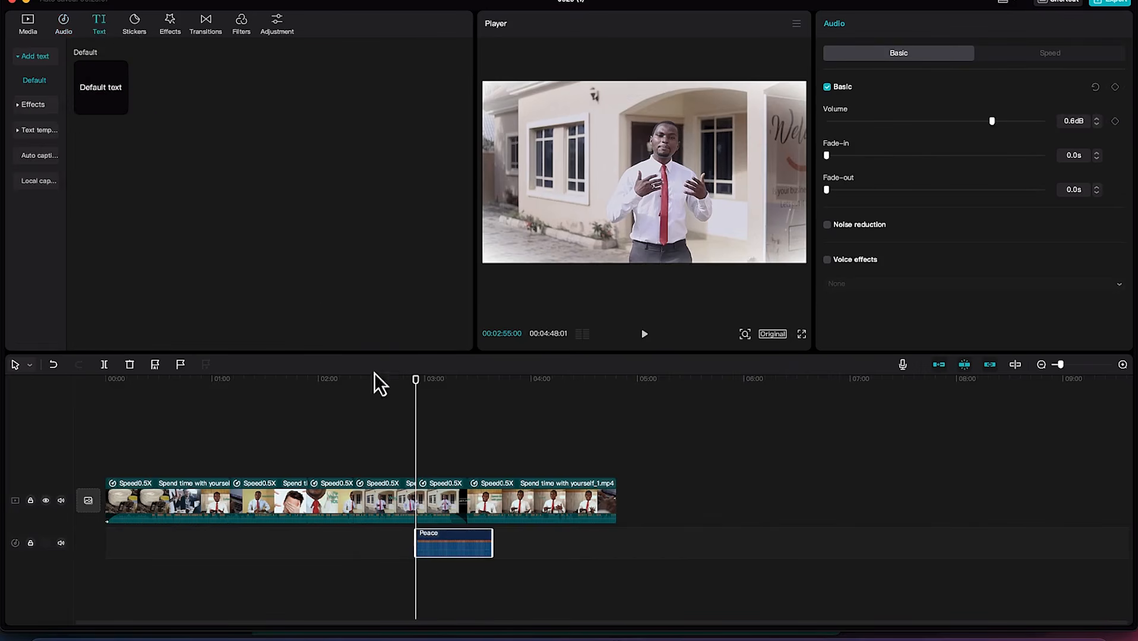
{"action": "mouse_move", "coordinate": [105, 70]}
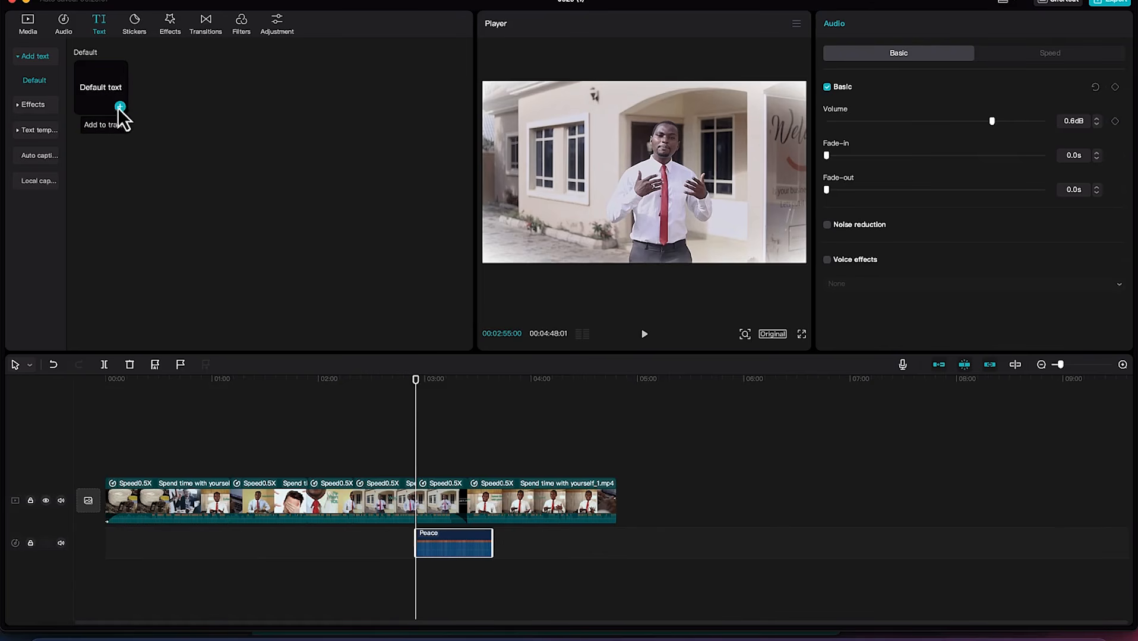
{"action": "left_click", "coordinate": [33, 57]}
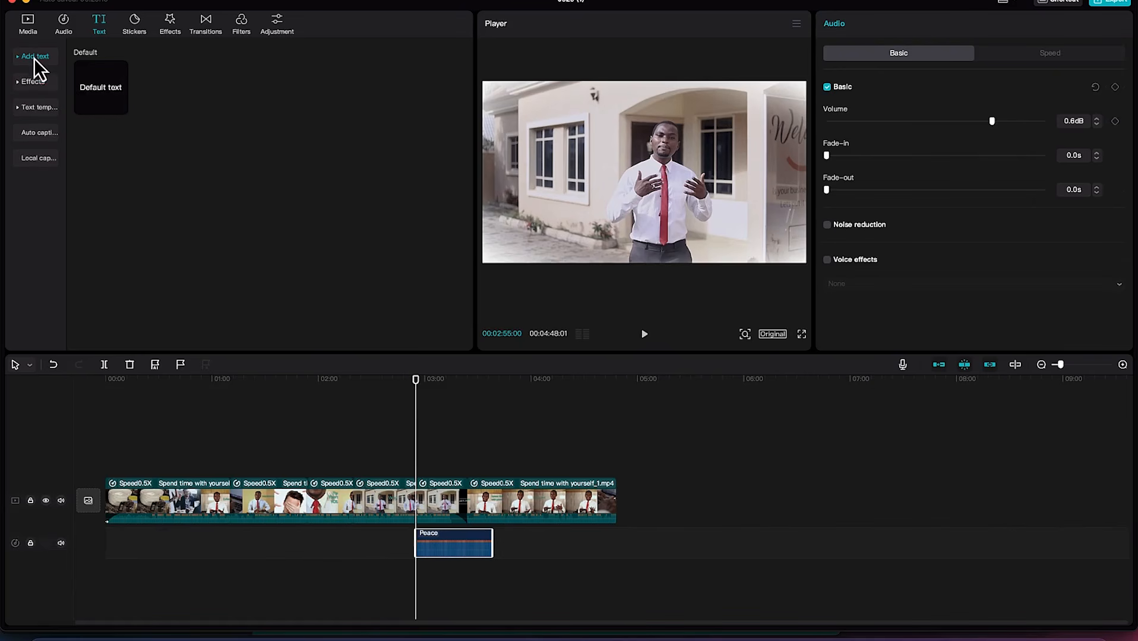
{"action": "left_click", "coordinate": [34, 62]}
{"action": "left_click", "coordinate": [41, 132]}
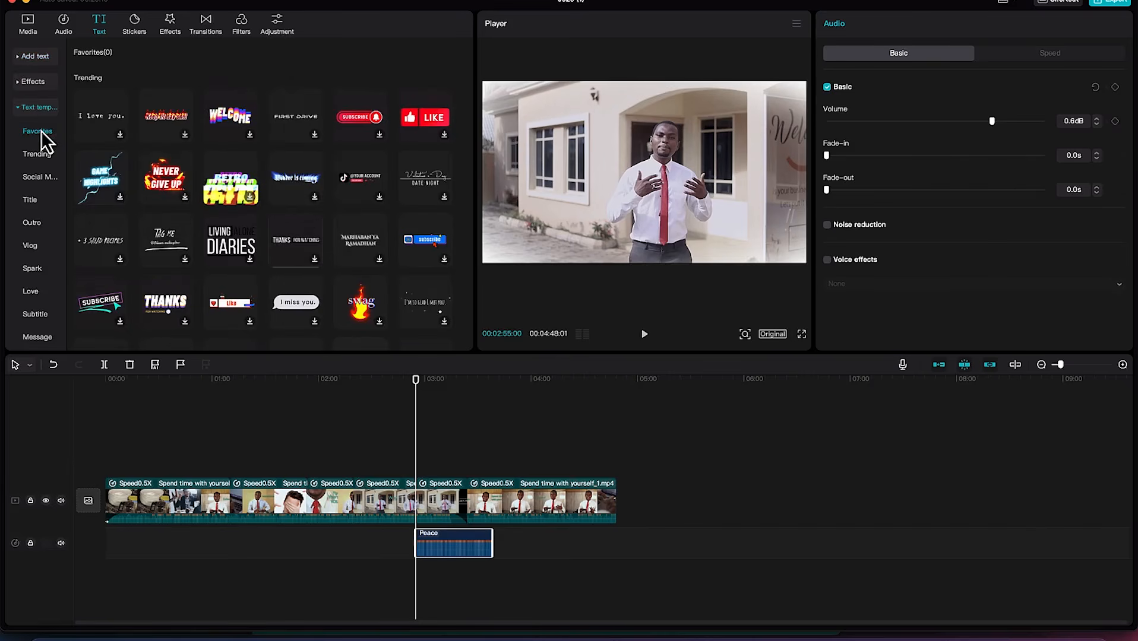
{"action": "left_click", "coordinate": [40, 108]}
{"action": "left_click", "coordinate": [33, 84]}
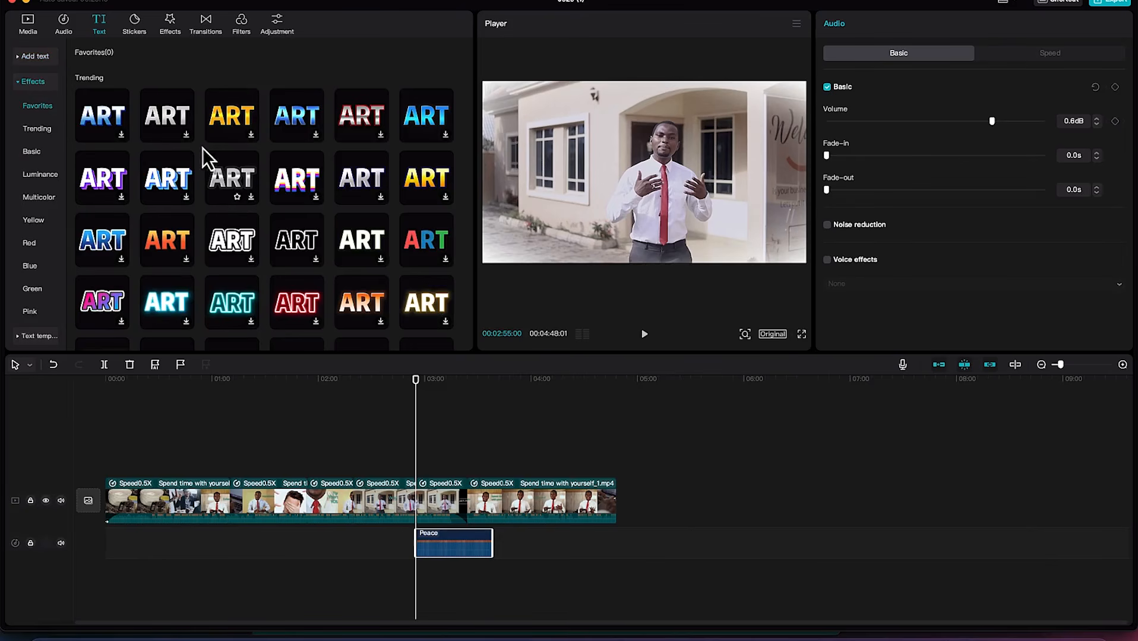
{"action": "left_click", "coordinate": [122, 136]}
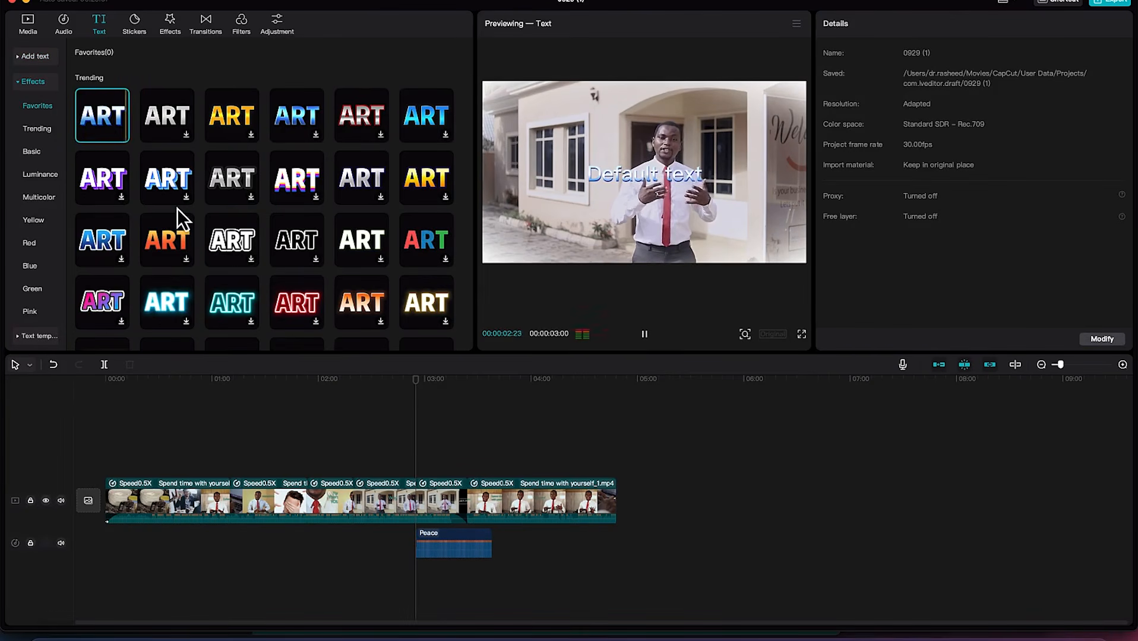
Place the first Trending text effect above the video at about 20 seconds and play that part of the timeline.
{"action": "mouse_move", "coordinate": [121, 145]}
{"action": "left_click", "coordinate": [110, 119]}
{"action": "left_click", "coordinate": [112, 121]}
{"action": "left_click_drag", "start_coordinate": [112, 122], "coordinate": [145, 465]}
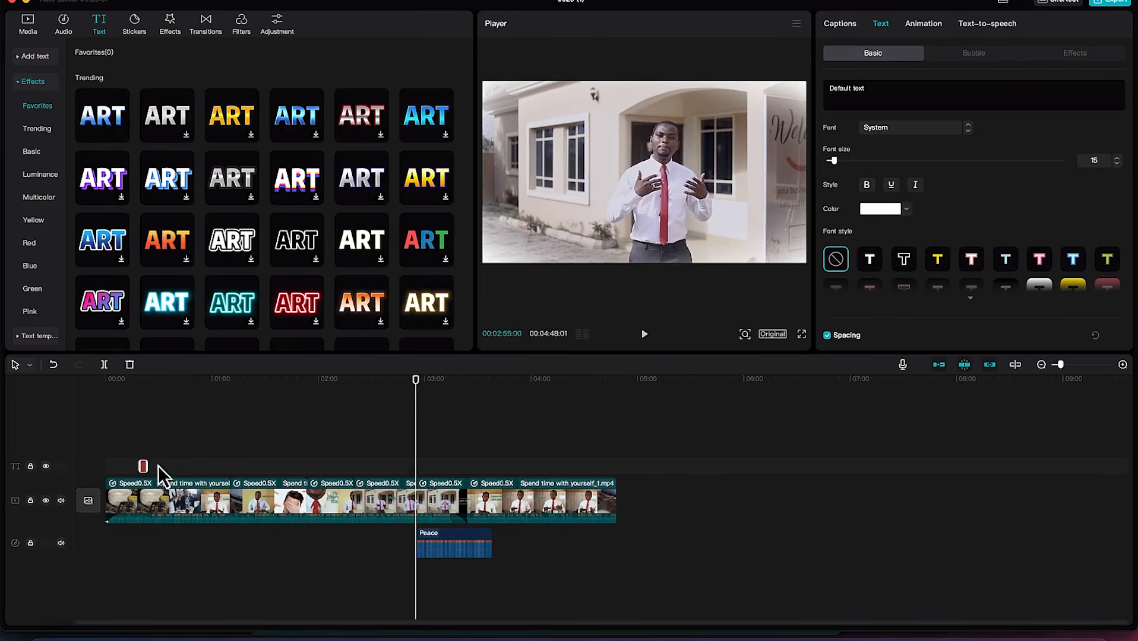
{"action": "left_click_drag", "start_coordinate": [417, 379], "coordinate": [137, 372]}
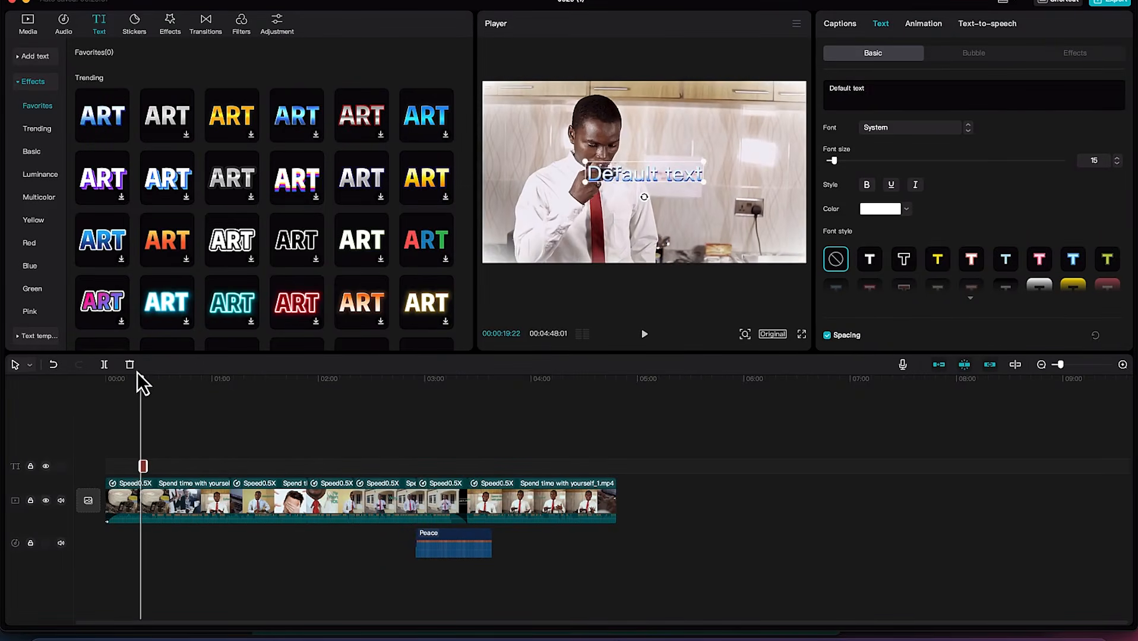
{"action": "key", "text": "space"}
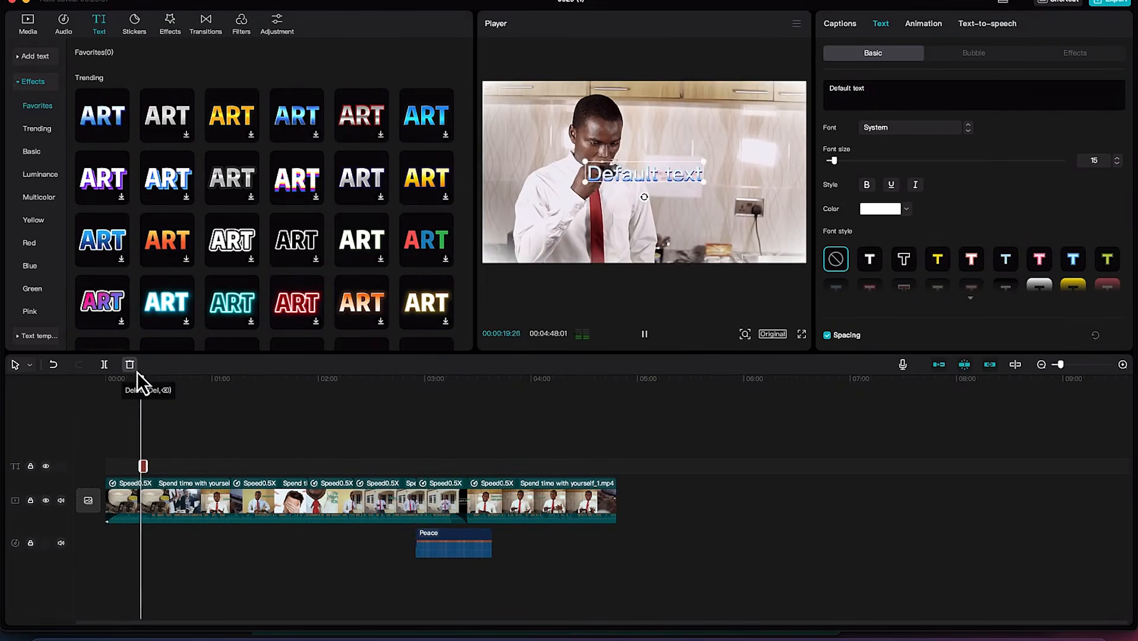
{"action": "key", "text": "space"}
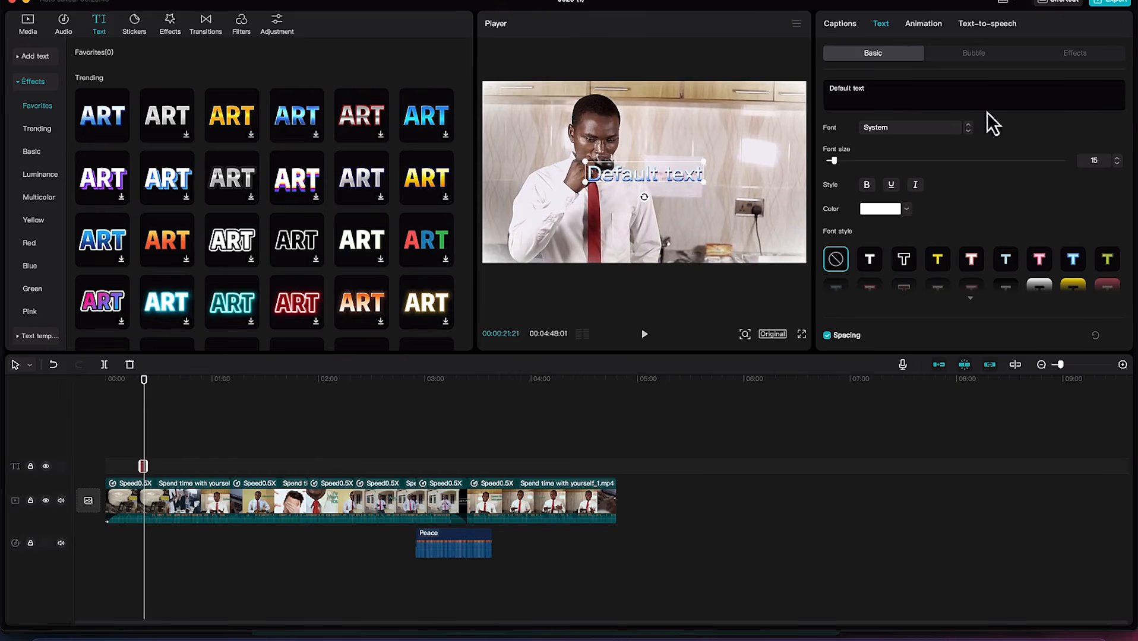
Replace the default text with "Welcome to EPIC mentorship" and set its font to ChunkFive.
{"action": "left_click_drag", "start_coordinate": [884, 94], "coordinate": [724, 93]}
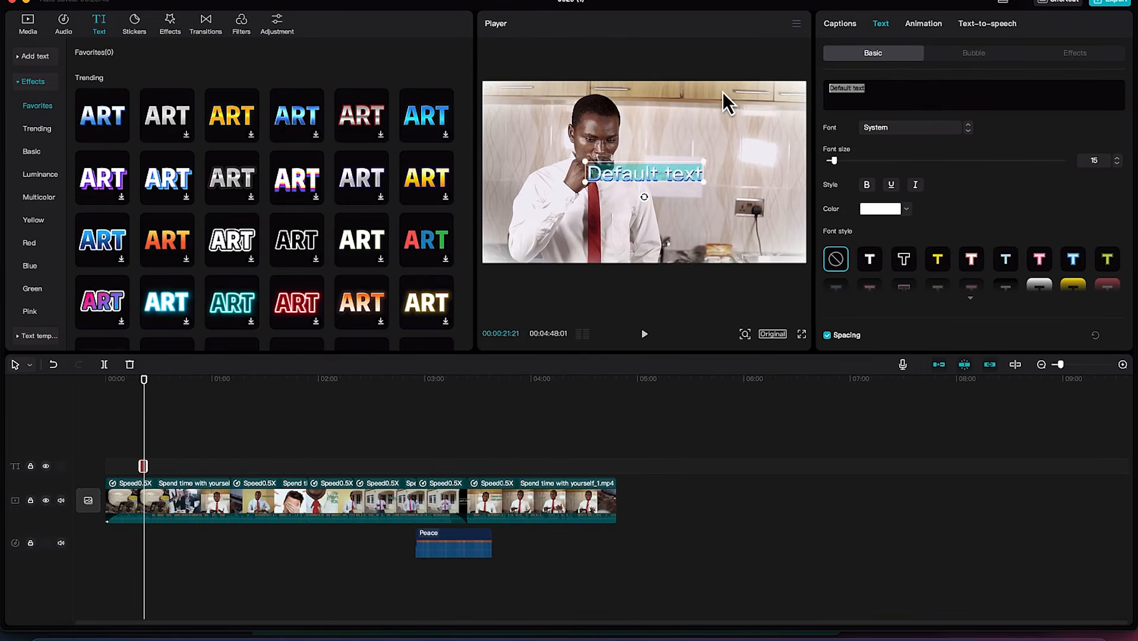
{"action": "type", "text": "Welcome to "}
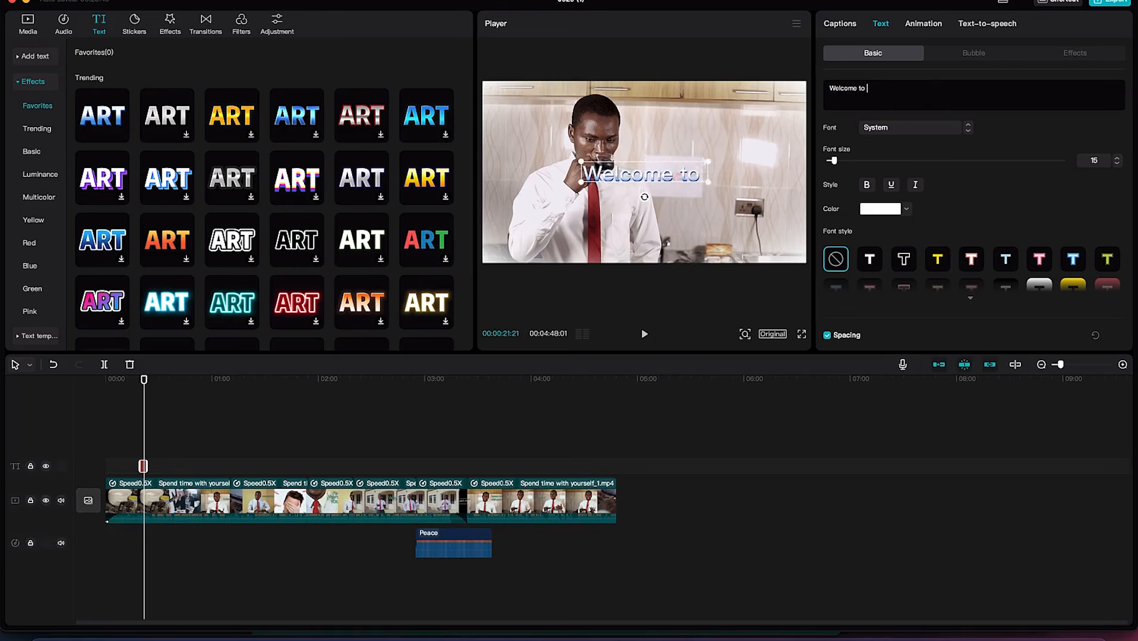
{"action": "type", "text": "EPIC mentorship"}
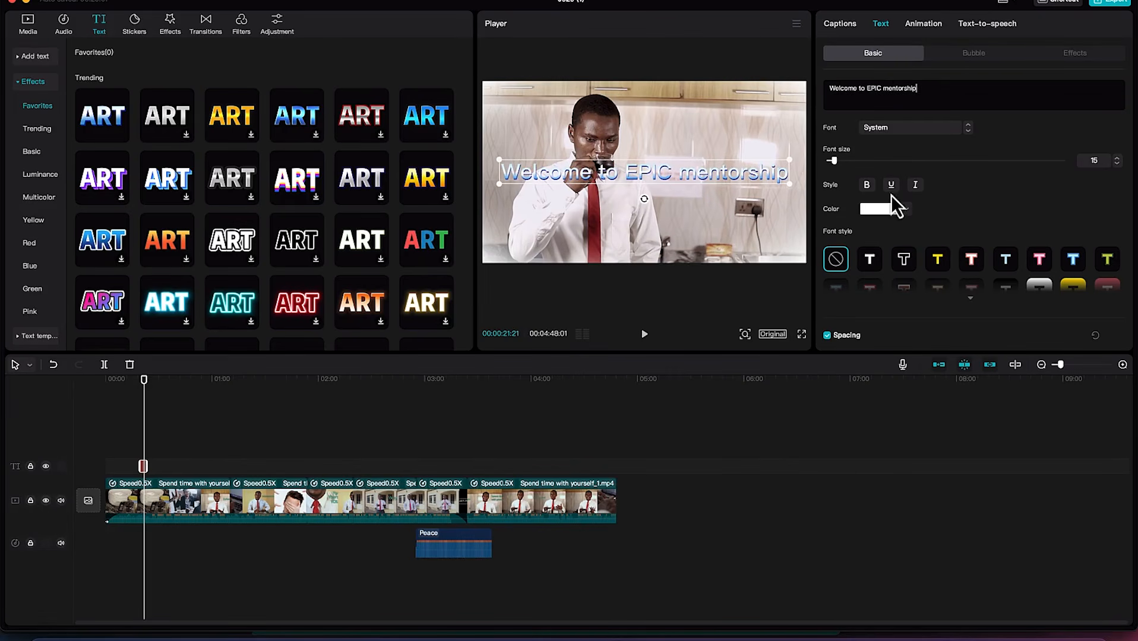
{"action": "left_click", "coordinate": [917, 131]}
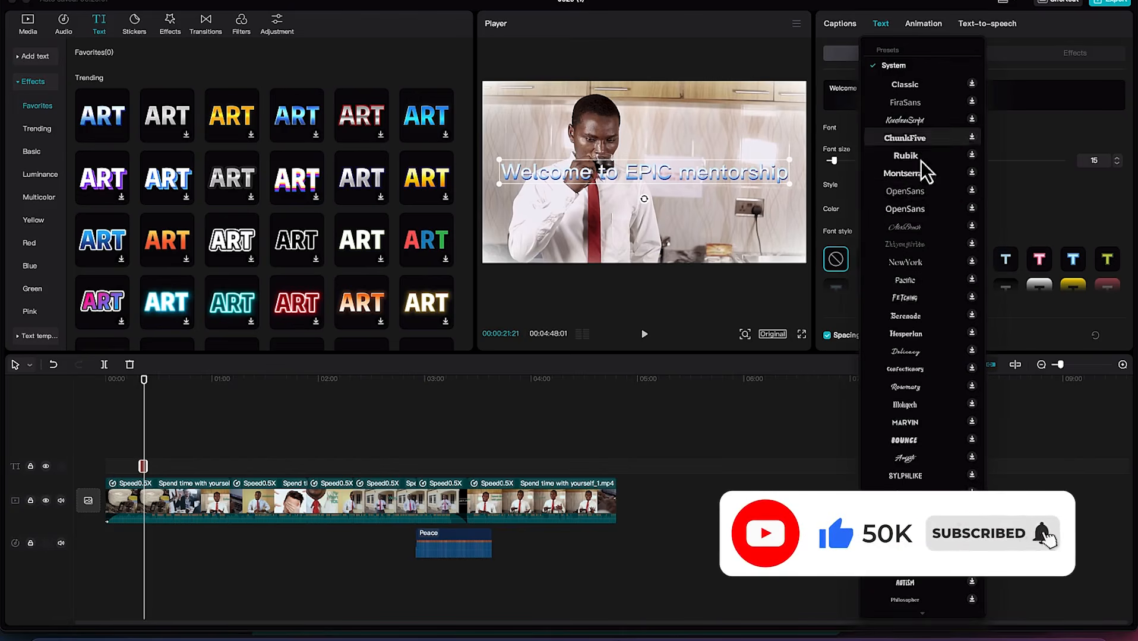
{"action": "left_click", "coordinate": [907, 139]}
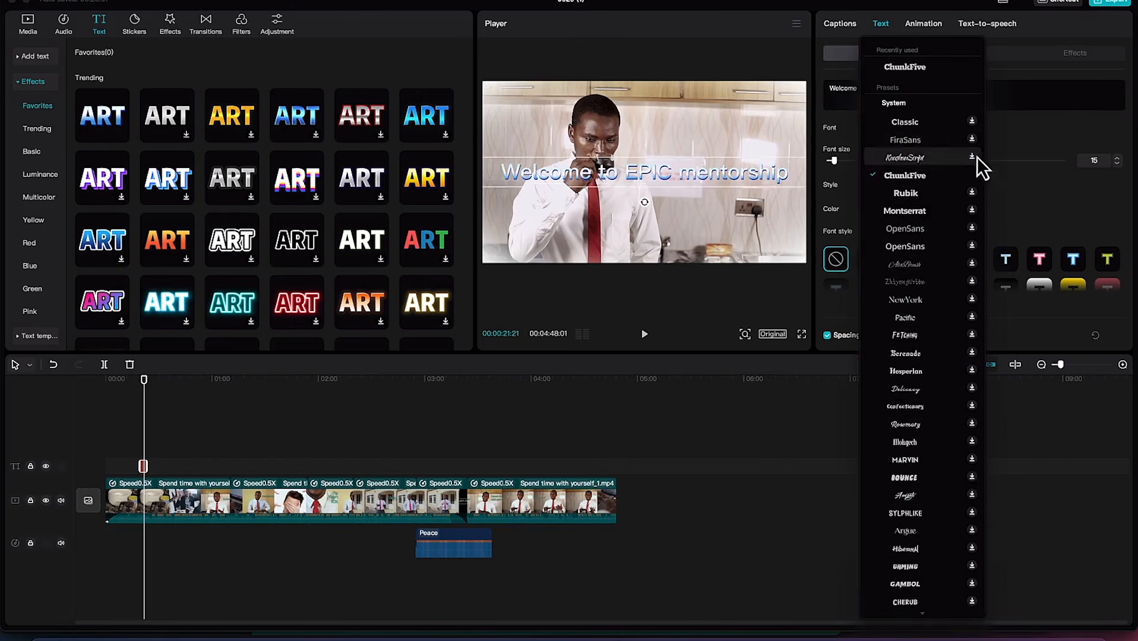
Reduce the title's font size to 11 and change its text color to bright blue.
{"action": "left_click", "coordinate": [1002, 149]}
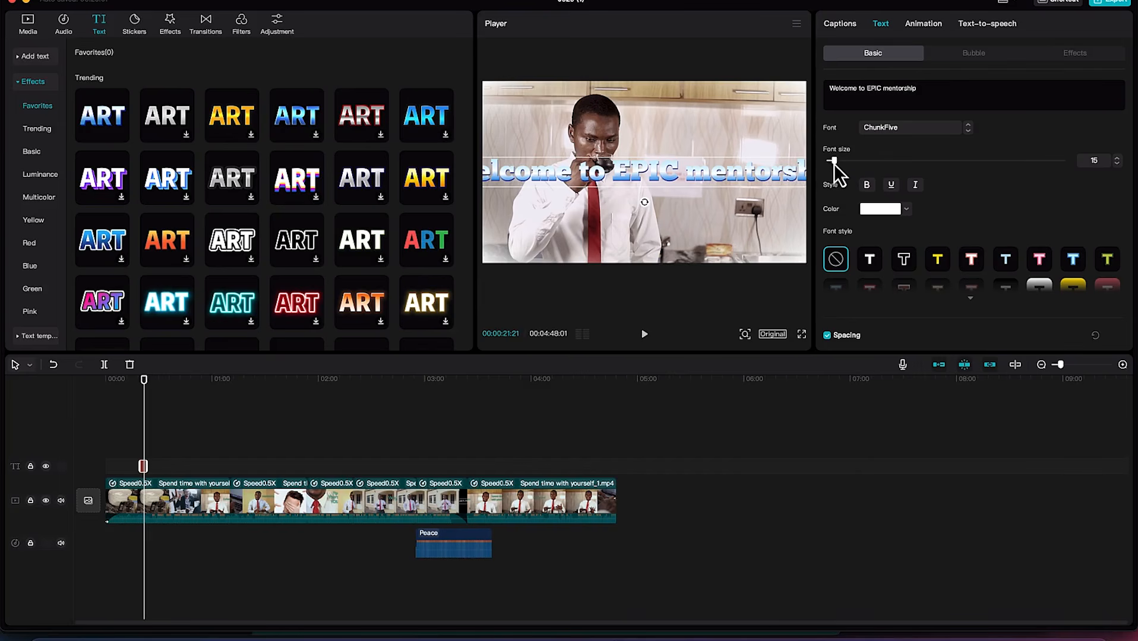
{"action": "left_click_drag", "start_coordinate": [833, 162], "coordinate": [830, 161]}
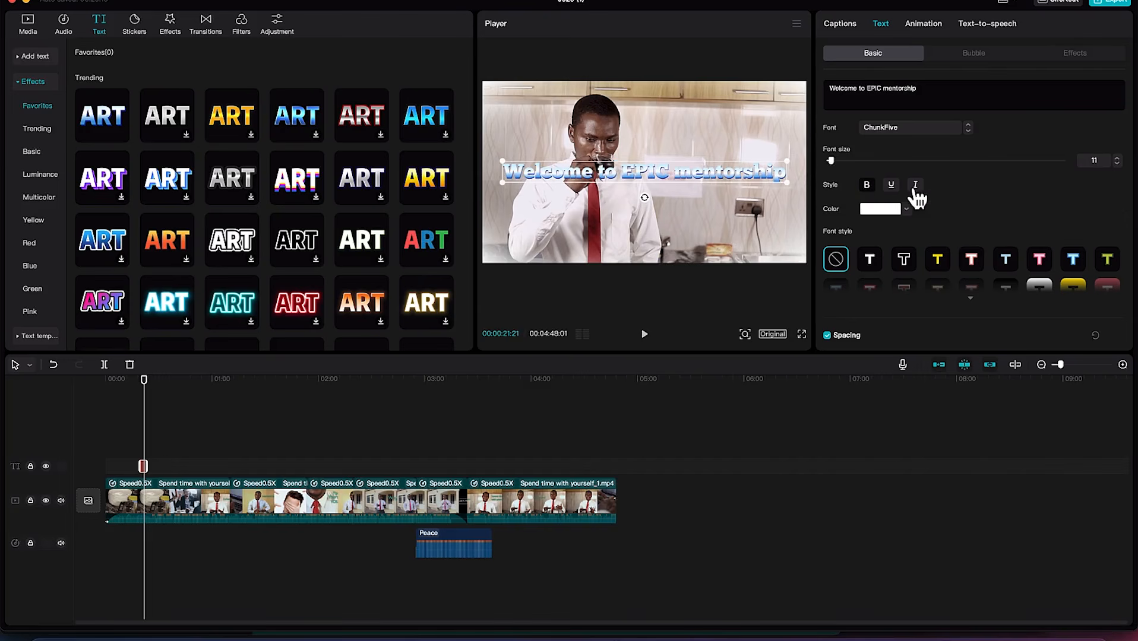
{"action": "left_click", "coordinate": [907, 209]}
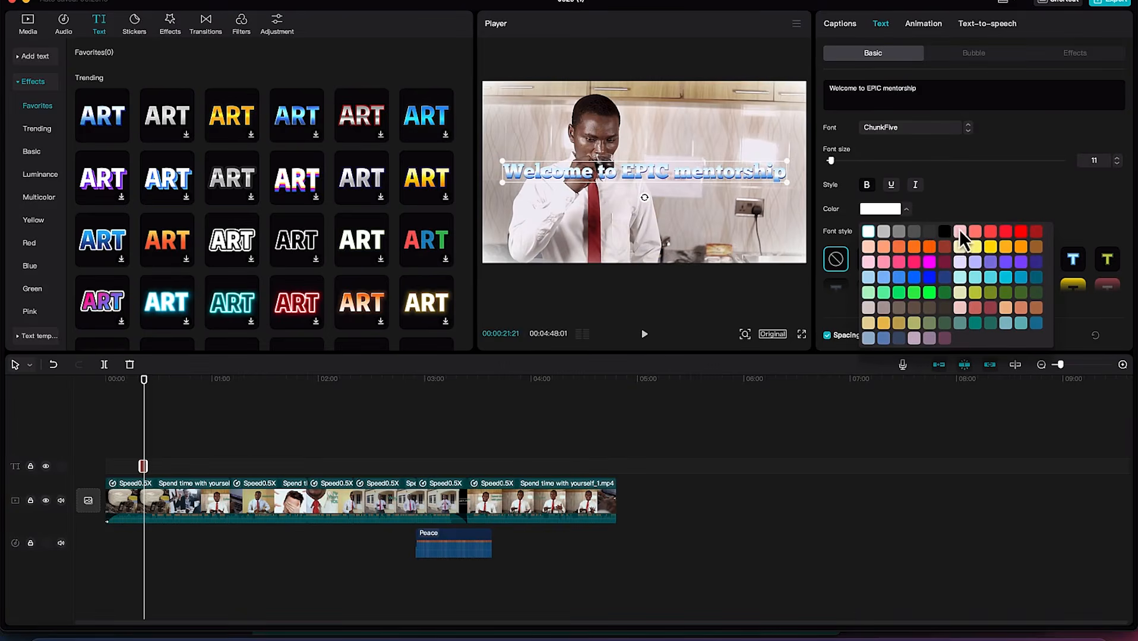
{"action": "left_click", "coordinate": [991, 325]}
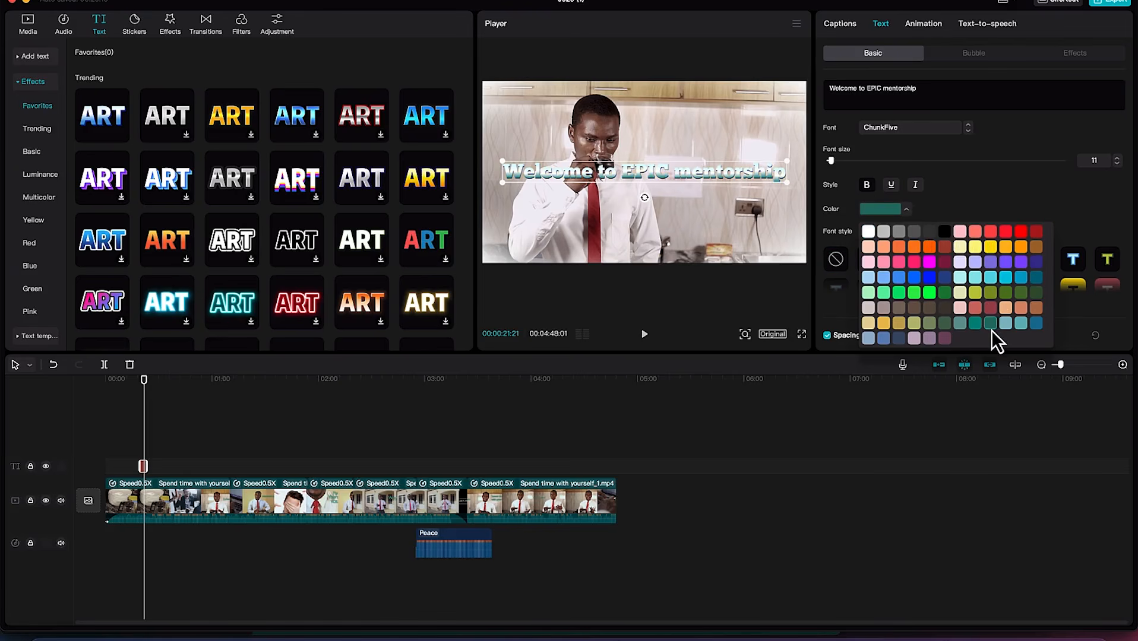
{"action": "left_click", "coordinate": [929, 277]}
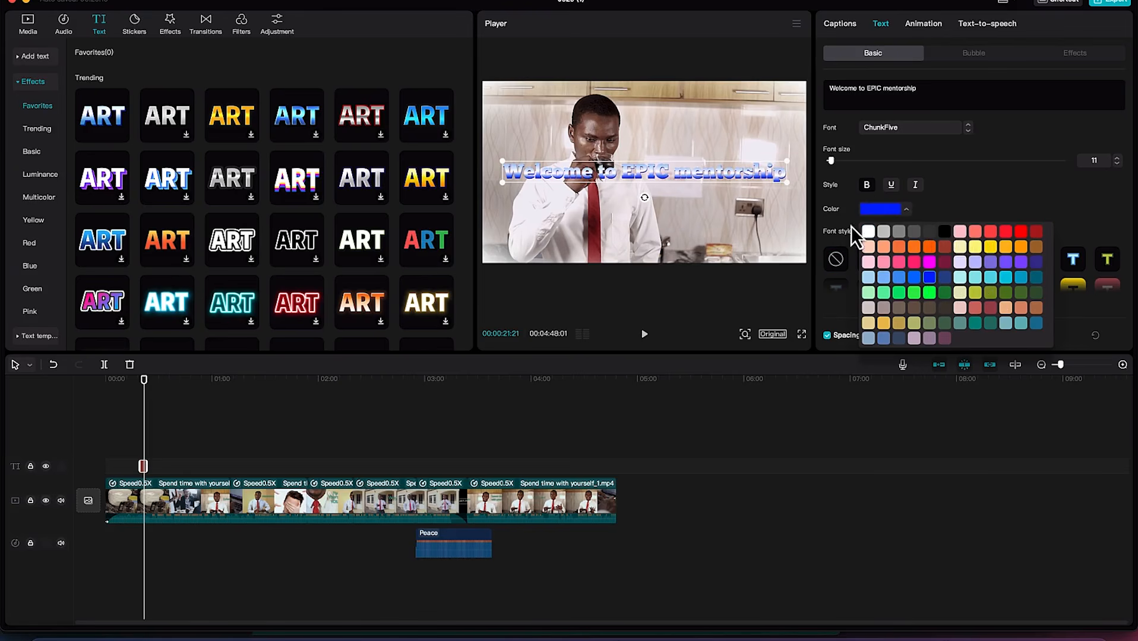
{"action": "left_click", "coordinate": [962, 213]}
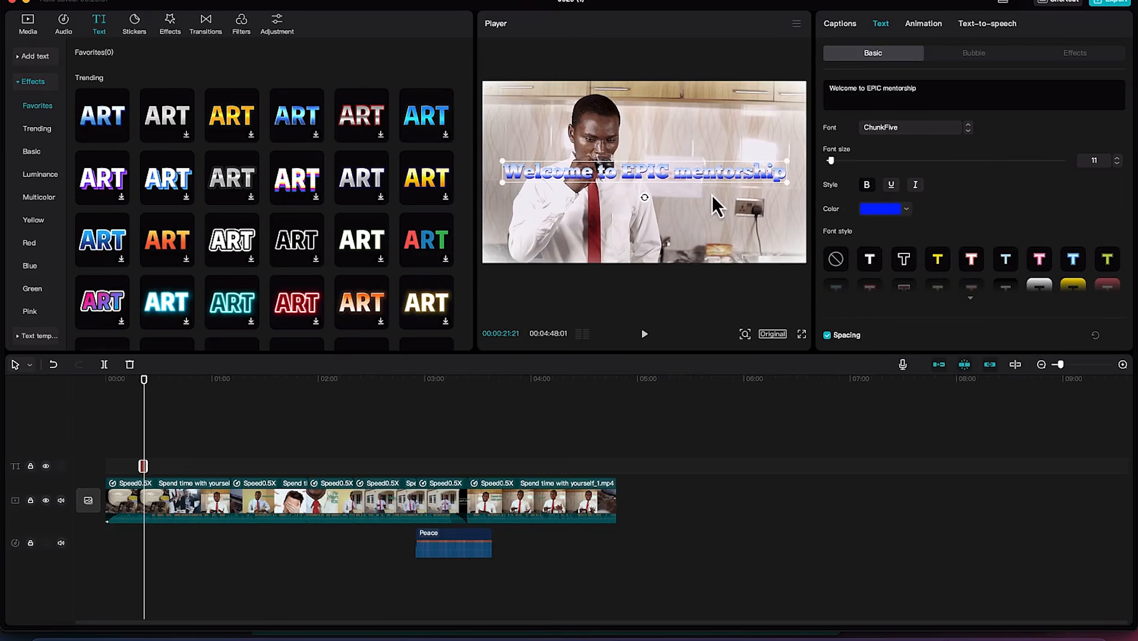
Enable a black stroke on the title text and set its thickness to 34.
{"action": "scroll", "coordinate": [902, 246], "scroll_direction": "down", "scroll_amount": 5}
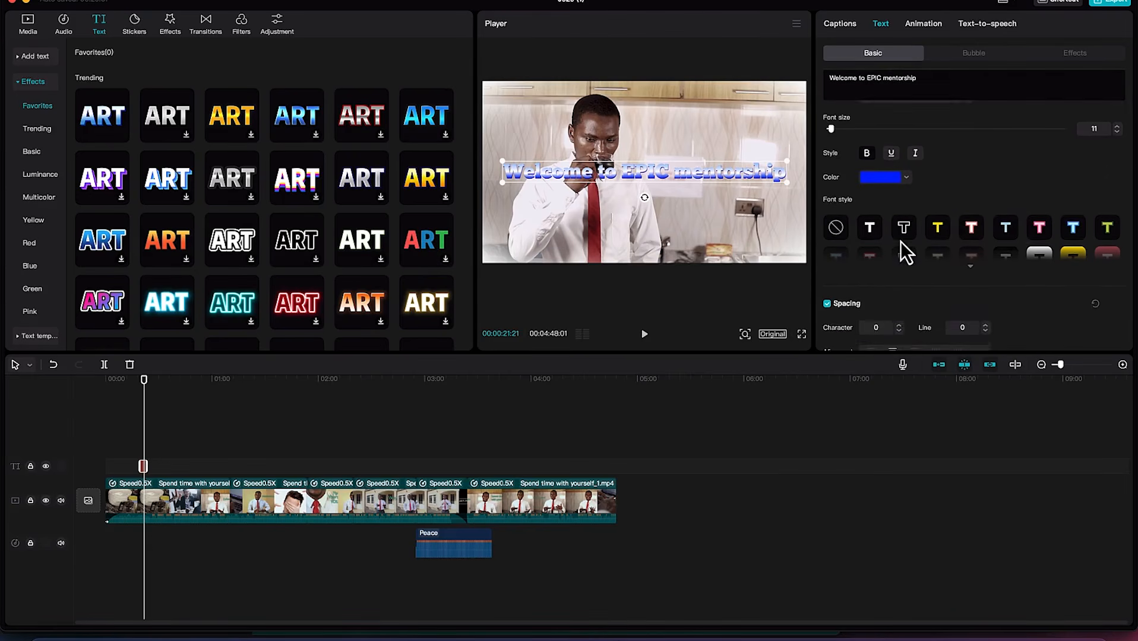
{"action": "scroll", "coordinate": [909, 181], "scroll_direction": "up", "scroll_amount": 2}
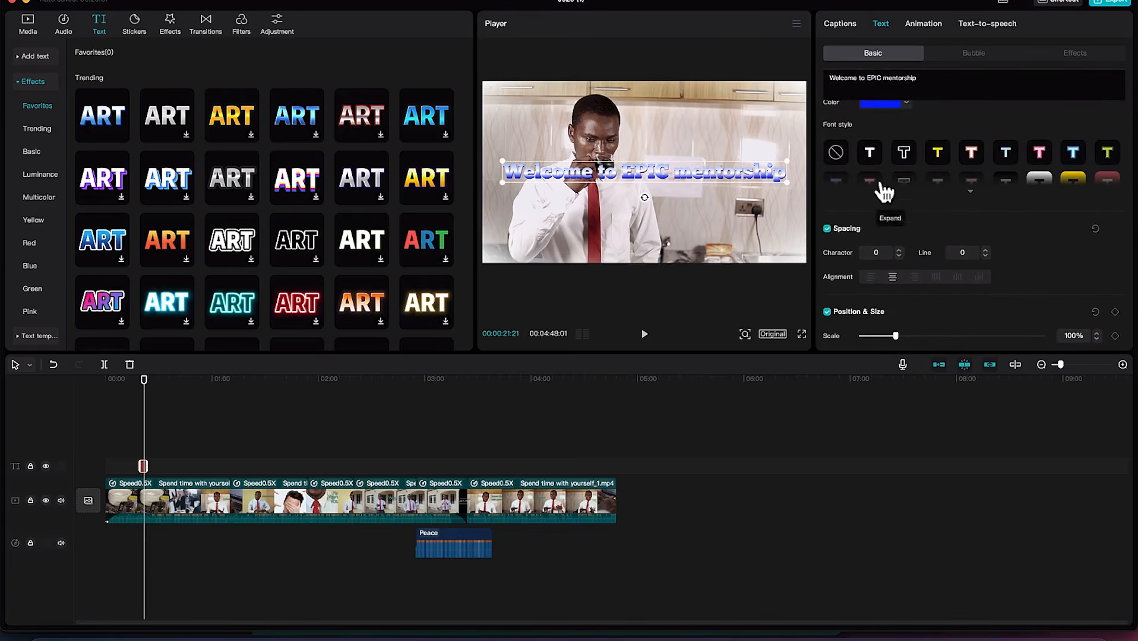
{"action": "scroll", "coordinate": [887, 238], "scroll_direction": "down", "scroll_amount": 3}
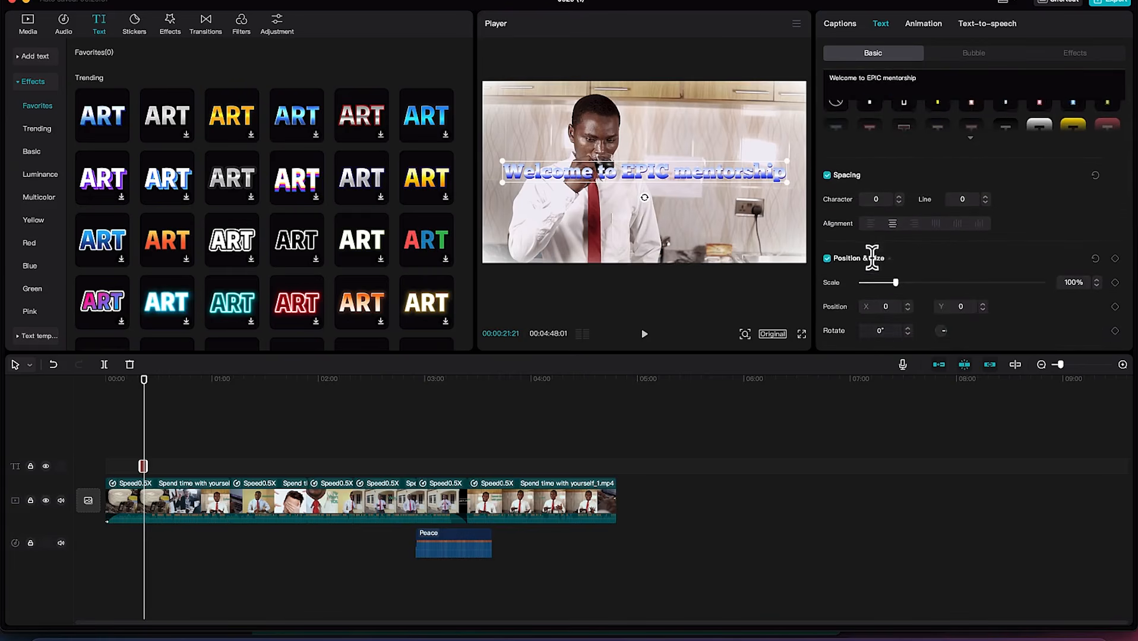
{"action": "scroll", "coordinate": [891, 271], "scroll_direction": "down", "scroll_amount": 2}
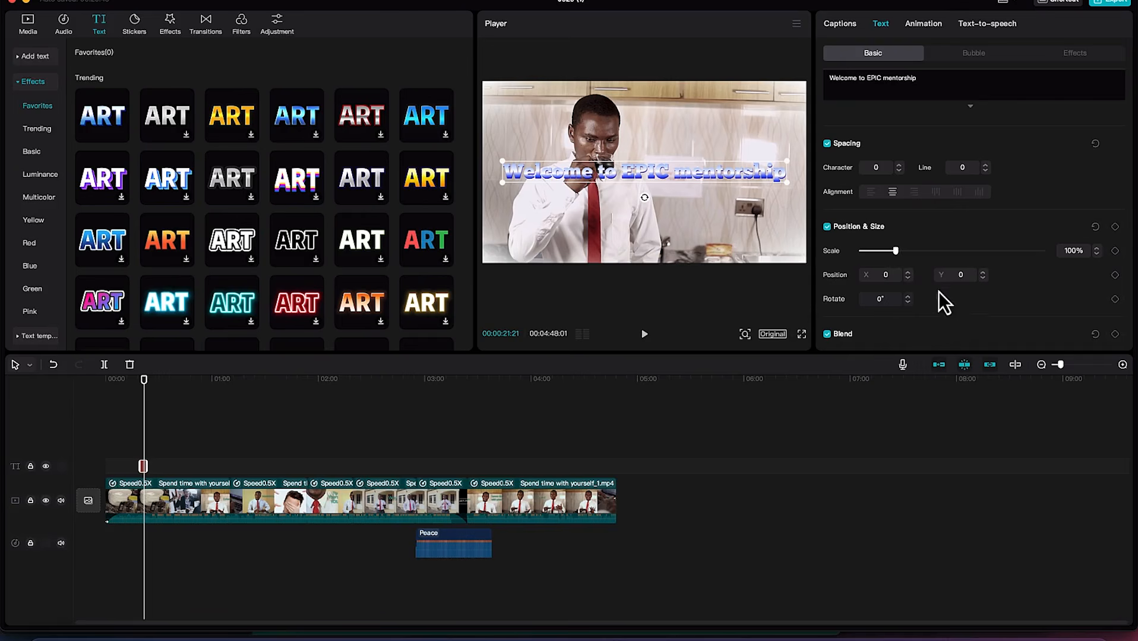
{"action": "scroll", "coordinate": [893, 333], "scroll_direction": "down", "scroll_amount": 5}
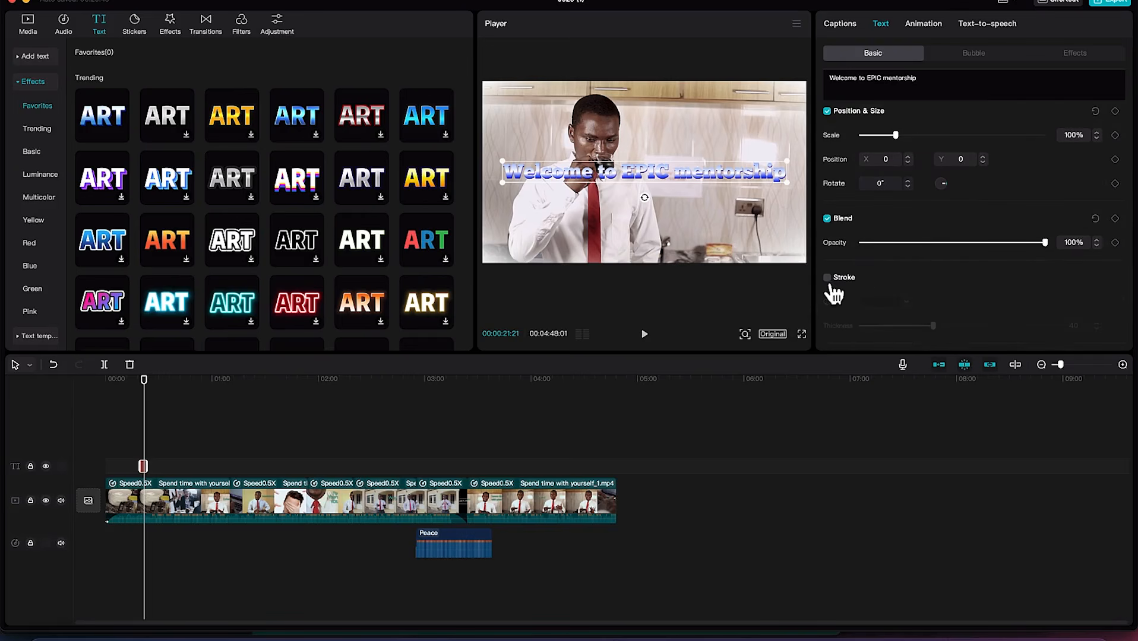
{"action": "left_click", "coordinate": [828, 282]}
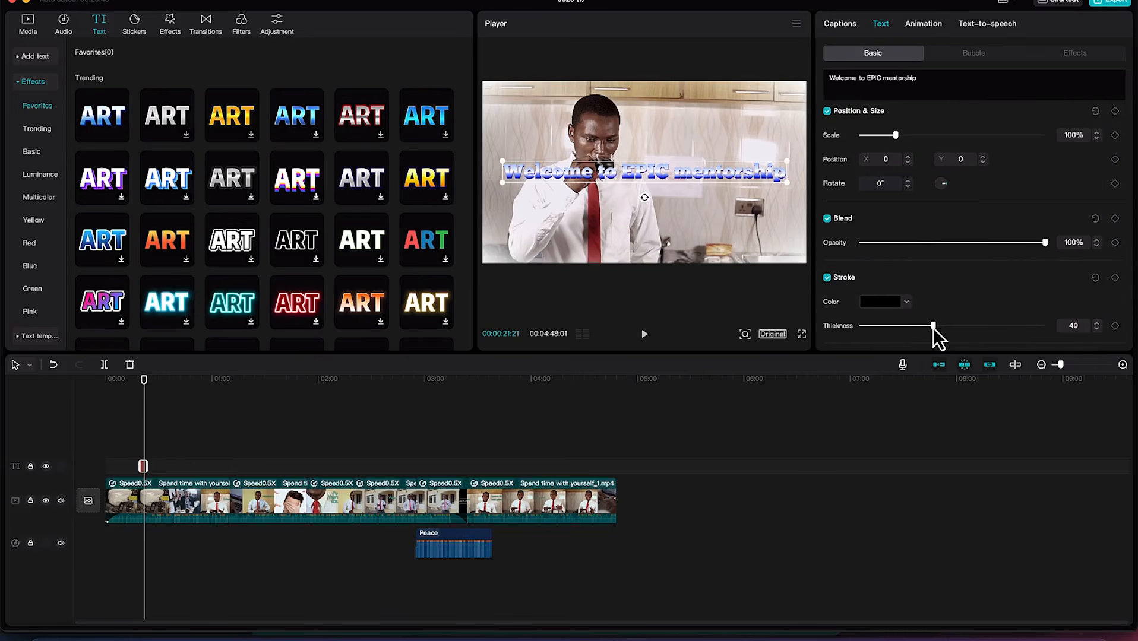
{"action": "mouse_move", "coordinate": [933, 328]}
{"action": "left_mouse_down"}
{"action": "mouse_move", "coordinate": [862, 341]}
{"action": "mouse_move", "coordinate": [921, 327]}
{"action": "left_mouse_up"}
Add the Trending laughing-with-tears emoji sticker above the video at about 2 minutes and extend it to about 2:20.
{"action": "left_click", "coordinate": [136, 24]}
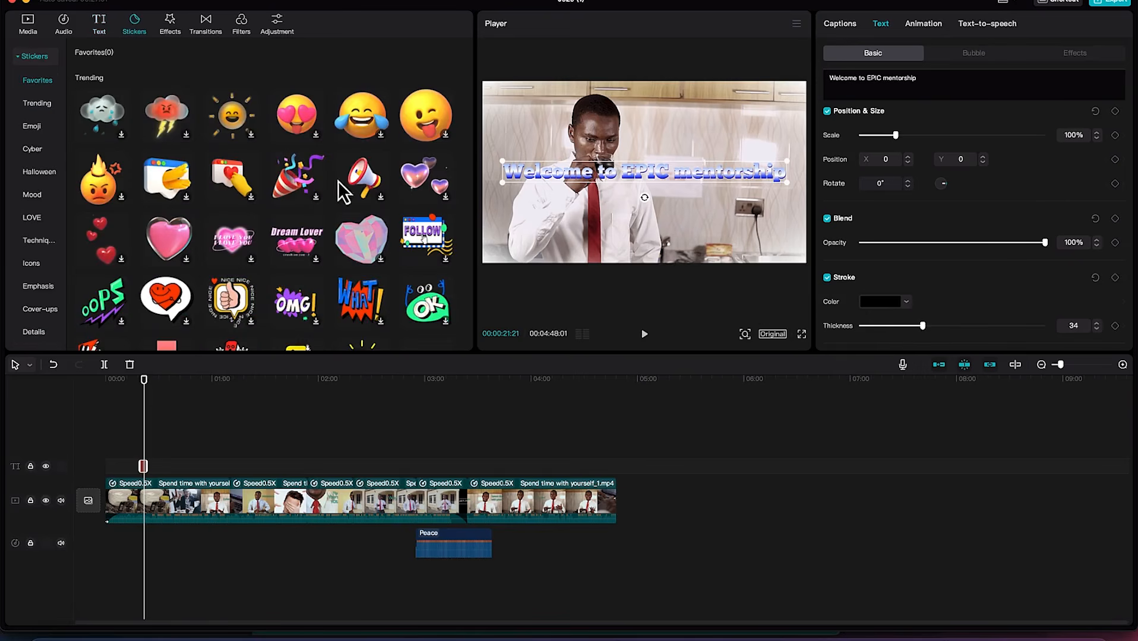
{"action": "left_click", "coordinate": [356, 127]}
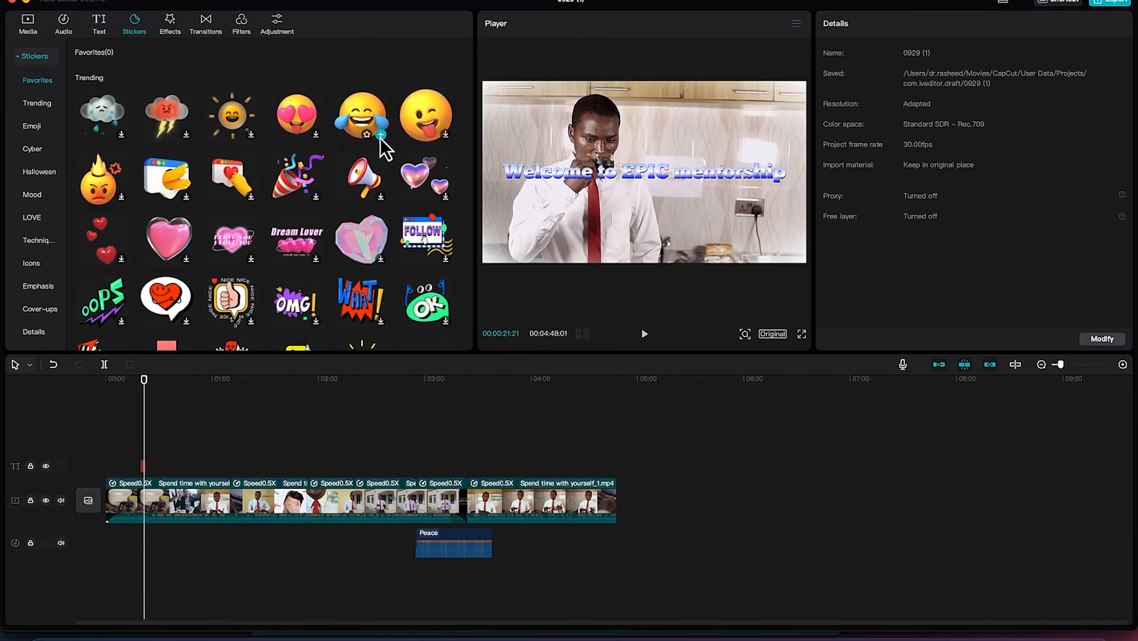
{"action": "left_click_drag", "start_coordinate": [369, 128], "coordinate": [317, 448]}
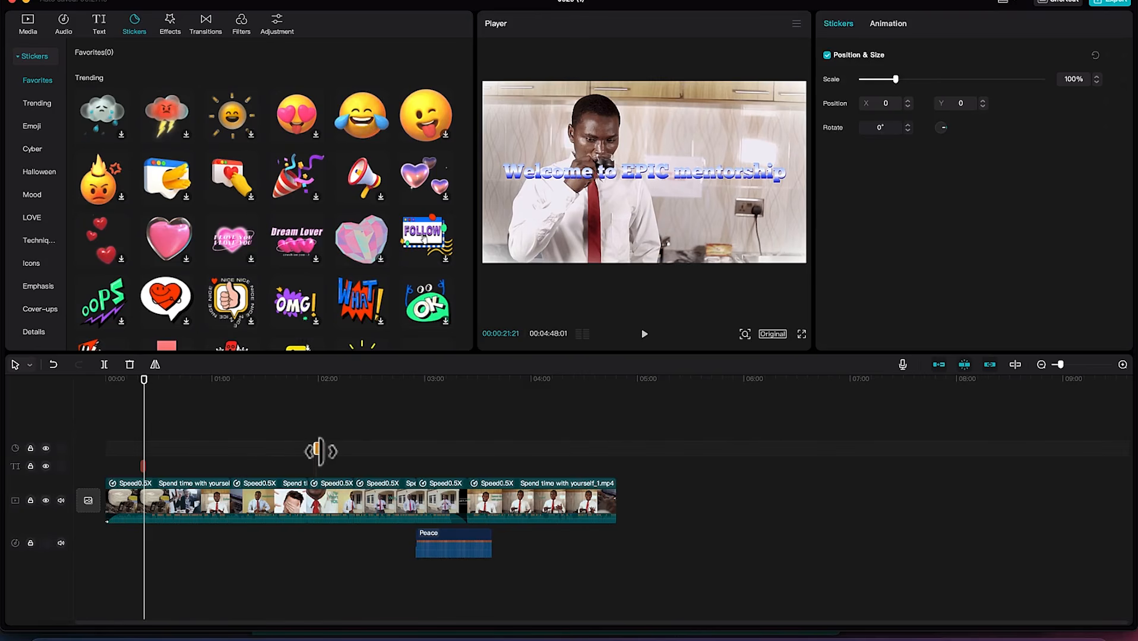
{"action": "left_click_drag", "start_coordinate": [321, 450], "coordinate": [356, 452]}
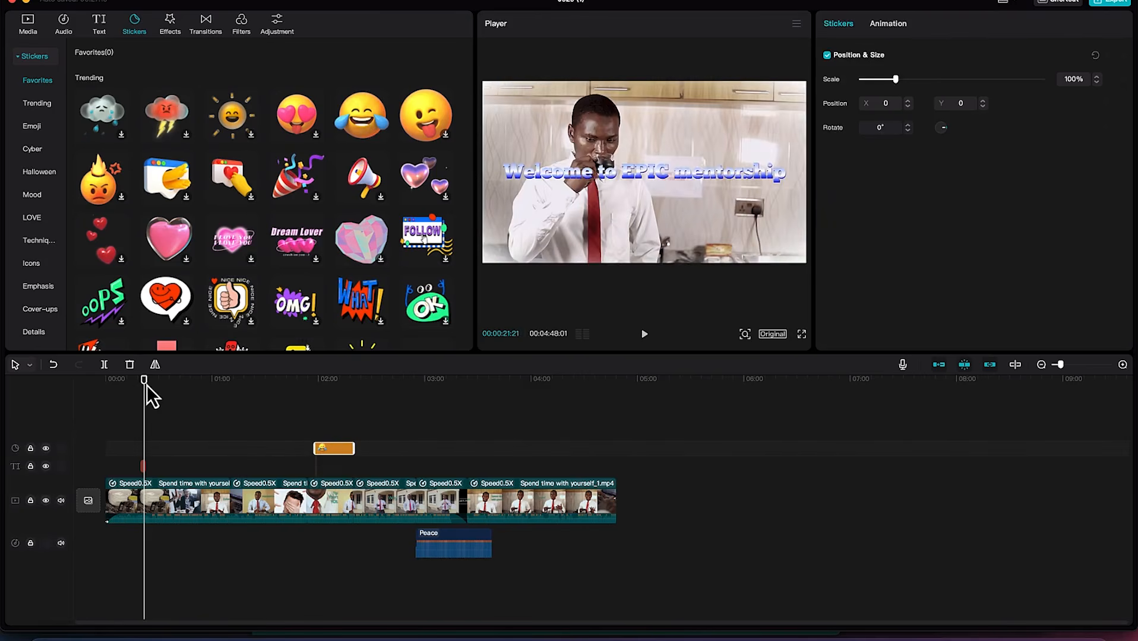
Scale the emoji sticker to 73% and move it beside the speaker's head in the upper-left area of the video frame.
{"action": "left_click", "coordinate": [338, 388]}
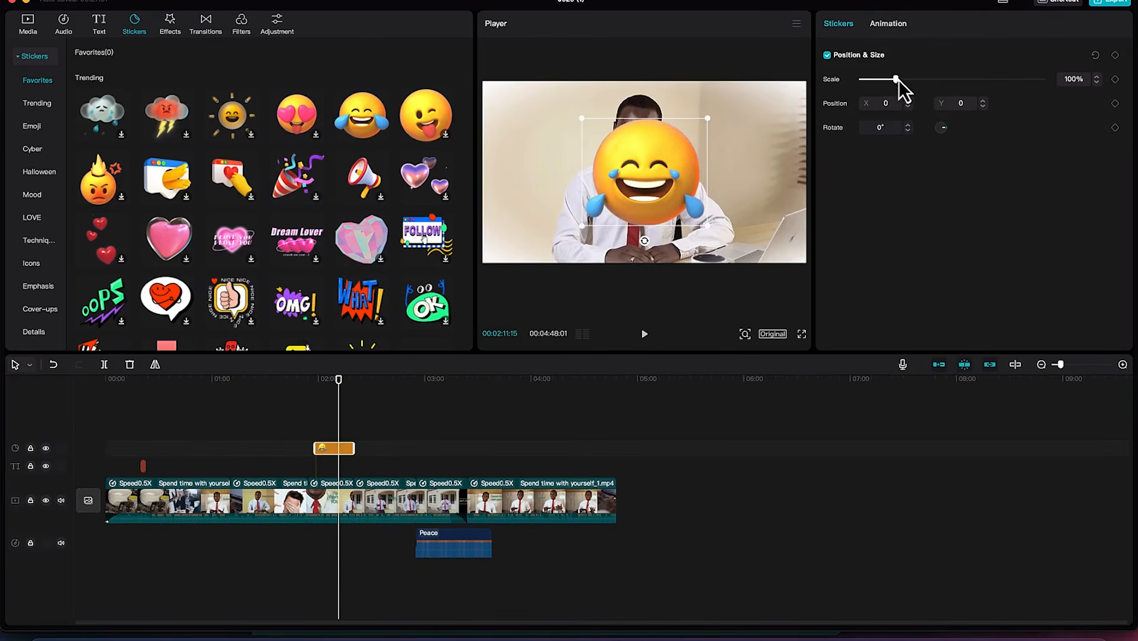
{"action": "left_click_drag", "start_coordinate": [897, 80], "coordinate": [885, 81]}
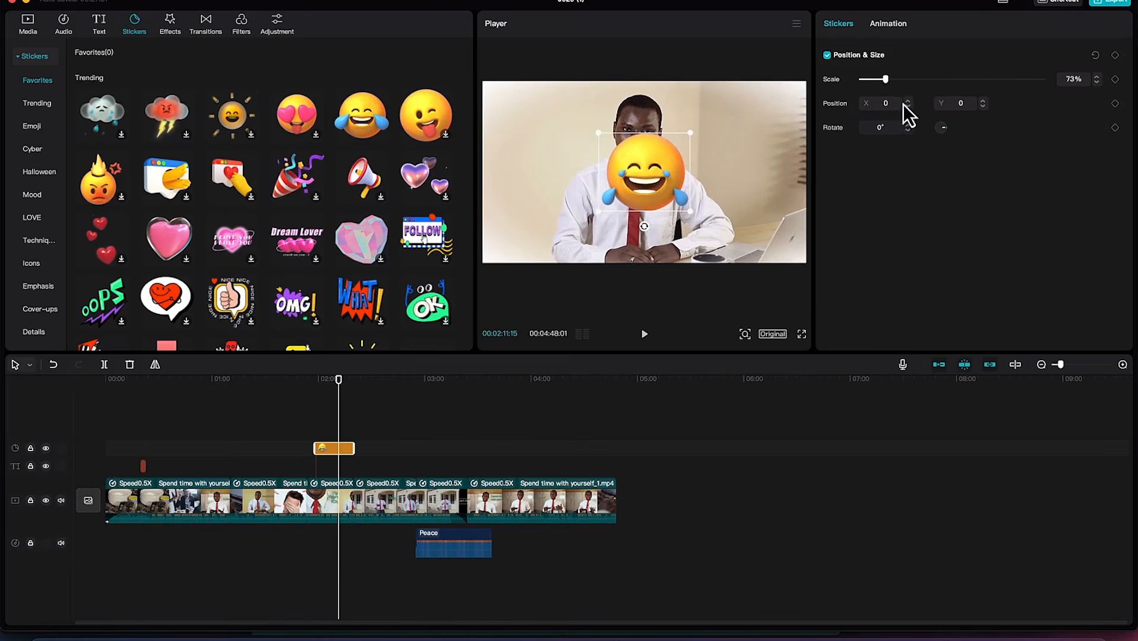
{"action": "left_click_drag", "start_coordinate": [654, 181], "coordinate": [551, 144]}
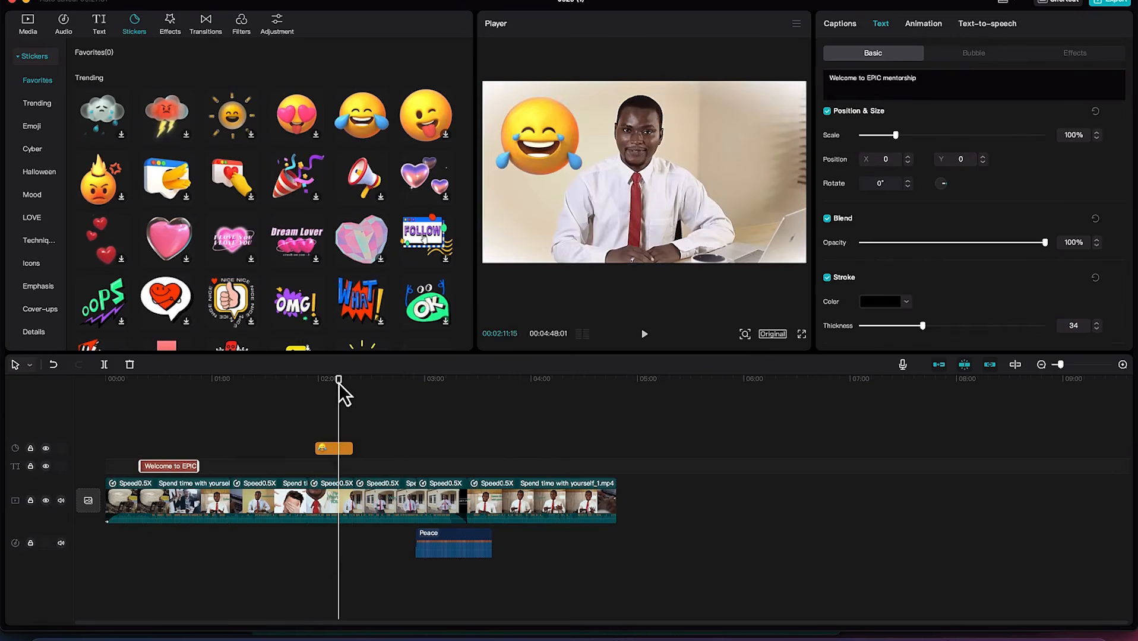
Scrub through the timeline between the sticker and the title to check how both appear over the video.
{"action": "left_click_drag", "start_coordinate": [341, 394], "coordinate": [325, 392]}
{"action": "left_click_drag", "start_coordinate": [246, 392], "coordinate": [189, 393]}
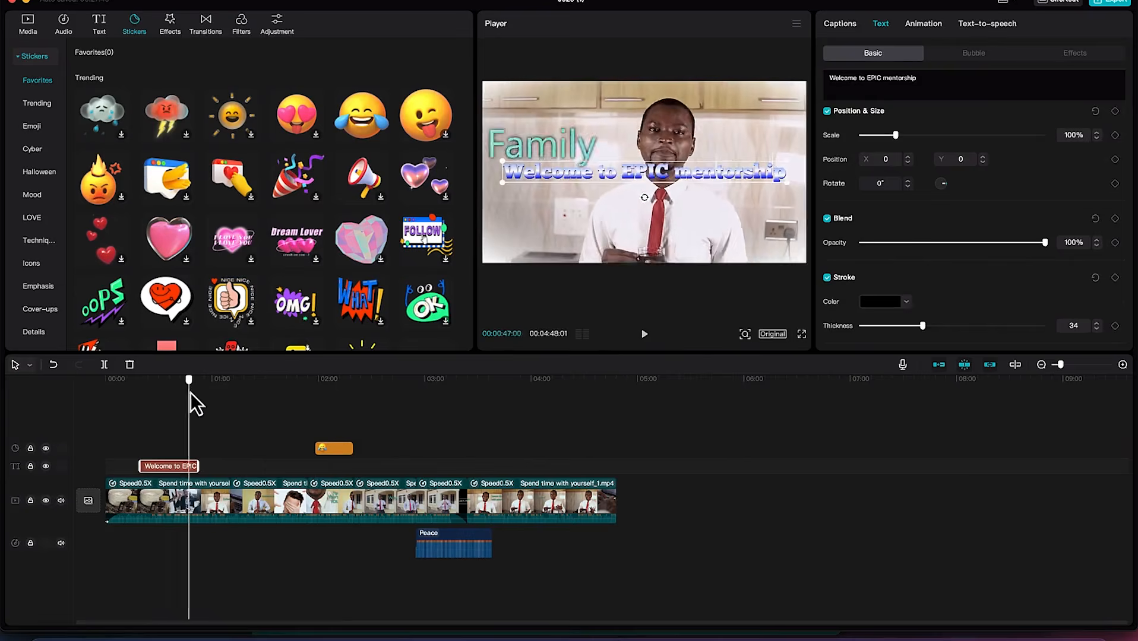
{"action": "left_click_drag", "start_coordinate": [228, 382], "coordinate": [368, 402]}
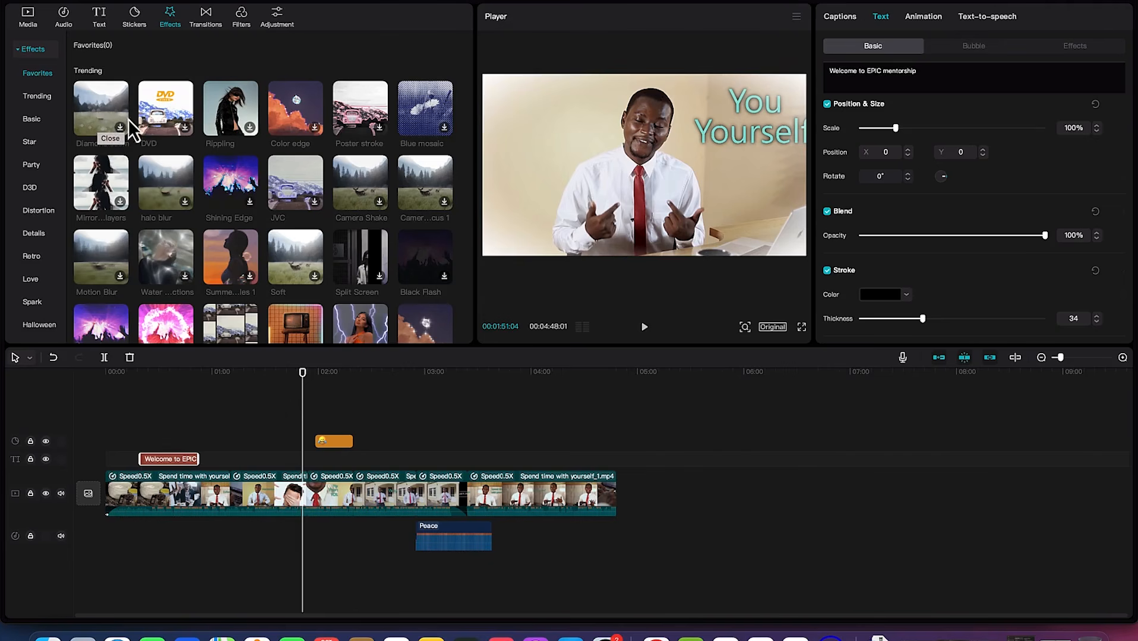
Download and preview the Diamond zoom effect and the Lightning effect from the Trending video effects.
{"action": "left_click", "coordinate": [120, 128]}
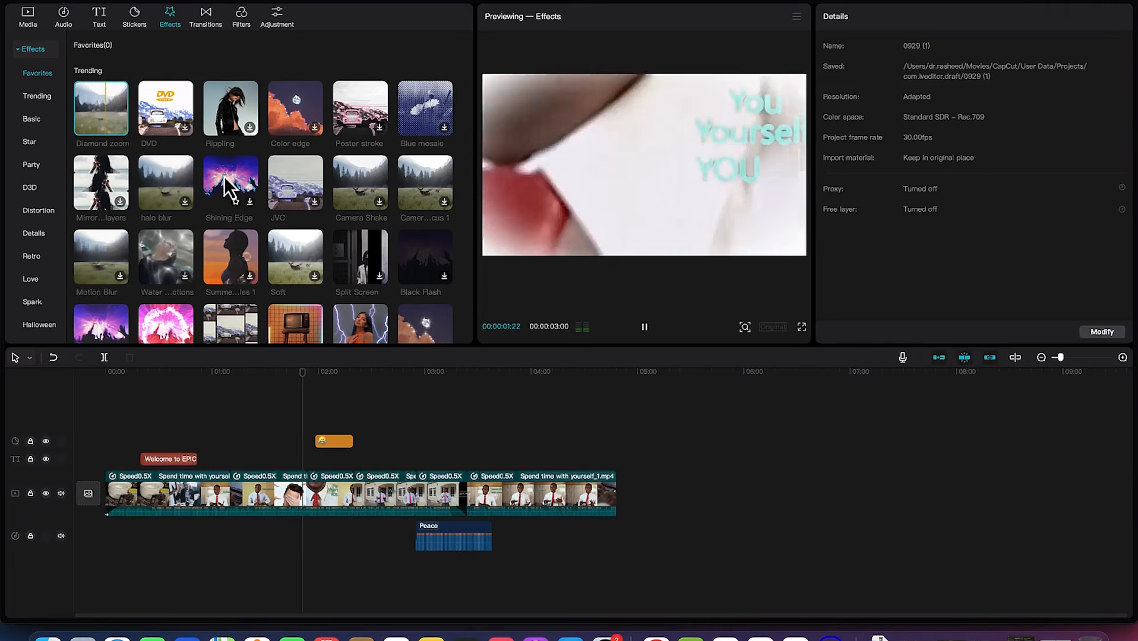
{"action": "left_click", "coordinate": [644, 327]}
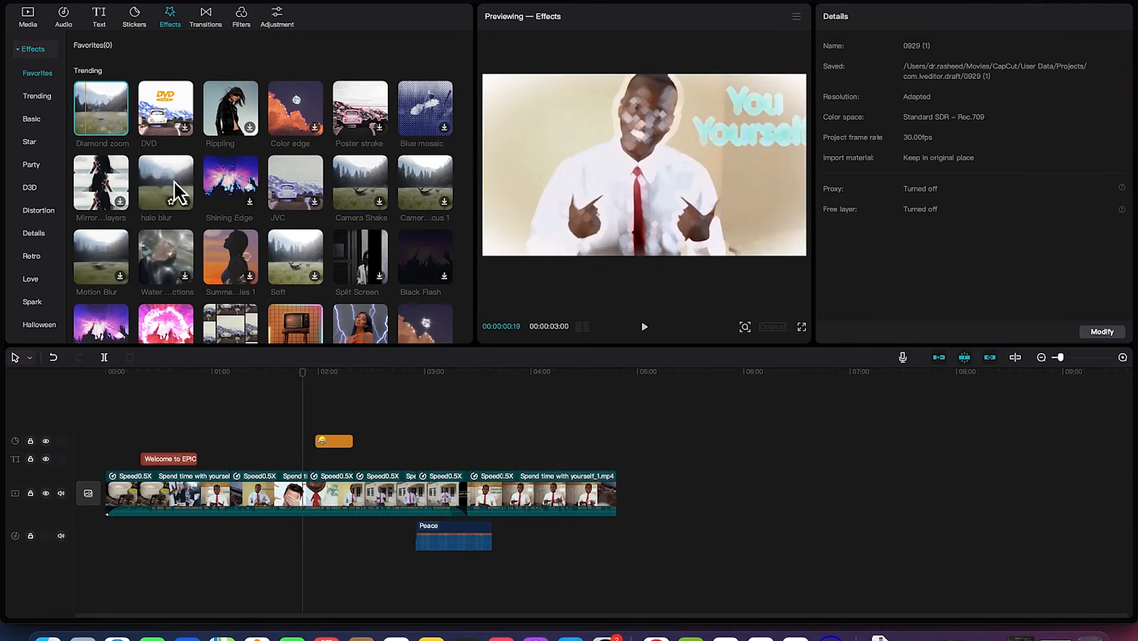
{"action": "scroll", "coordinate": [268, 299], "scroll_direction": "down", "scroll_amount": 5}
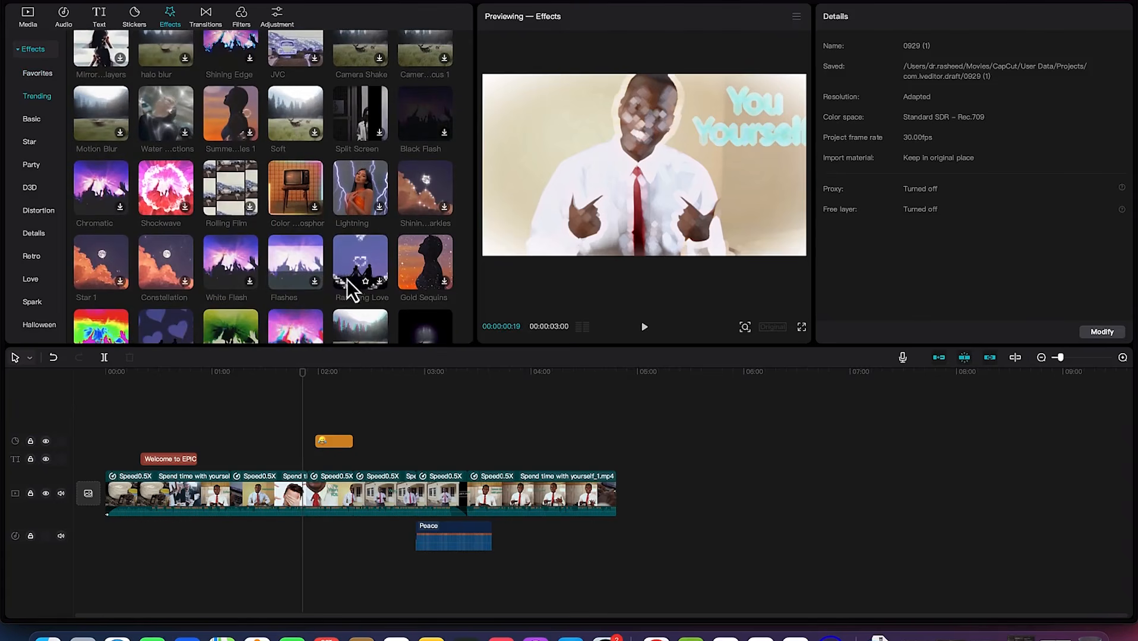
{"action": "left_click", "coordinate": [378, 199]}
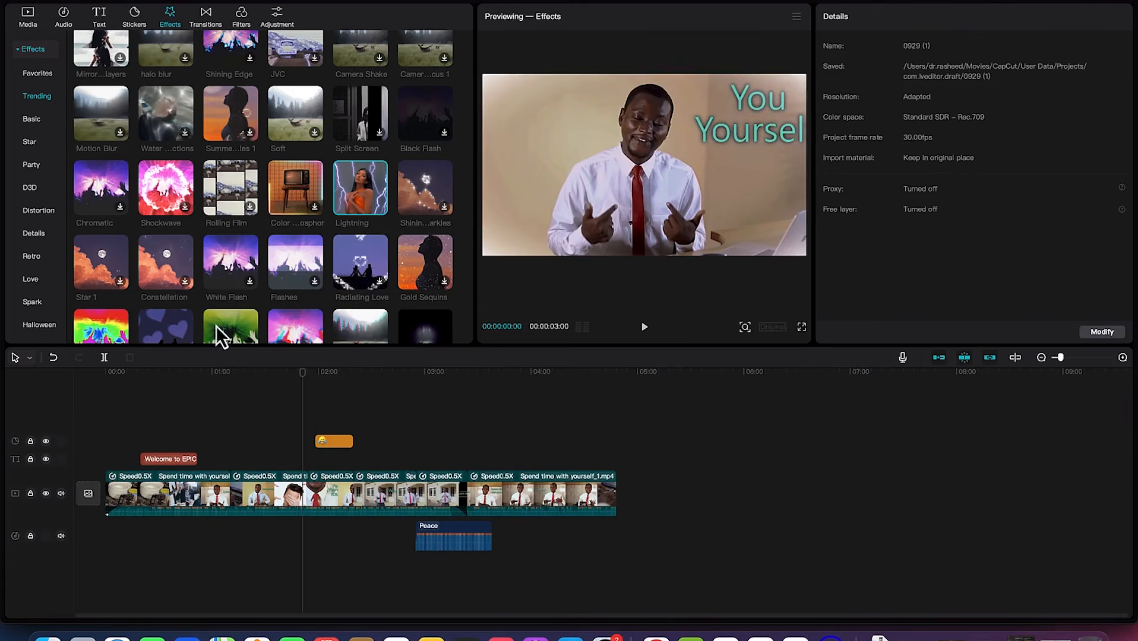
Look through the remaining Trending and Basic video effects and preview the Noise effect.
{"action": "scroll", "coordinate": [227, 250], "scroll_direction": "down", "scroll_amount": 5}
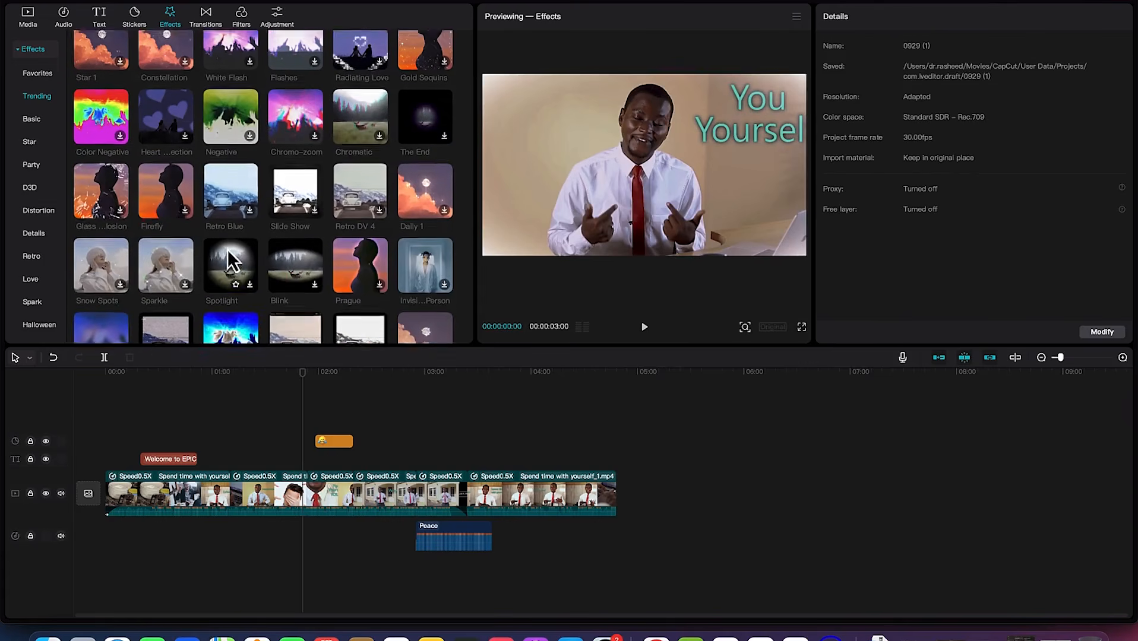
{"action": "scroll", "coordinate": [228, 250], "scroll_direction": "down", "scroll_amount": 3}
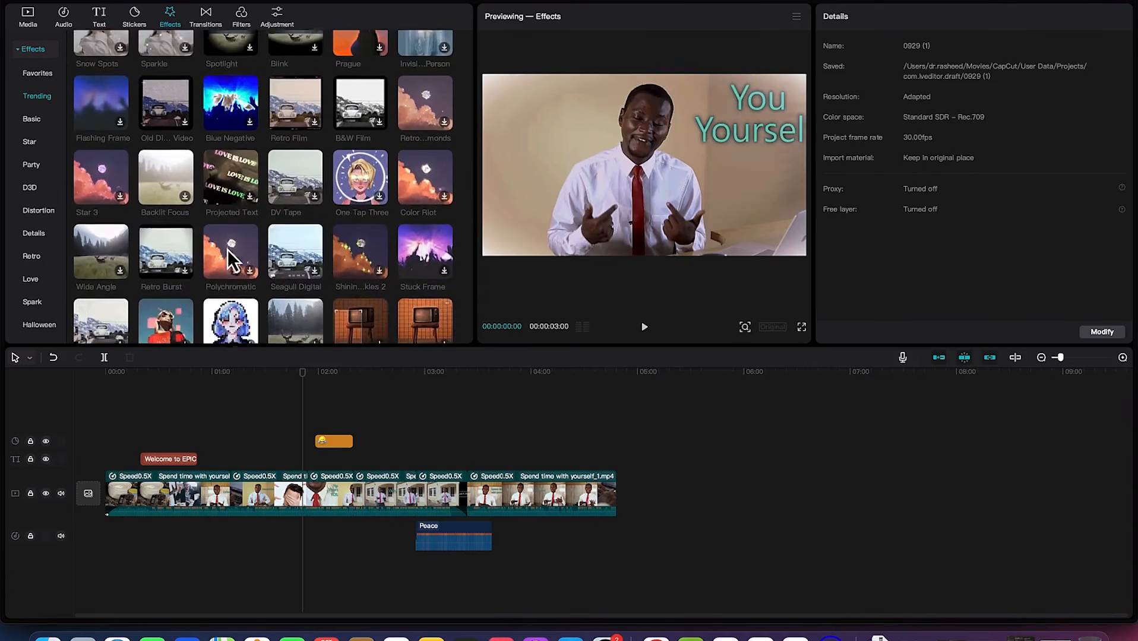
{"action": "scroll", "coordinate": [227, 250], "scroll_direction": "down", "scroll_amount": 4}
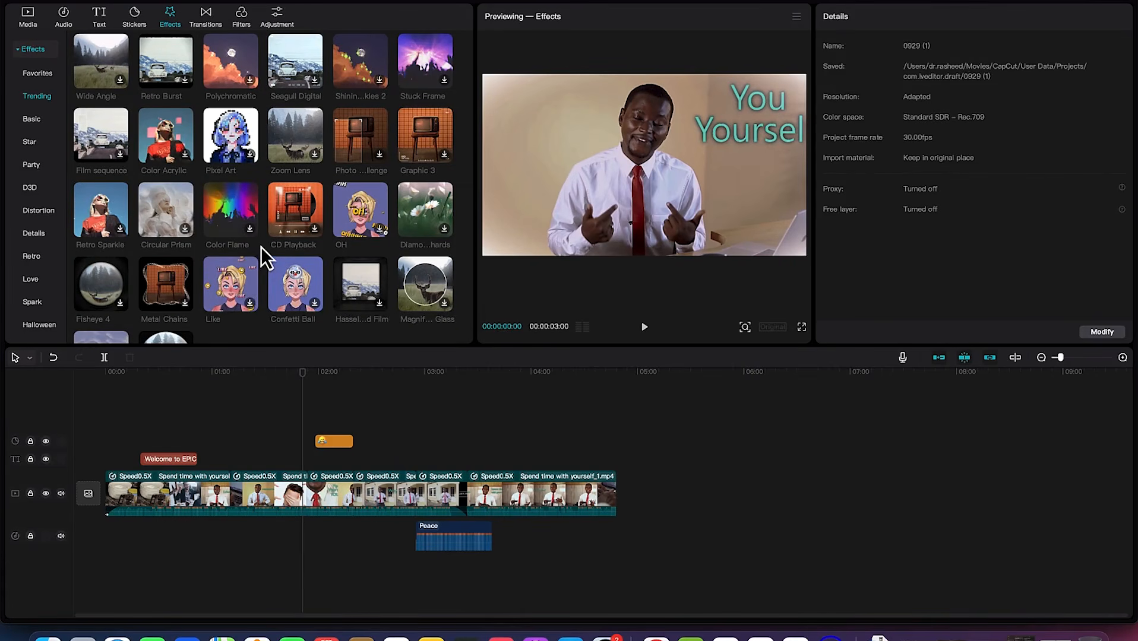
{"action": "scroll", "coordinate": [279, 231], "scroll_direction": "up", "scroll_amount": 2}
{"action": "scroll", "coordinate": [303, 202], "scroll_direction": "down", "scroll_amount": 5}
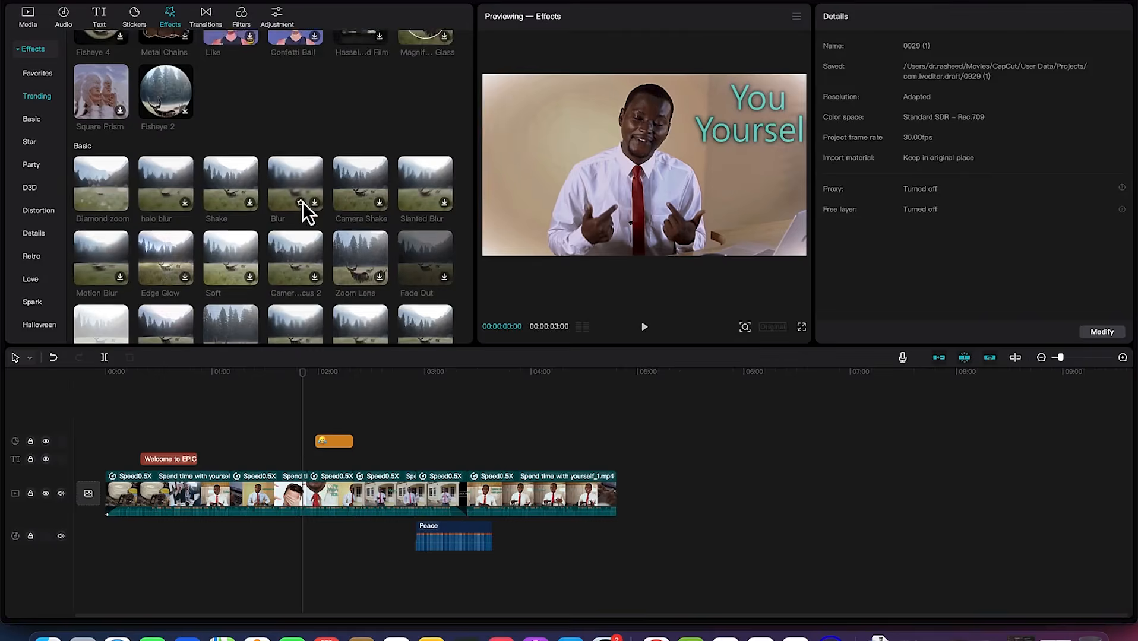
{"action": "scroll", "coordinate": [302, 201], "scroll_direction": "up", "scroll_amount": 1}
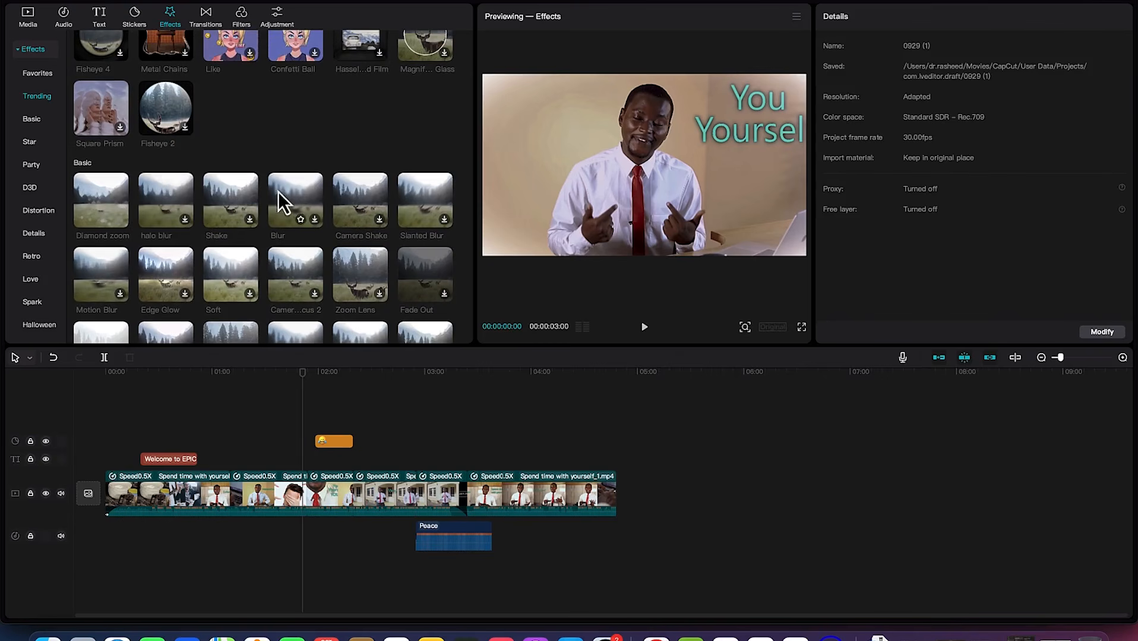
{"action": "scroll", "coordinate": [344, 318], "scroll_direction": "down", "scroll_amount": 1}
{"action": "scroll", "coordinate": [344, 318], "scroll_direction": "down", "scroll_amount": 8}
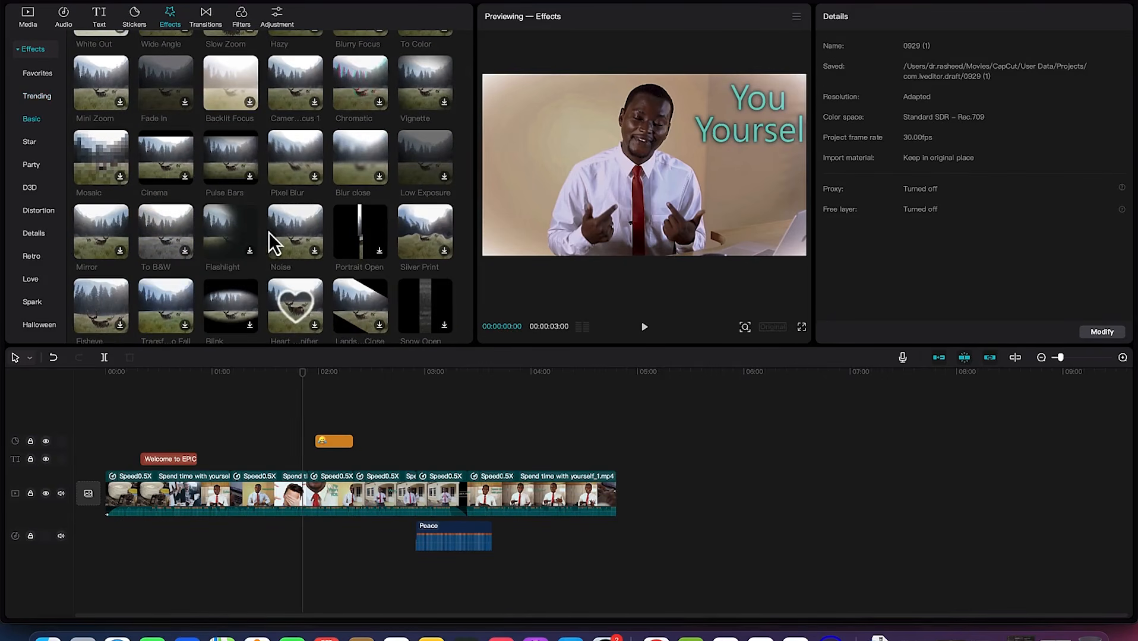
{"action": "left_click", "coordinate": [295, 233]}
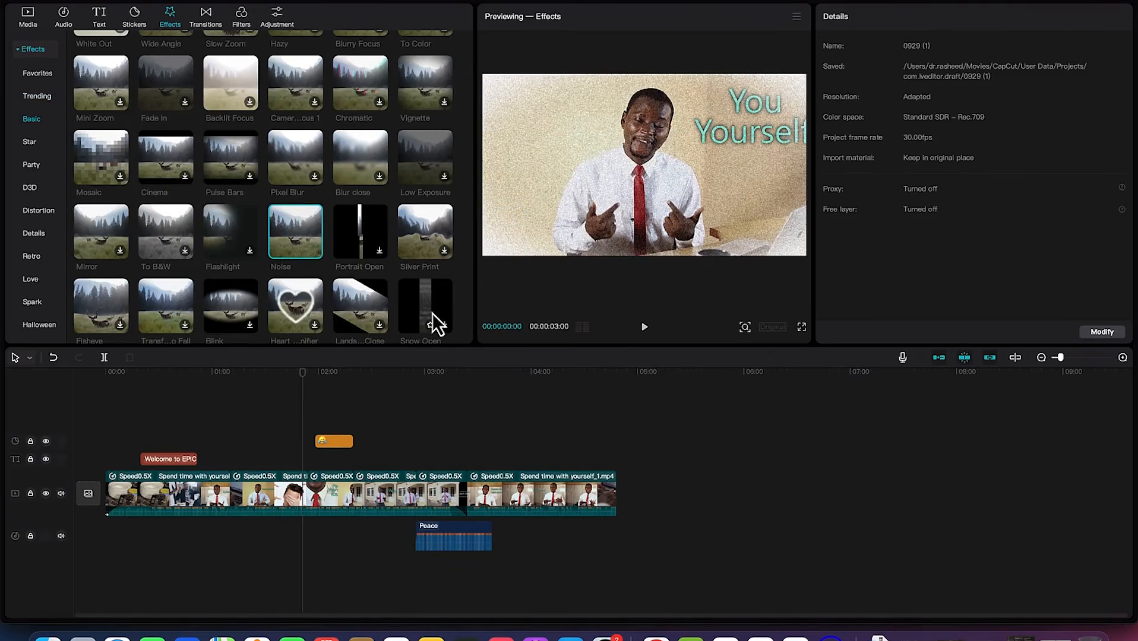
Add a Gradient Wipe transition from the Basic transitions at the cut just after the emoji sticker.
{"action": "left_click", "coordinate": [207, 24]}
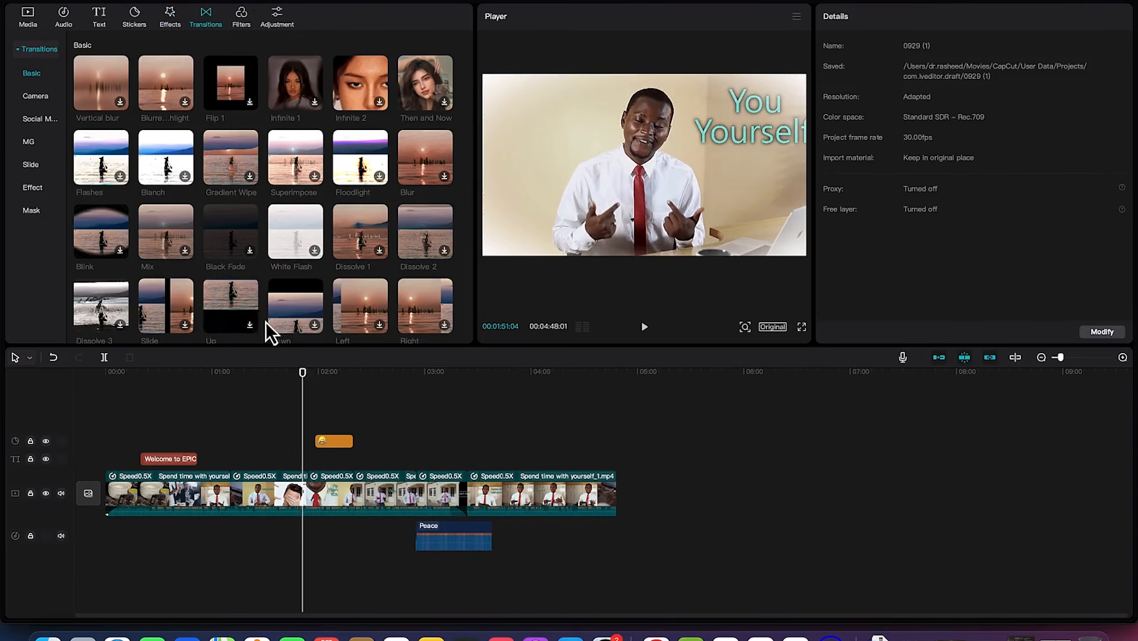
{"action": "left_click", "coordinate": [372, 498]}
{"action": "left_click", "coordinate": [315, 499]}
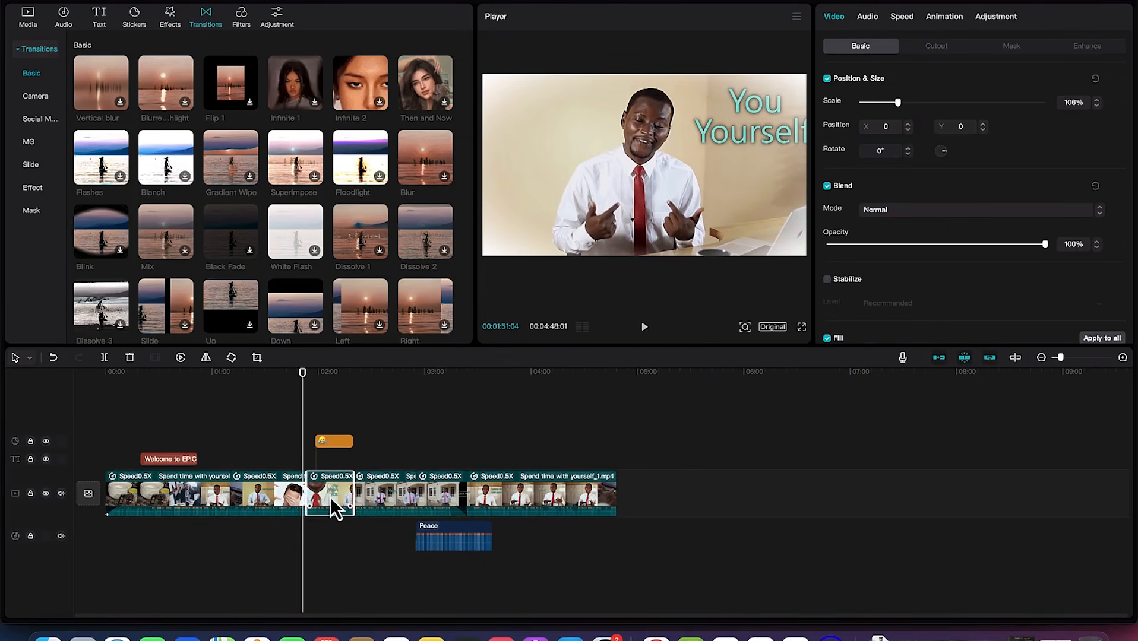
{"action": "left_click", "coordinate": [375, 498]}
{"action": "left_click_drag", "start_coordinate": [302, 375], "coordinate": [336, 392]}
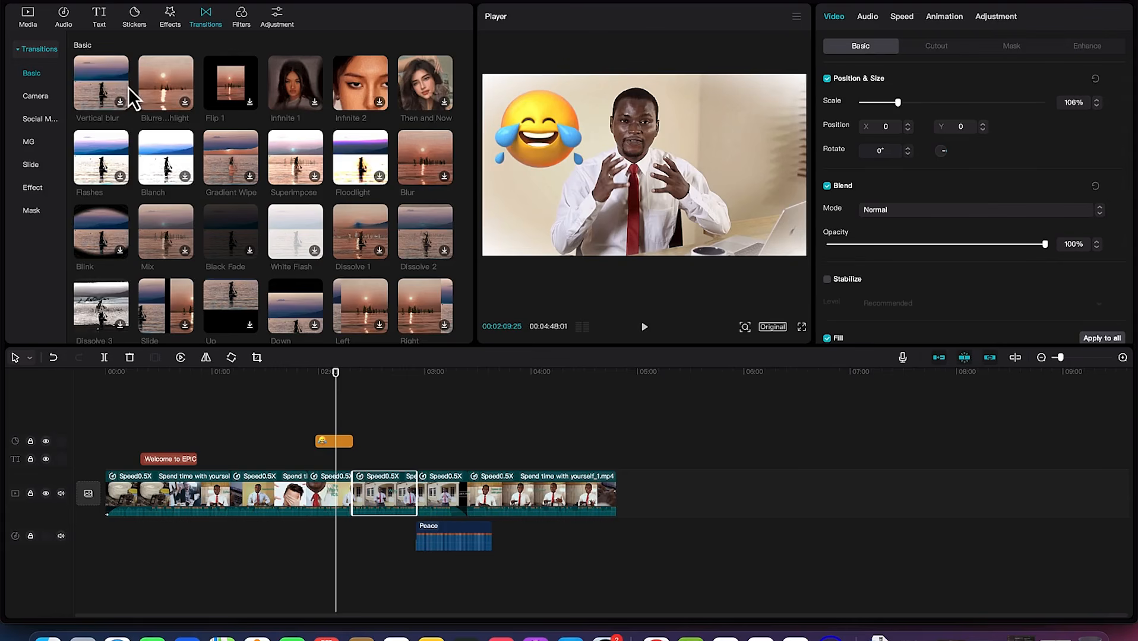
{"action": "left_click", "coordinate": [250, 177]}
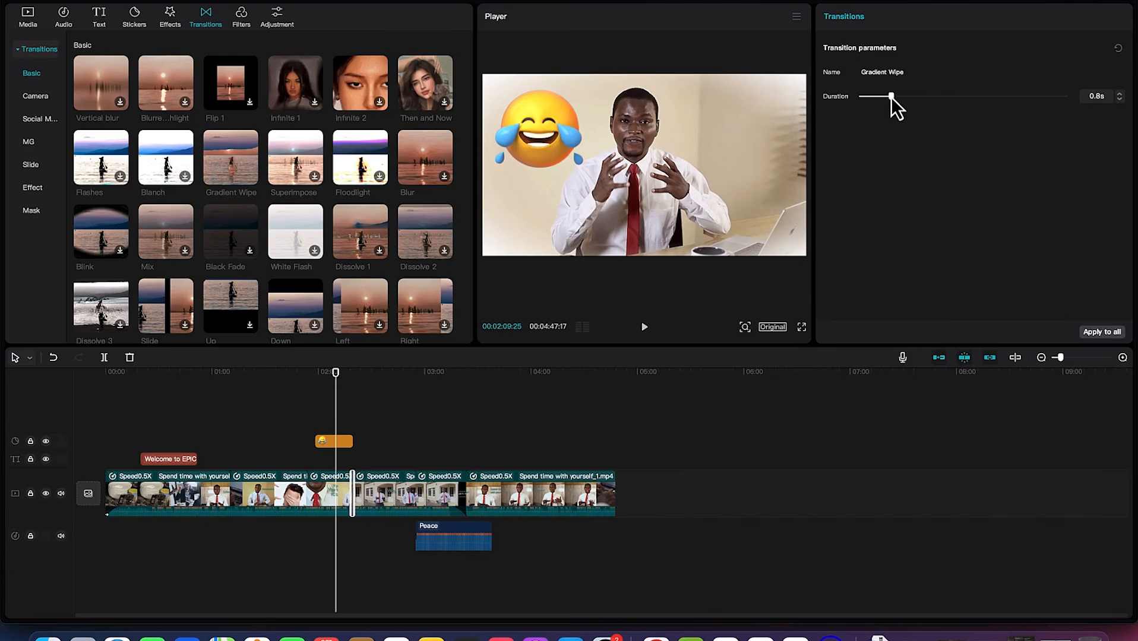
Set the Gradient Wipe duration to 0.5s and play the video across the cut to preview it.
{"action": "left_click_drag", "start_coordinate": [923, 96], "coordinate": [895, 96]}
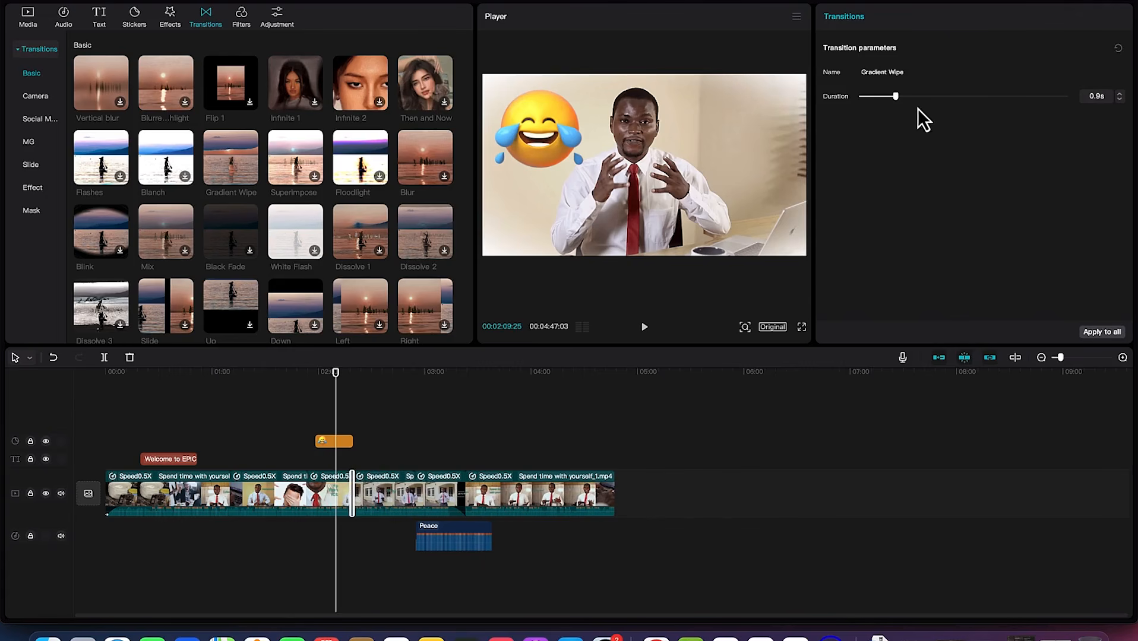
{"action": "left_click_drag", "start_coordinate": [898, 98], "coordinate": [880, 98]}
{"action": "left_click_drag", "start_coordinate": [332, 374], "coordinate": [347, 377]}
{"action": "key", "text": "space"}
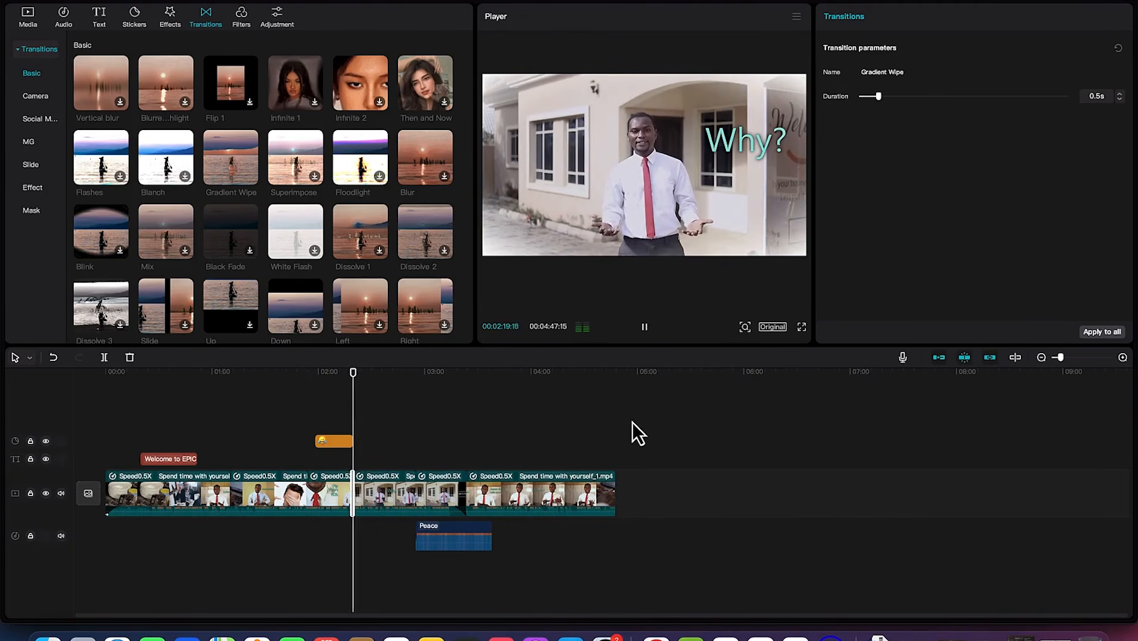
{"action": "key", "text": "space"}
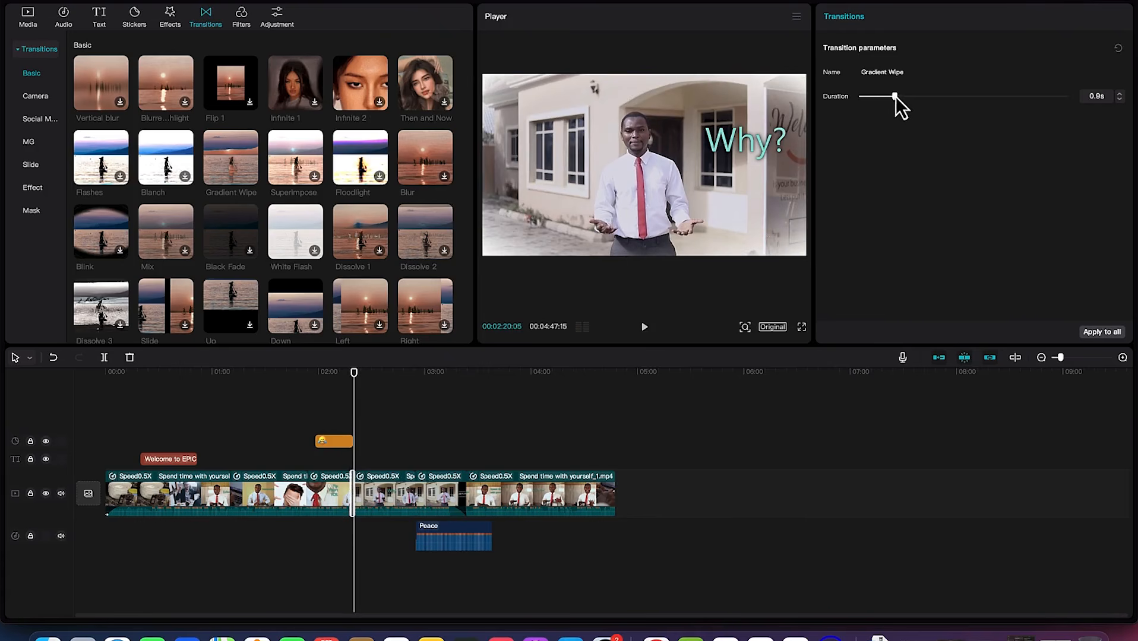
Shorten the transition duration to 0.3s and replay the cut to check it.
{"action": "left_click_drag", "start_coordinate": [920, 103], "coordinate": [867, 107]}
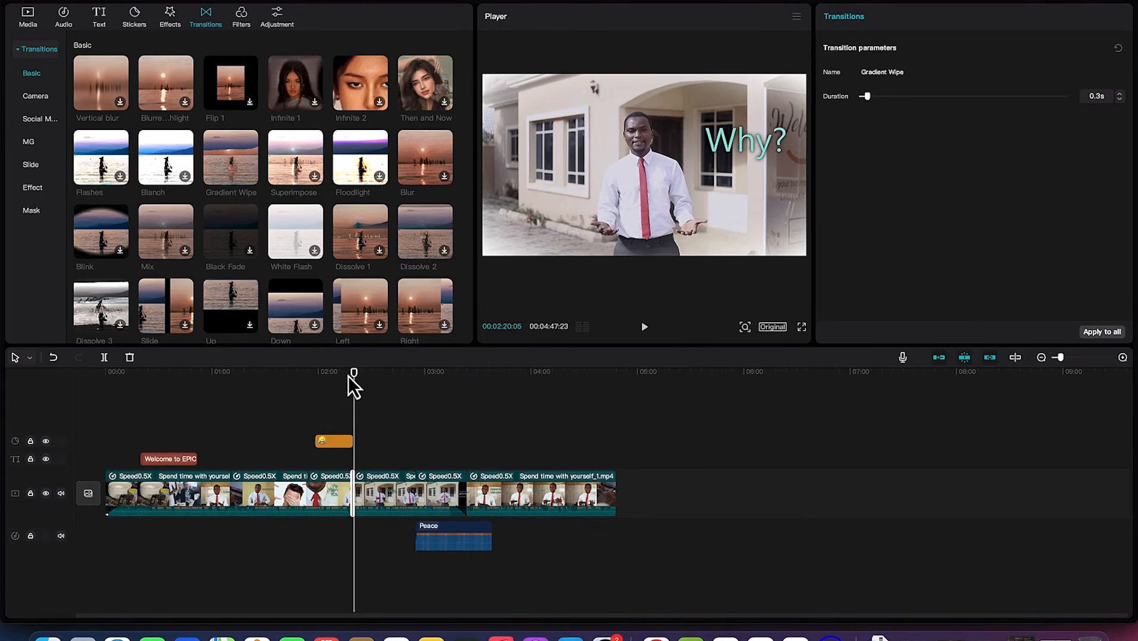
{"action": "mouse_move", "coordinate": [348, 376]}
{"action": "left_mouse_down"}
{"action": "mouse_move", "coordinate": [336, 379]}
{"action": "mouse_move", "coordinate": [348, 379]}
{"action": "left_mouse_up"}
{"action": "key", "text": "space"}
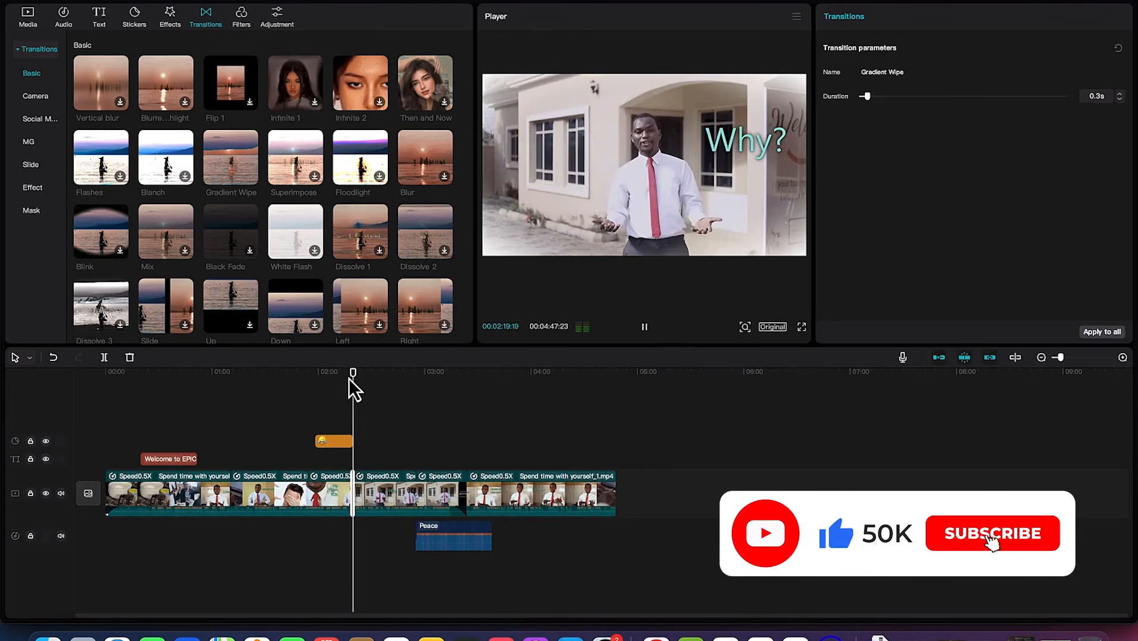
{"action": "key", "text": "space"}
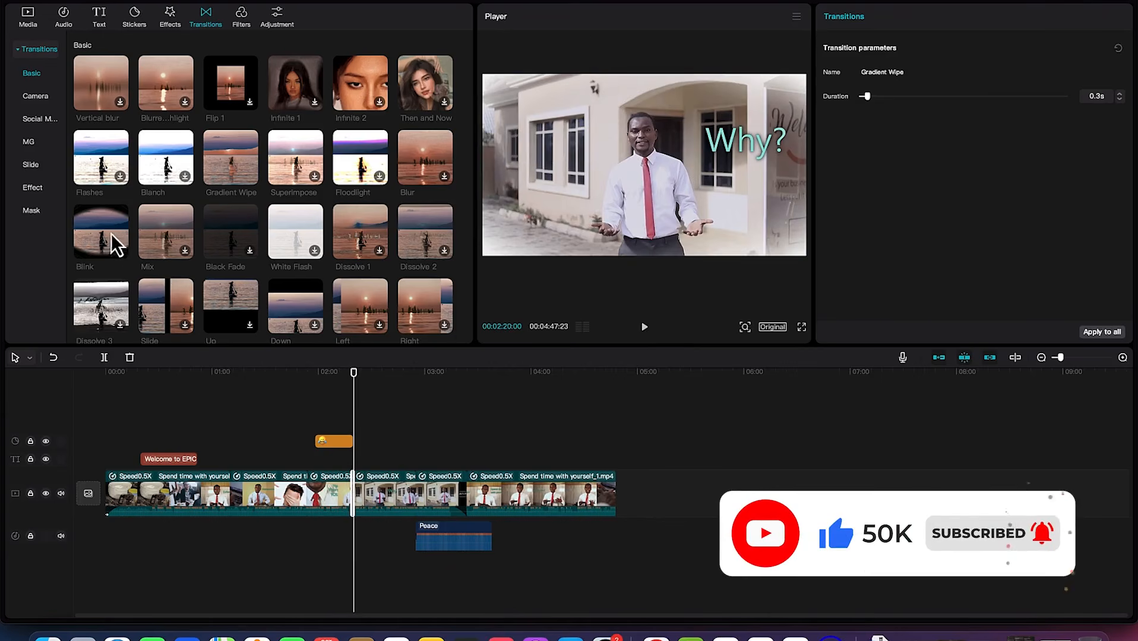
Download the Blink transition, use it to replace the Gradient Wipe at the same cut, and play it back.
{"action": "left_click_drag", "start_coordinate": [229, 343], "coordinate": [292, 428]}
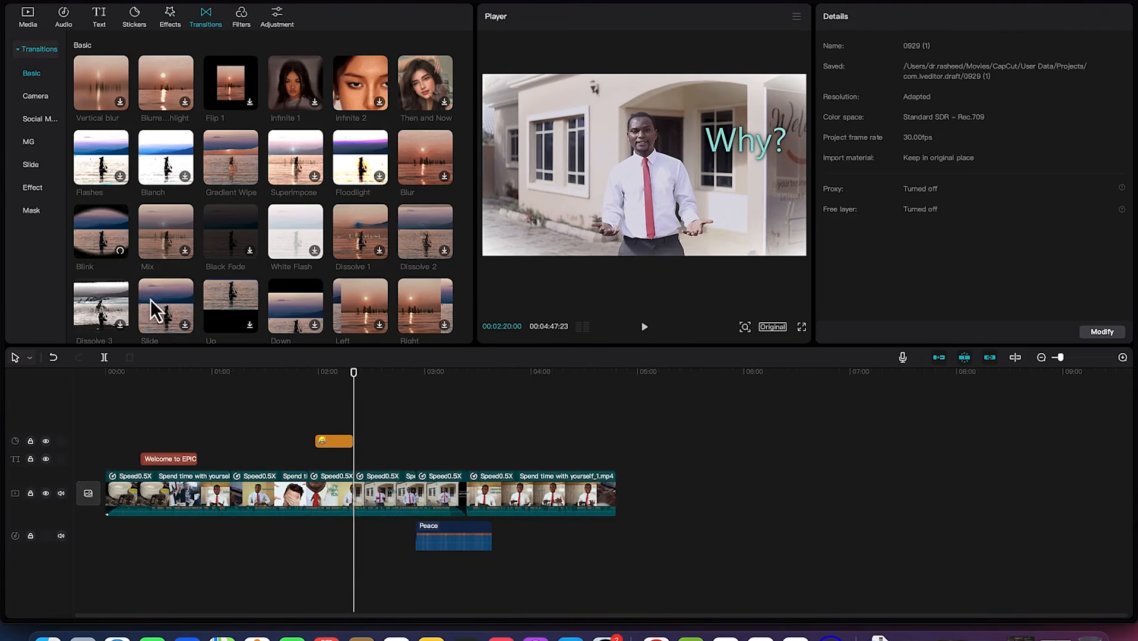
{"action": "left_click", "coordinate": [109, 243]}
{"action": "left_click_drag", "start_coordinate": [353, 371], "coordinate": [348, 377]}
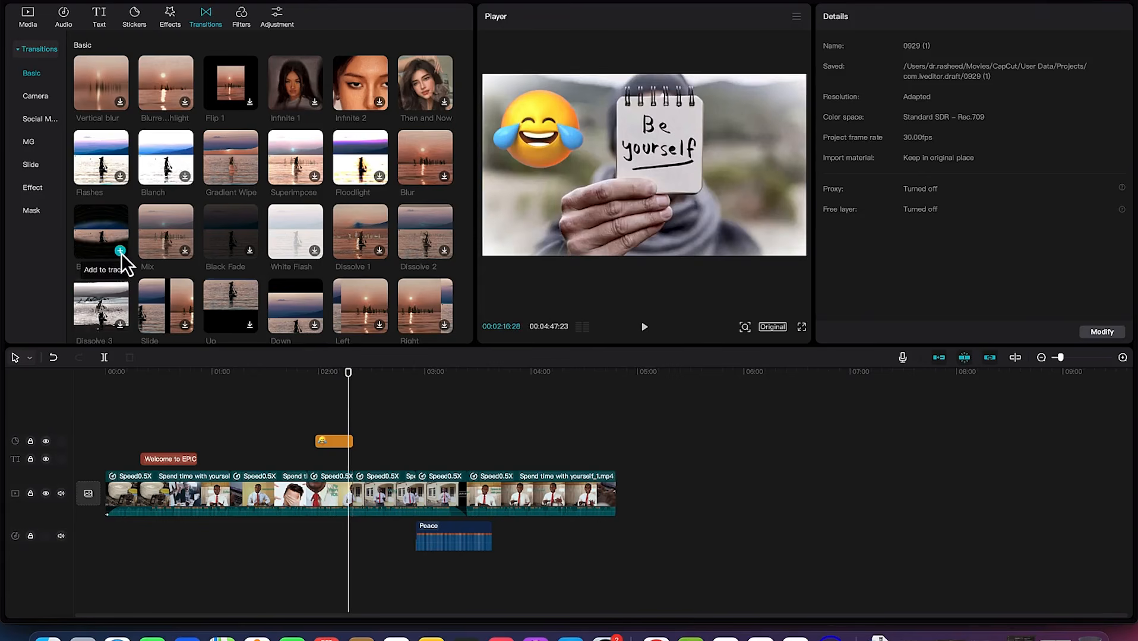
{"action": "left_click", "coordinate": [121, 252]}
{"action": "key", "text": "space"}
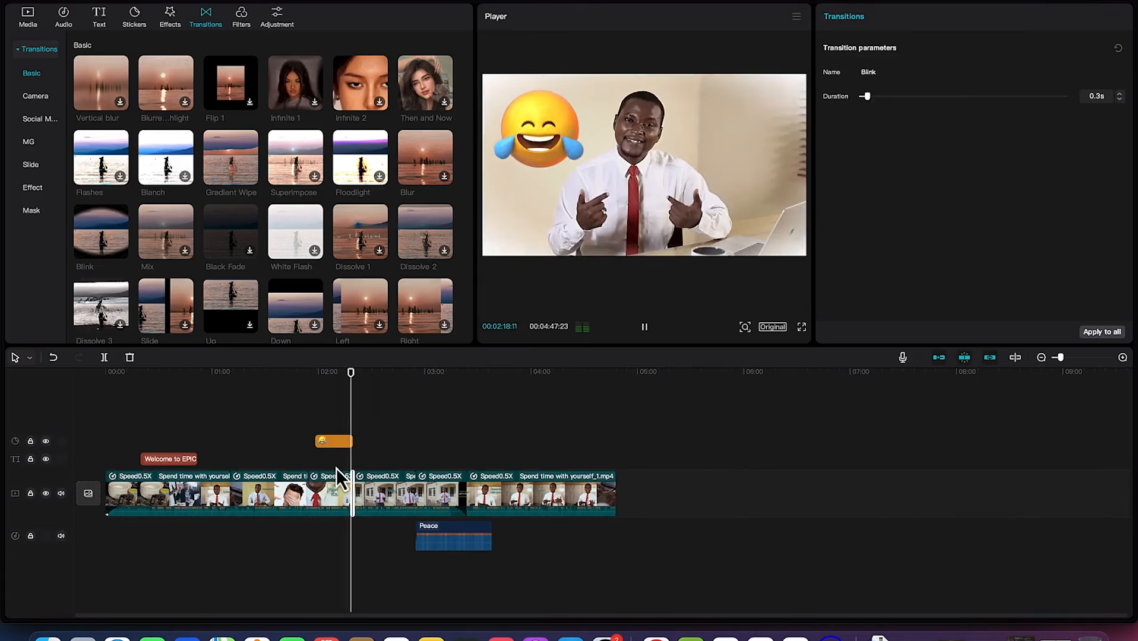
{"action": "key", "text": "space"}
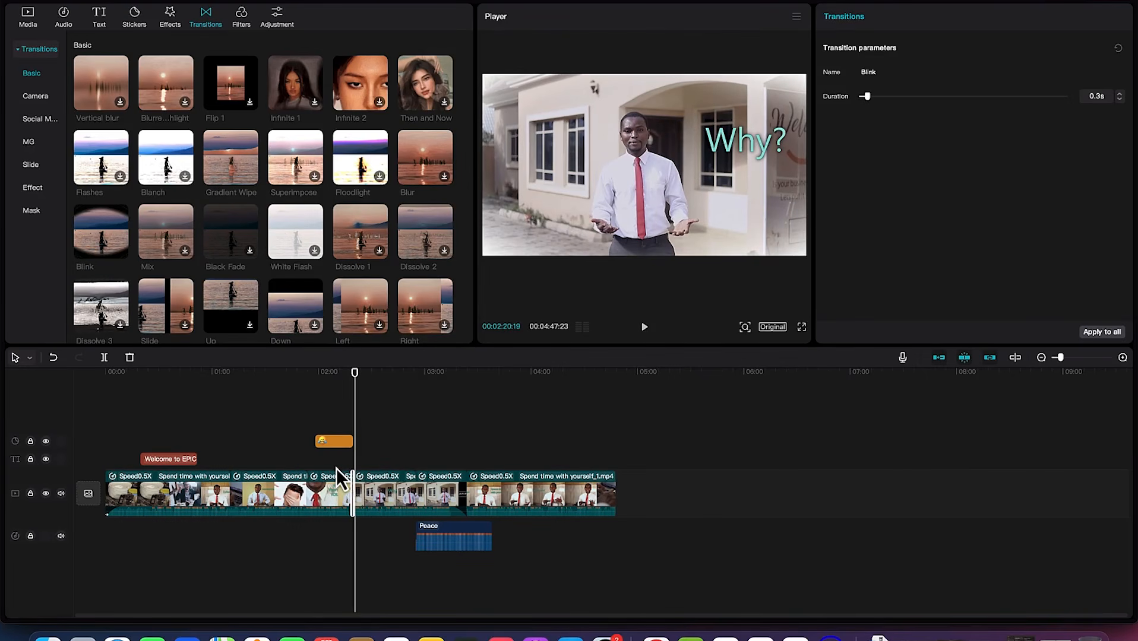
Look through the other transition categories, from Camera and Social Media to Effect and Mask.
{"action": "scroll", "coordinate": [347, 161], "scroll_direction": "down", "scroll_amount": 5}
{"action": "scroll", "coordinate": [348, 160], "scroll_direction": "down", "scroll_amount": 3}
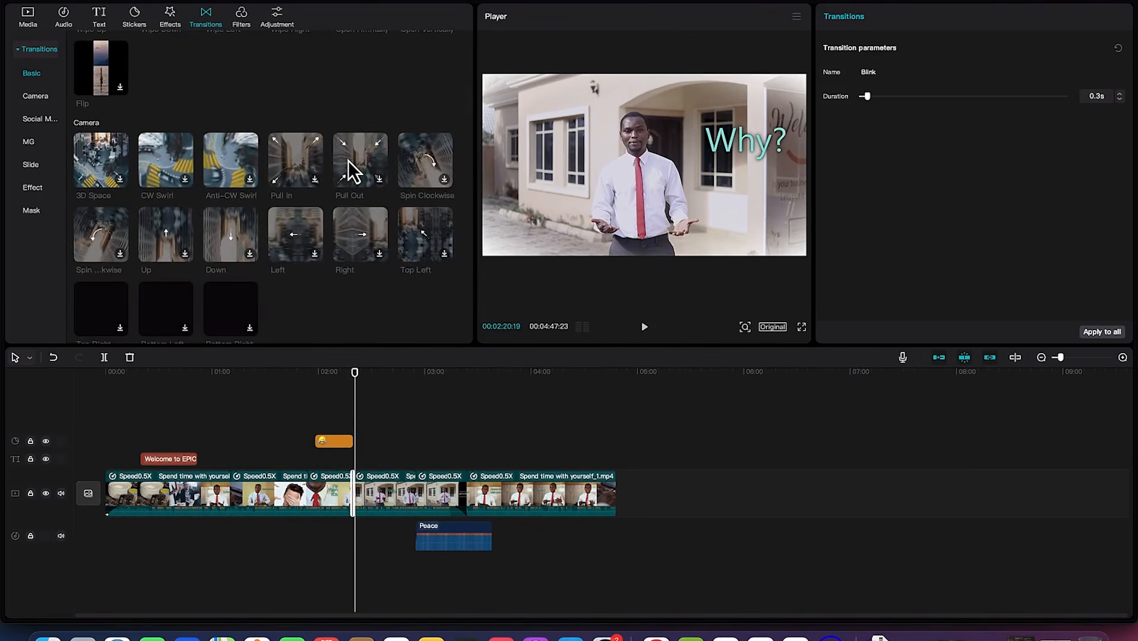
{"action": "scroll", "coordinate": [348, 159], "scroll_direction": "up", "scroll_amount": 1}
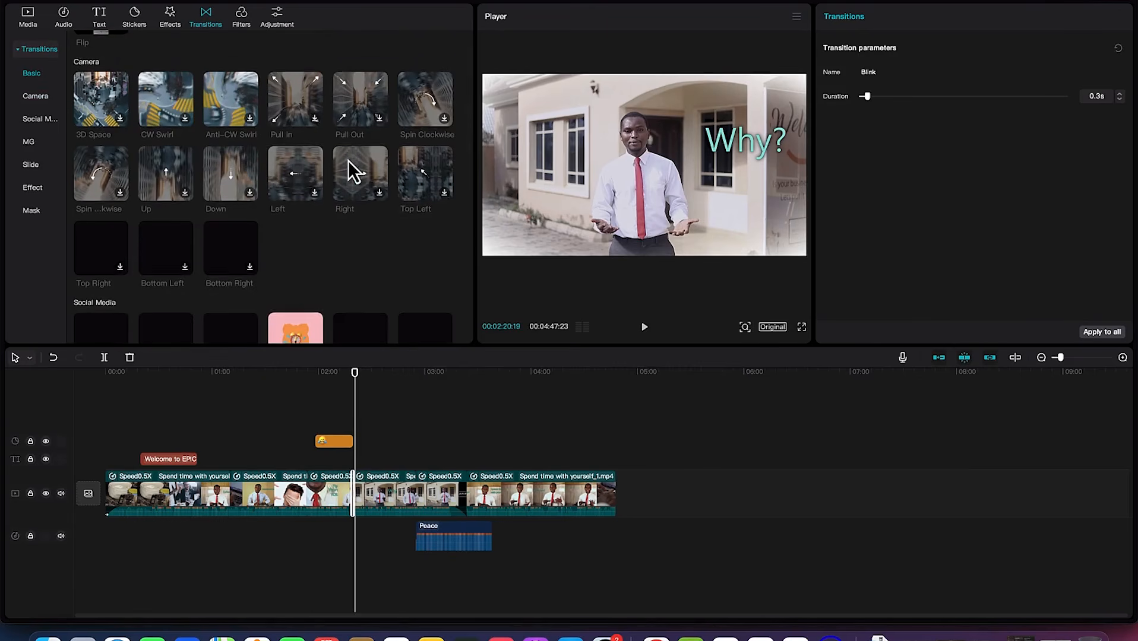
{"action": "scroll", "coordinate": [204, 179], "scroll_direction": "down", "scroll_amount": 15}
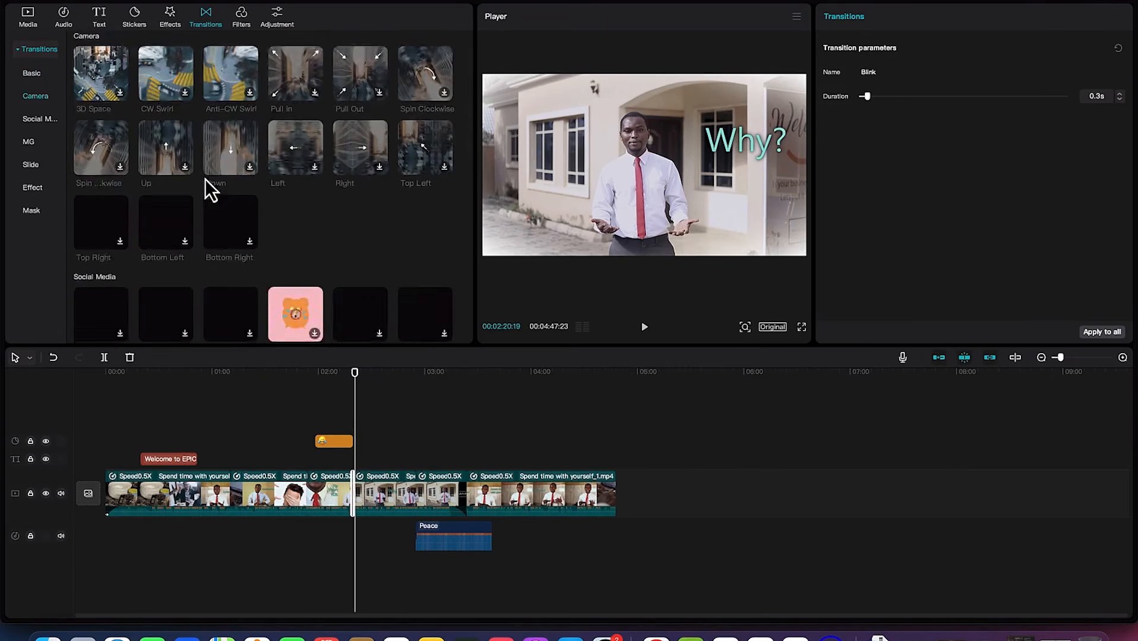
{"action": "scroll", "coordinate": [205, 178], "scroll_direction": "down", "scroll_amount": 3}
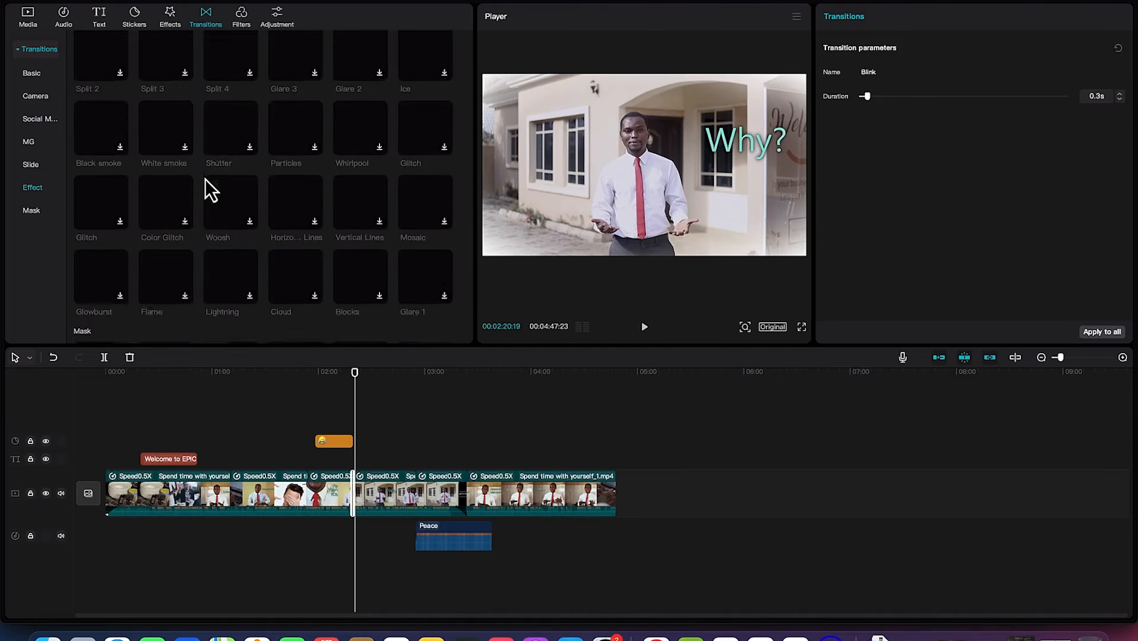
{"action": "scroll", "coordinate": [209, 190], "scroll_direction": "up", "scroll_amount": 15}
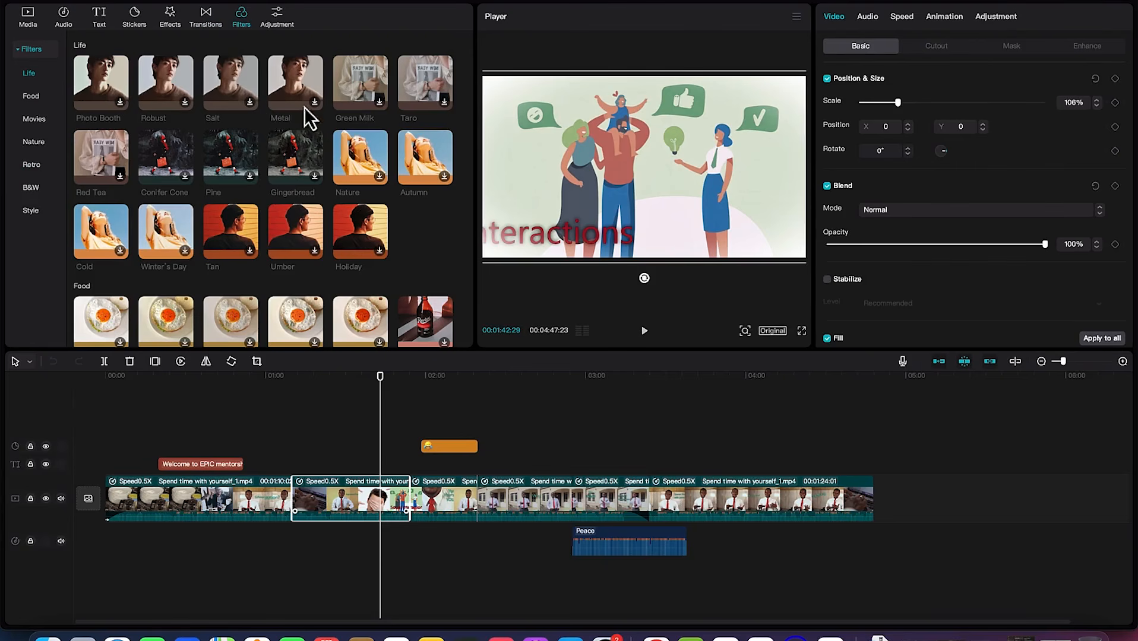
Add the Winter's Day filter from the Life category at 00:01:36:24 and set its strength to 86.
{"action": "left_click_drag", "start_coordinate": [381, 378], "coordinate": [365, 375]}
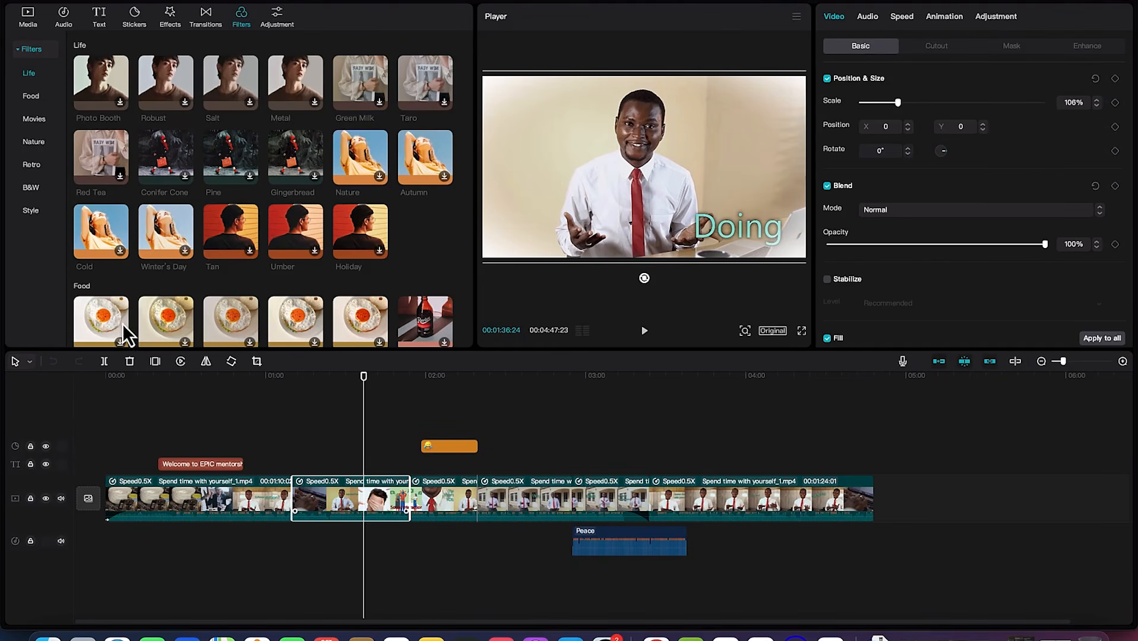
{"action": "left_click", "coordinate": [177, 243]}
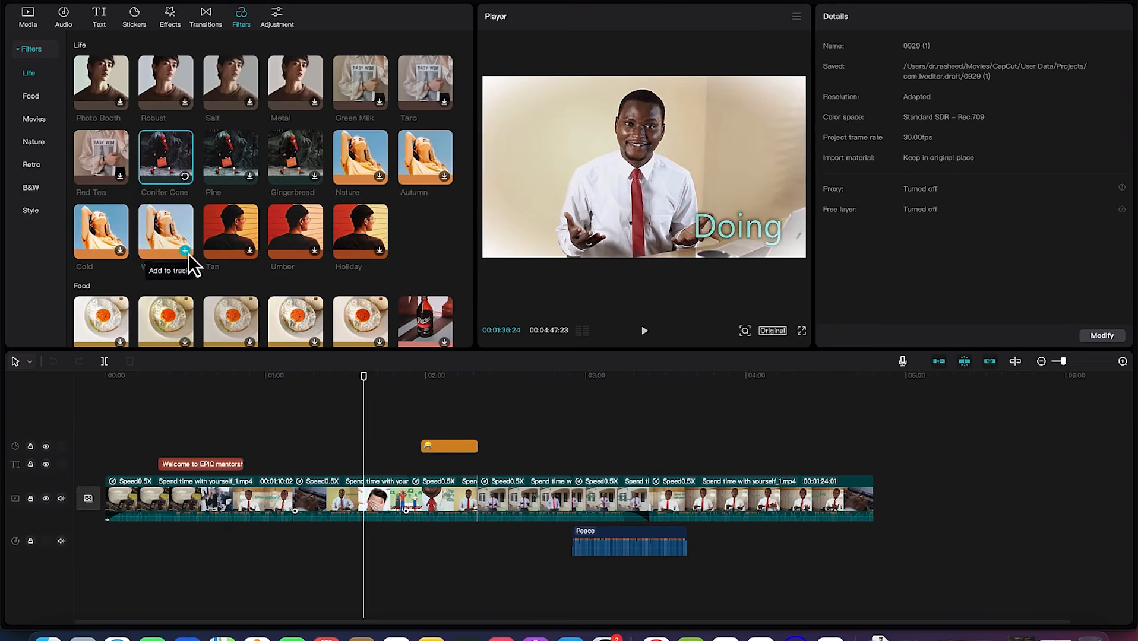
{"action": "left_click", "coordinate": [185, 251]}
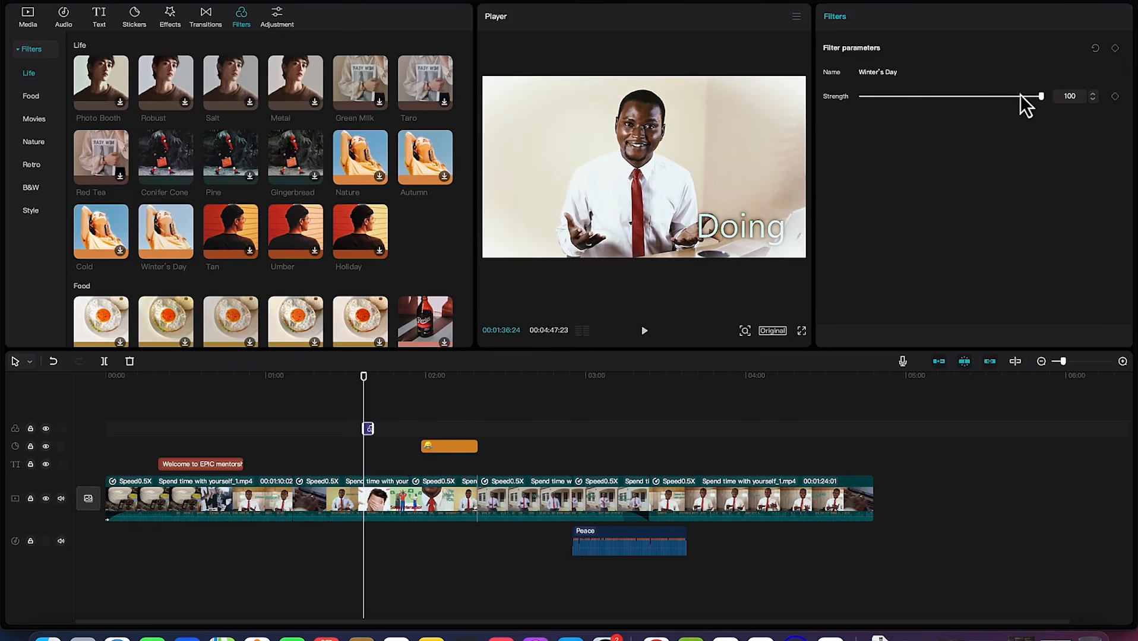
{"action": "mouse_move", "coordinate": [1041, 100]}
{"action": "left_mouse_down"}
{"action": "mouse_move", "coordinate": [866, 106]}
{"action": "mouse_move", "coordinate": [1024, 96]}
{"action": "left_mouse_up"}
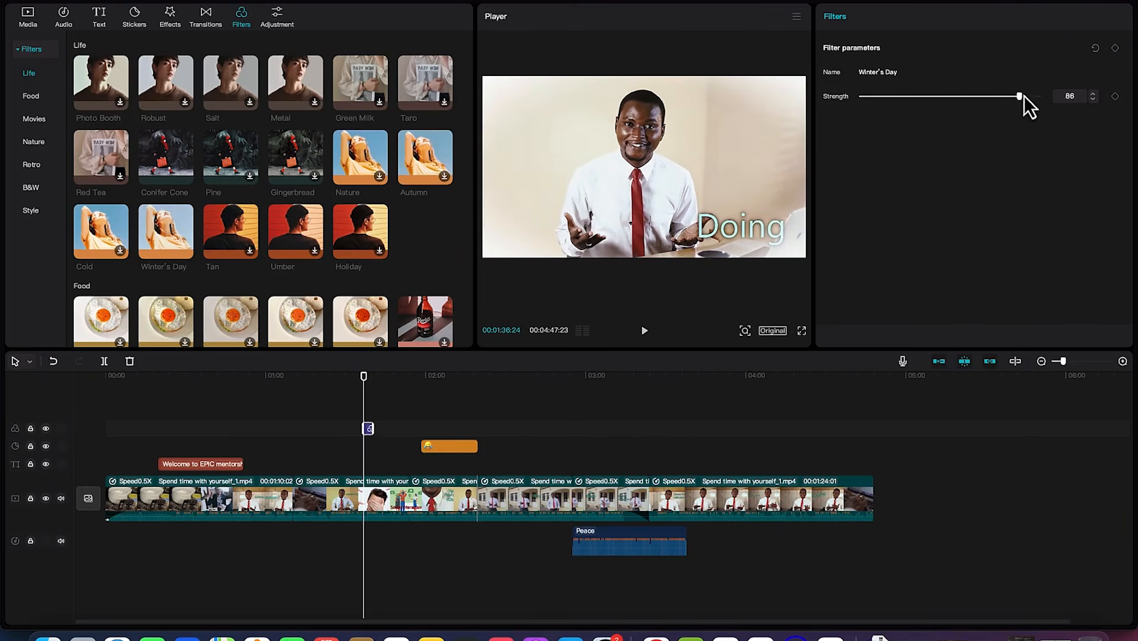
Look through the Food, Movies, Nature, Retro and B&W filters, as well as the custom adjustment and LUT import options.
{"action": "left_click", "coordinate": [379, 496]}
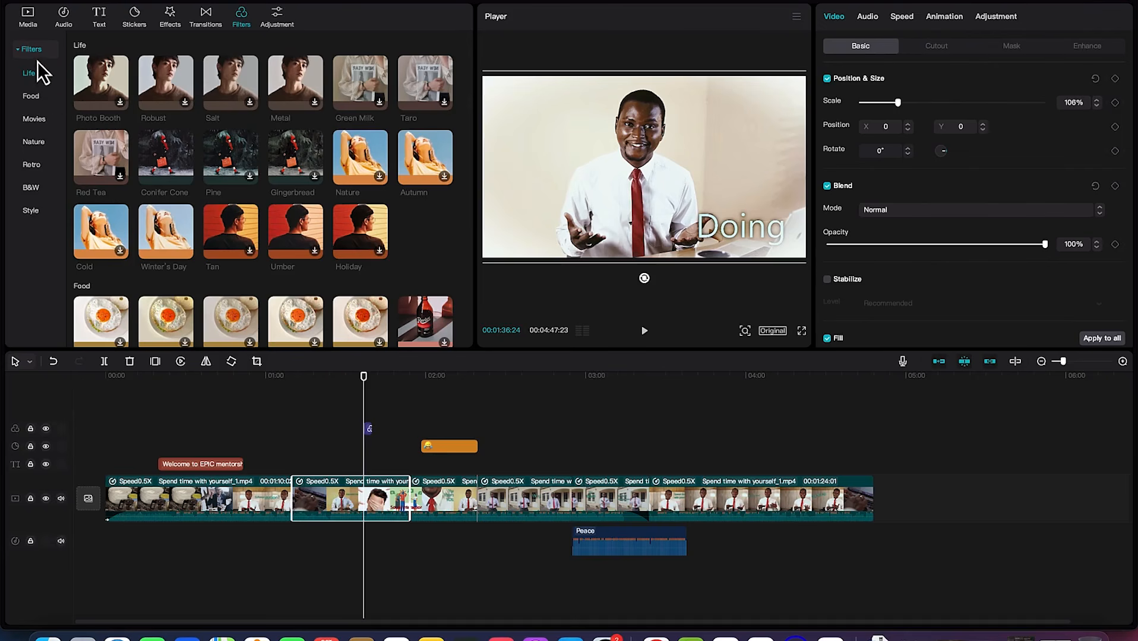
{"action": "left_click", "coordinate": [34, 95]}
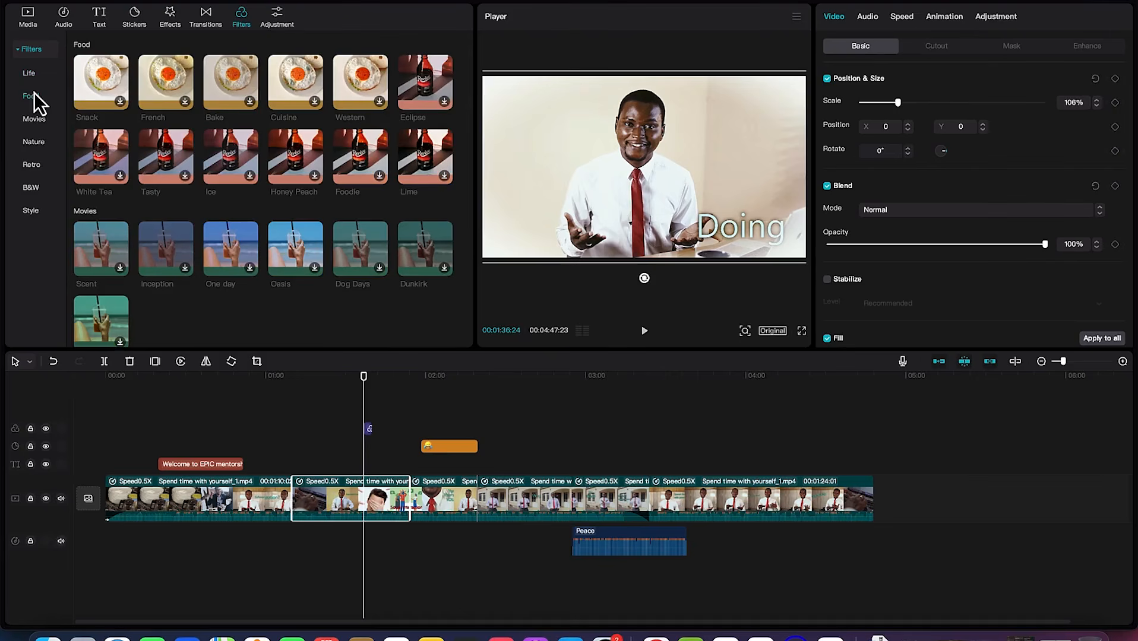
{"action": "left_click", "coordinate": [34, 124]}
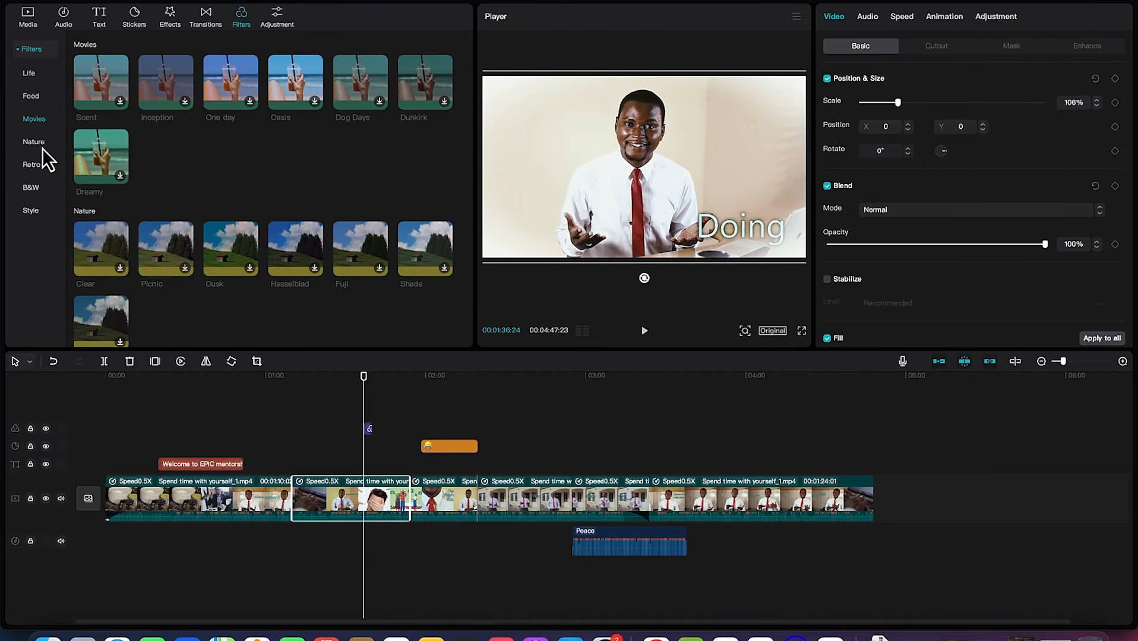
{"action": "left_click", "coordinate": [32, 142]}
{"action": "left_click", "coordinate": [33, 166]}
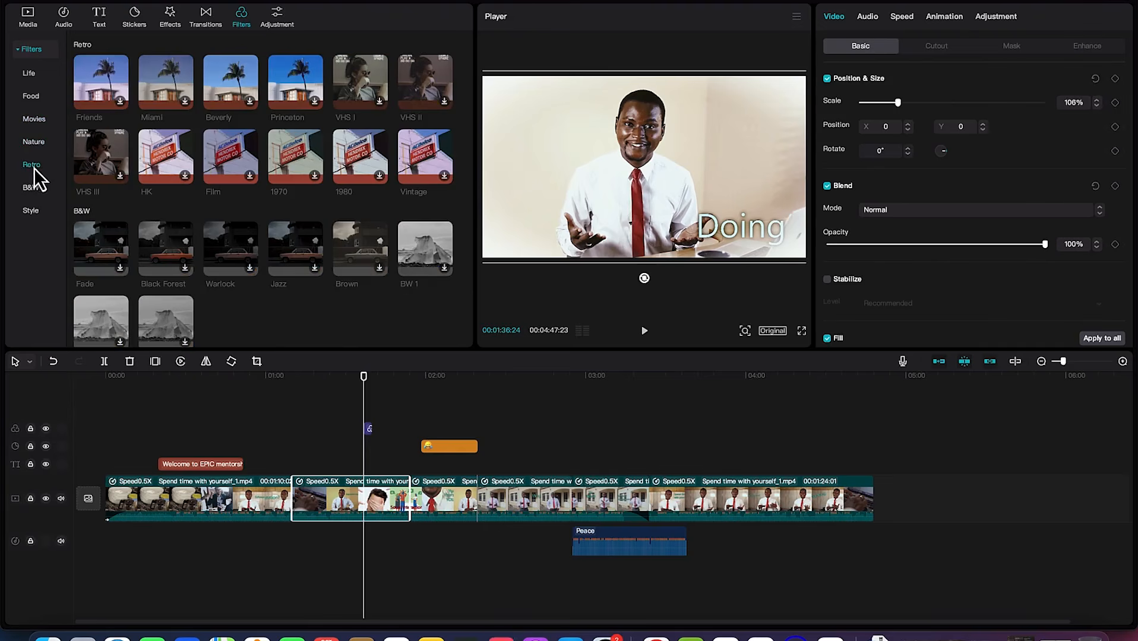
{"action": "left_click", "coordinate": [34, 189]}
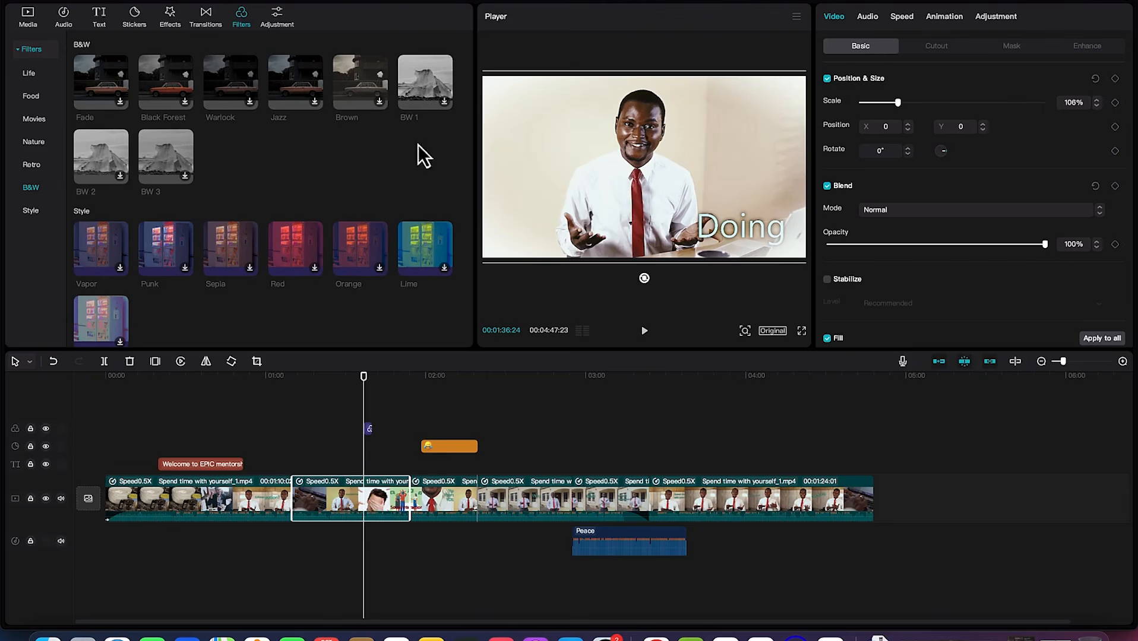
{"action": "left_click", "coordinate": [277, 17]}
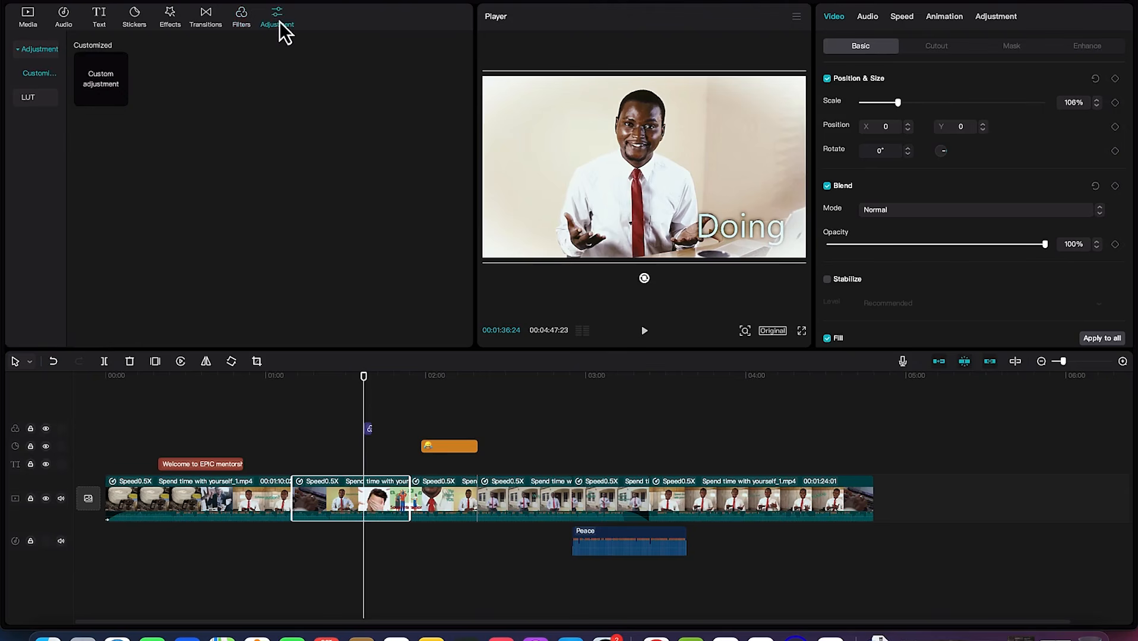
{"action": "left_click", "coordinate": [25, 98]}
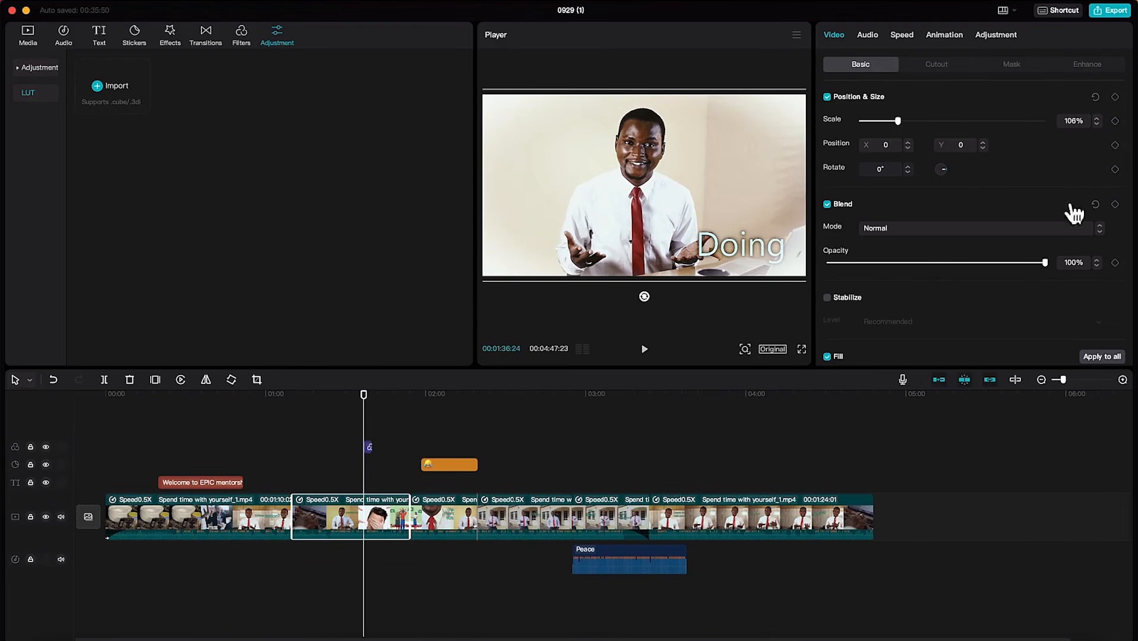
Open the export settings and change the video title to "Video editing 1".
{"action": "left_click", "coordinate": [1111, 11]}
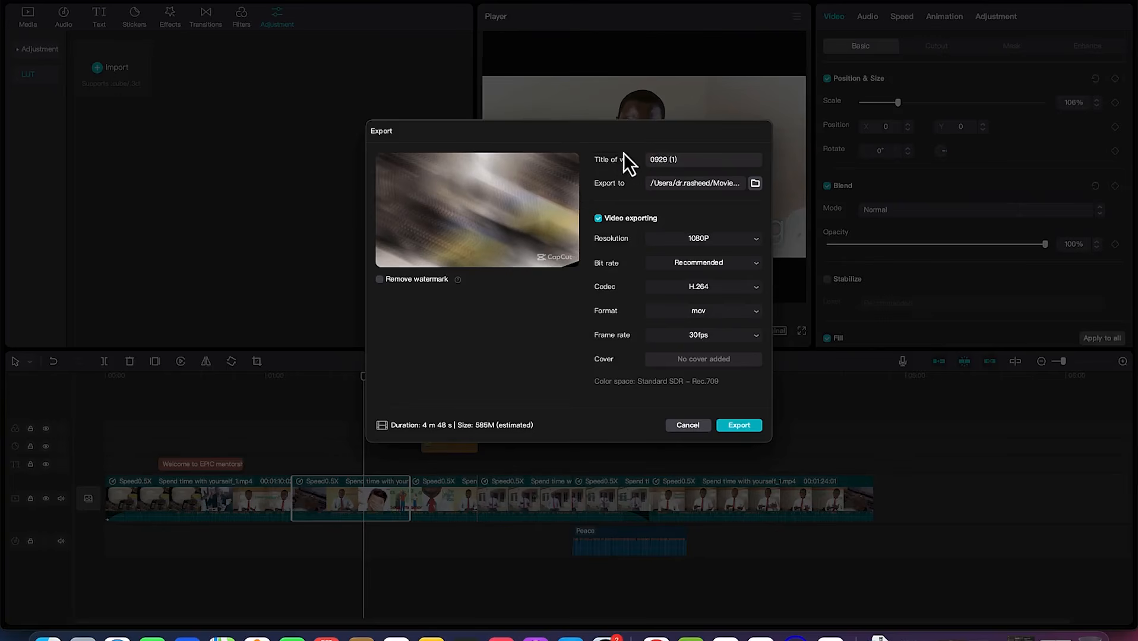
{"action": "left_click", "coordinate": [680, 165]}
{"action": "key", "text": "BackSpace"}
{"action": "key", "text": "BackSpace"}
{"action": "key", "text": "BackSpace"}
{"action": "key", "text": "BackSpace"}
{"action": "key", "text": "BackSpace"}
{"action": "key", "text": "BackSpace"}
{"action": "key", "text": "BackSpace"}
{"action": "key", "text": "BackSpace"}
{"action": "type", "text": "Trial t"}
{"action": "key", "text": "BackSpace"}
{"action": "key", "text": "BackSpace"}
{"action": "key", "text": "BackSpace"}
{"action": "key", "text": "BackSpace"}
{"action": "key", "text": "BackSpace"}
{"action": "key", "text": "BackSpace"}
{"action": "key", "text": "BackSpace"}
{"action": "type", "text": "Video edit"}
{"action": "type", "text": "ing 1"}
Choose the CapCut folder as the export location and review the resolution choices, keeping 1080P.
{"action": "left_click", "coordinate": [754, 183]}
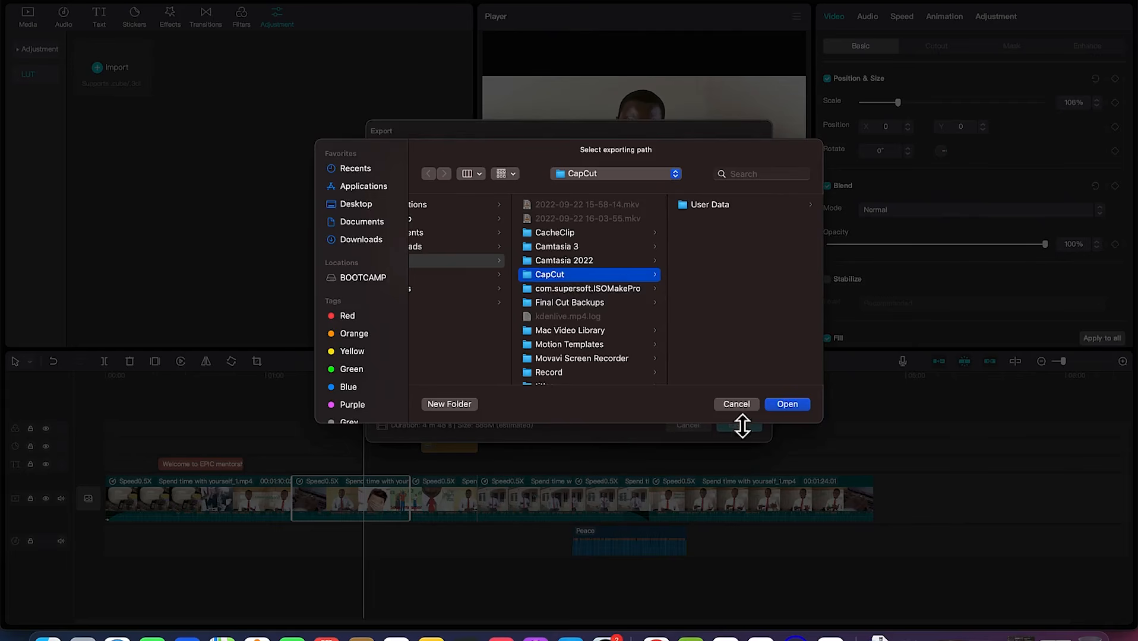
{"action": "left_click", "coordinate": [791, 405]}
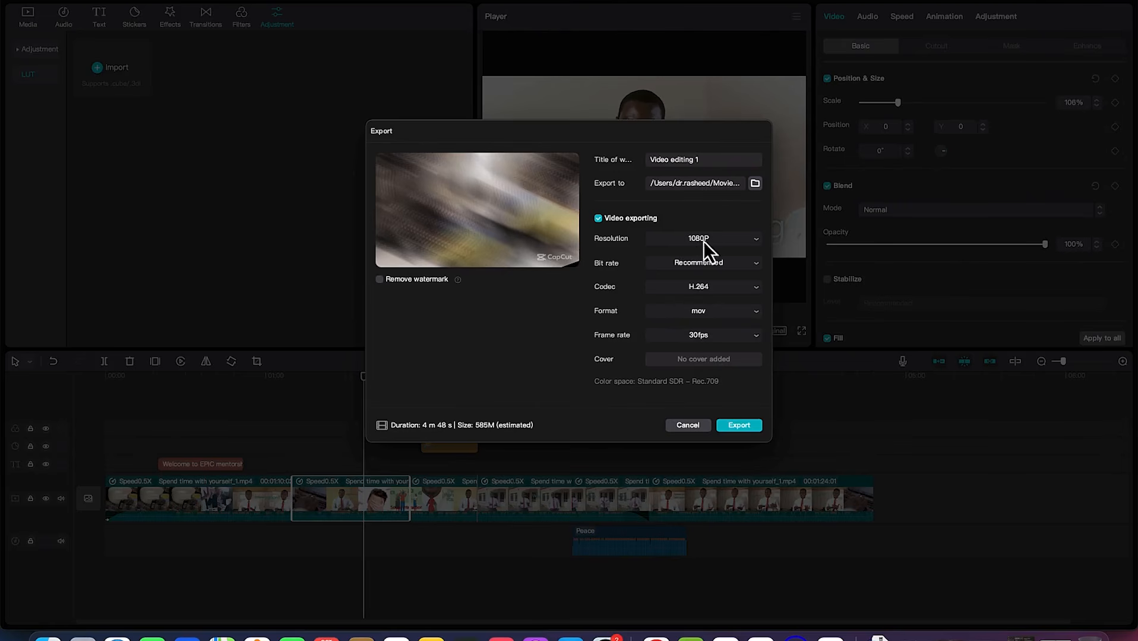
{"action": "left_click", "coordinate": [745, 242]}
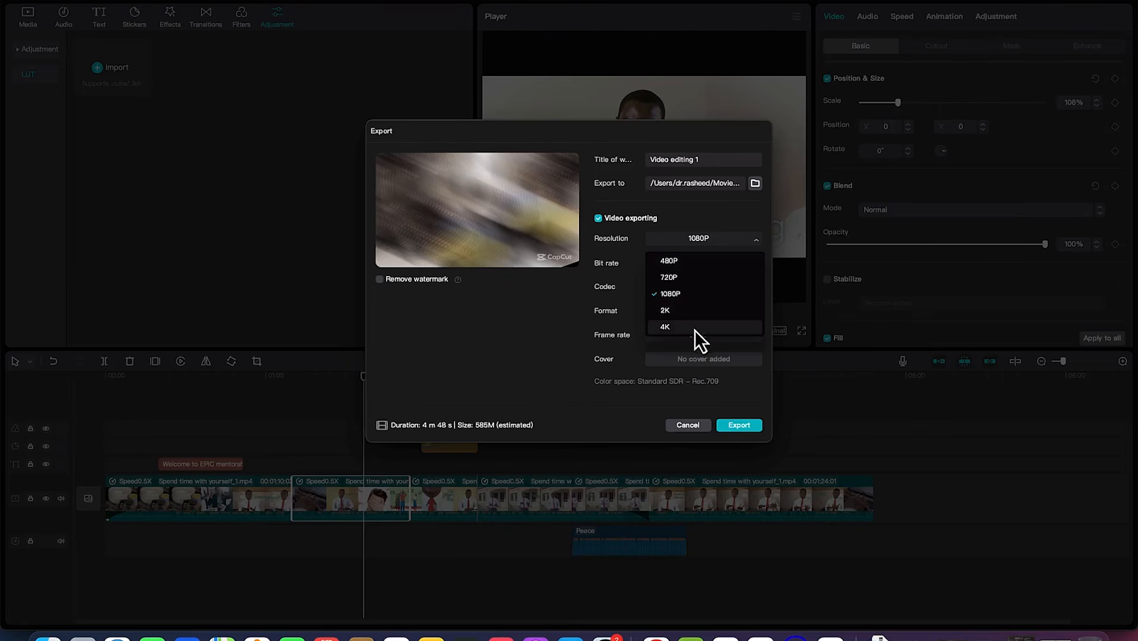
{"action": "left_click", "coordinate": [718, 236]}
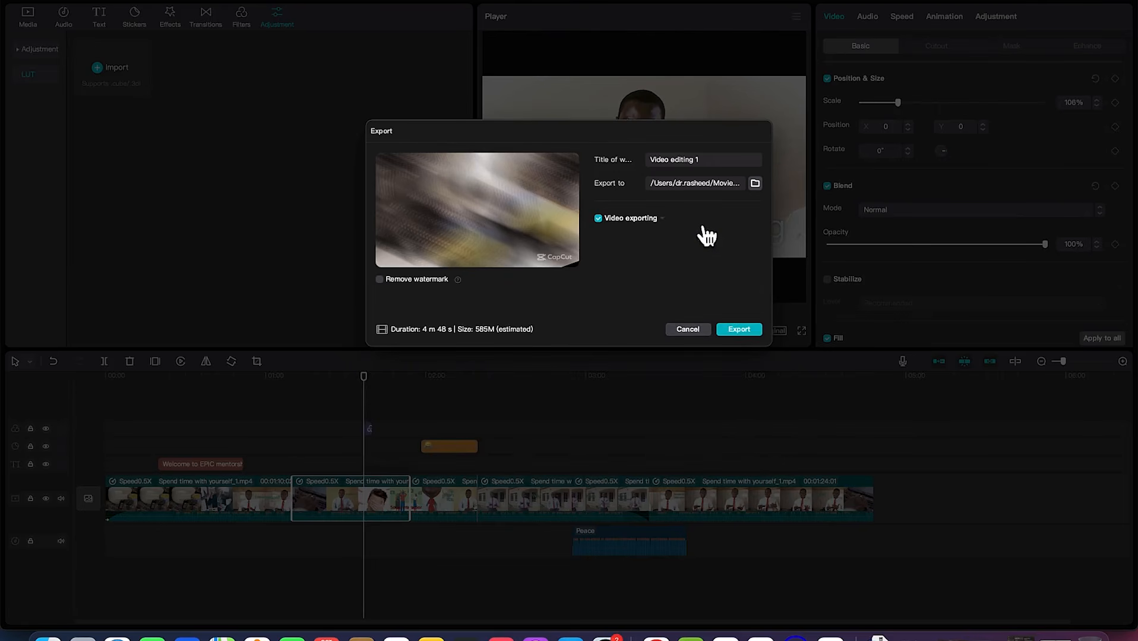
{"action": "left_click", "coordinate": [707, 236]}
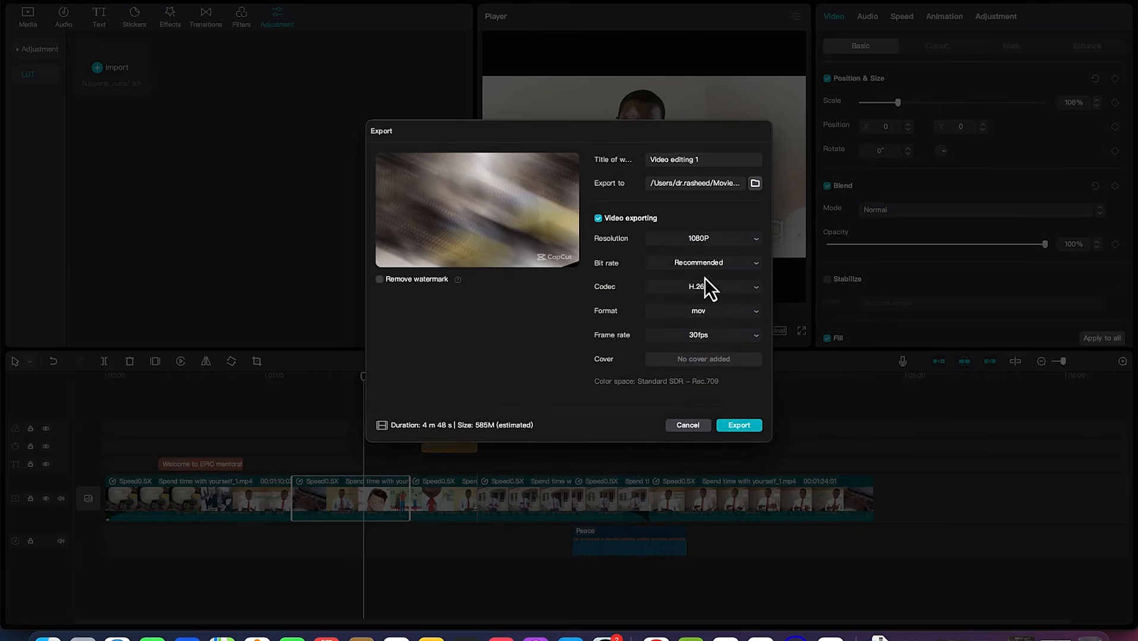
Set the export format to mp4 and start exporting the video.
{"action": "left_click", "coordinate": [725, 313]}
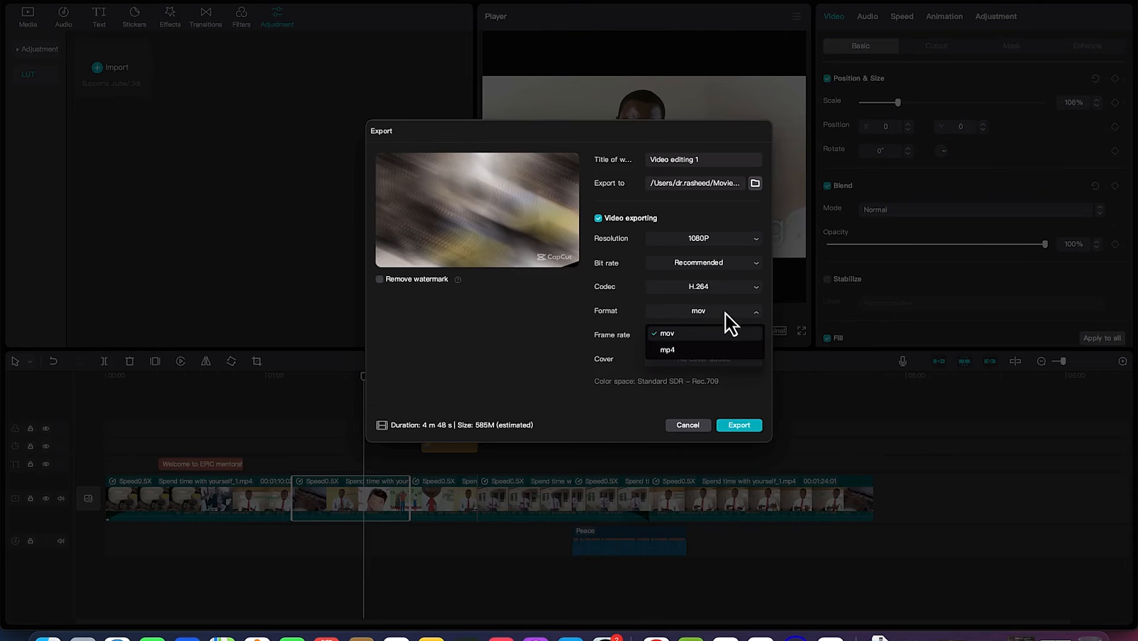
{"action": "left_click", "coordinate": [711, 349]}
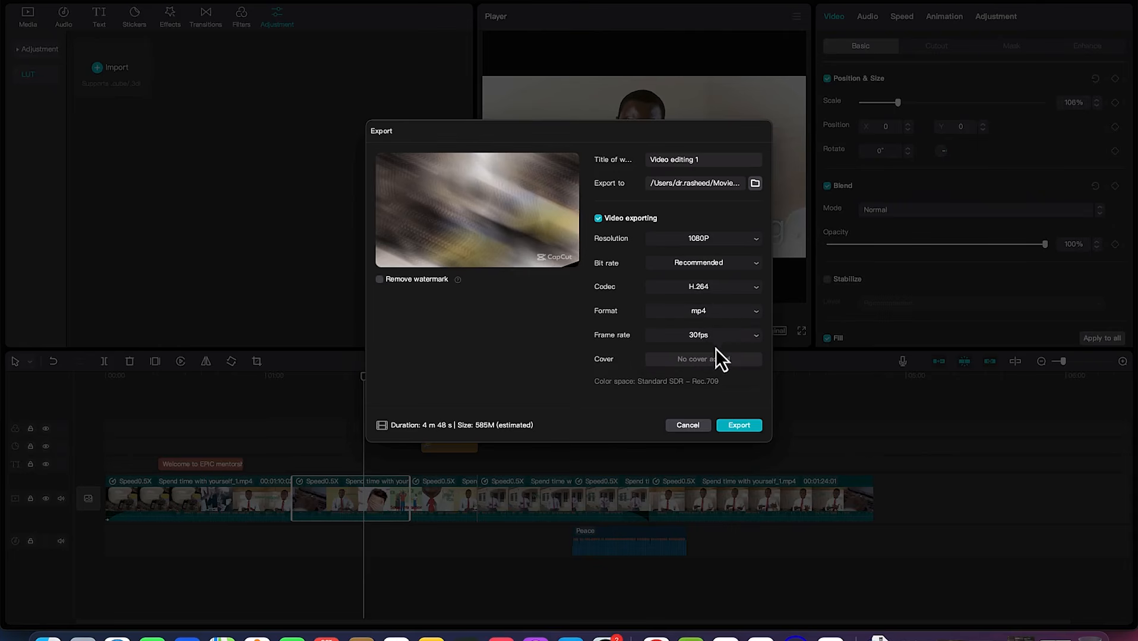
{"action": "mouse_move", "coordinate": [715, 366]}
{"action": "left_click", "coordinate": [743, 427]}
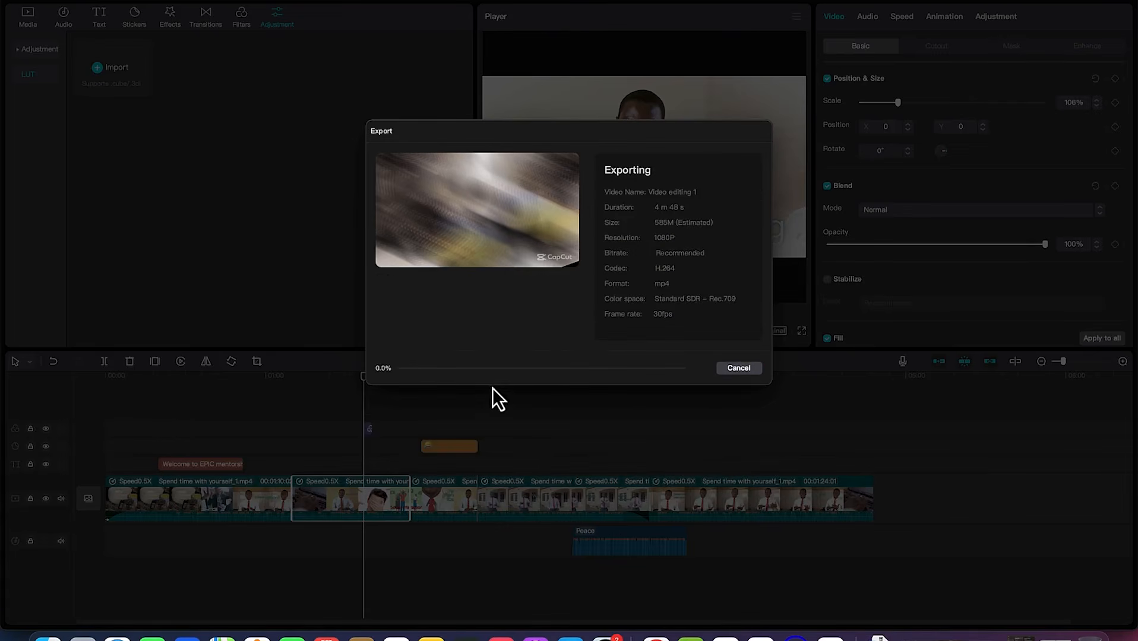